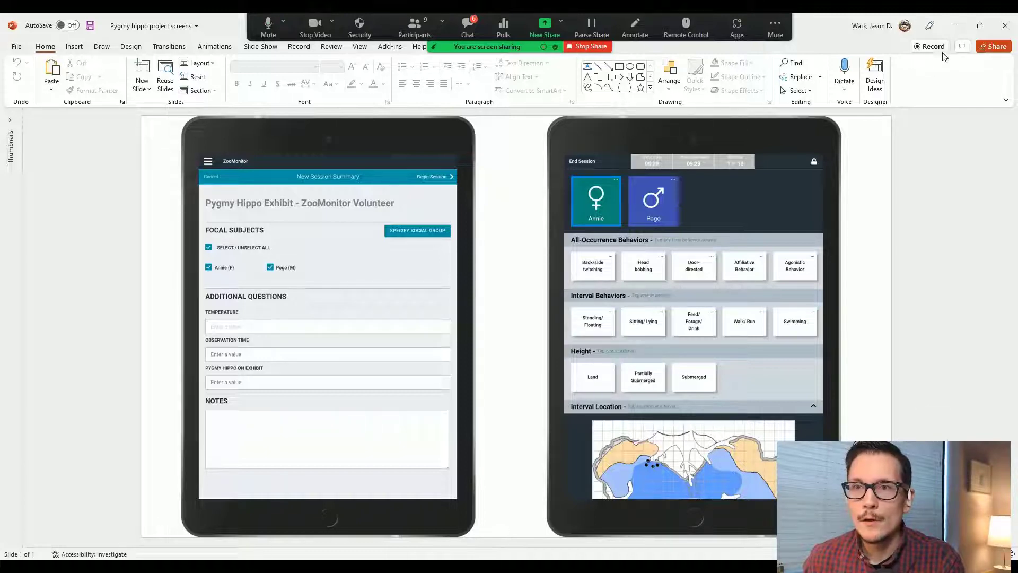
Step: Minimize the PowerPoint slide of ZooMonitor screens to reveal the Excel export workbook
left_click(957, 29)
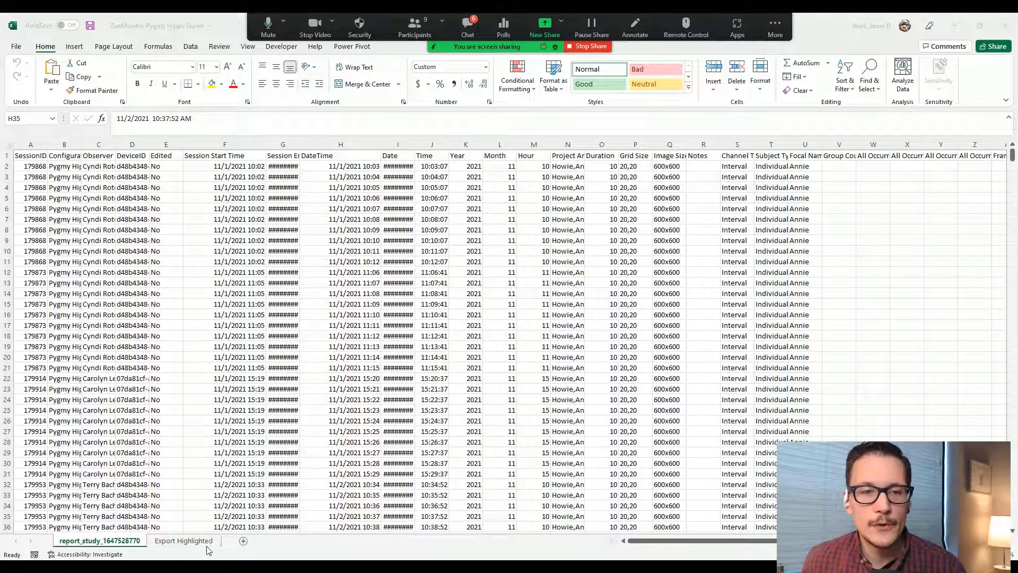
Step: Show the Export Highlighted sheet with its color-coded Session Details, Data and Session Questions columns
left_click(184, 544)
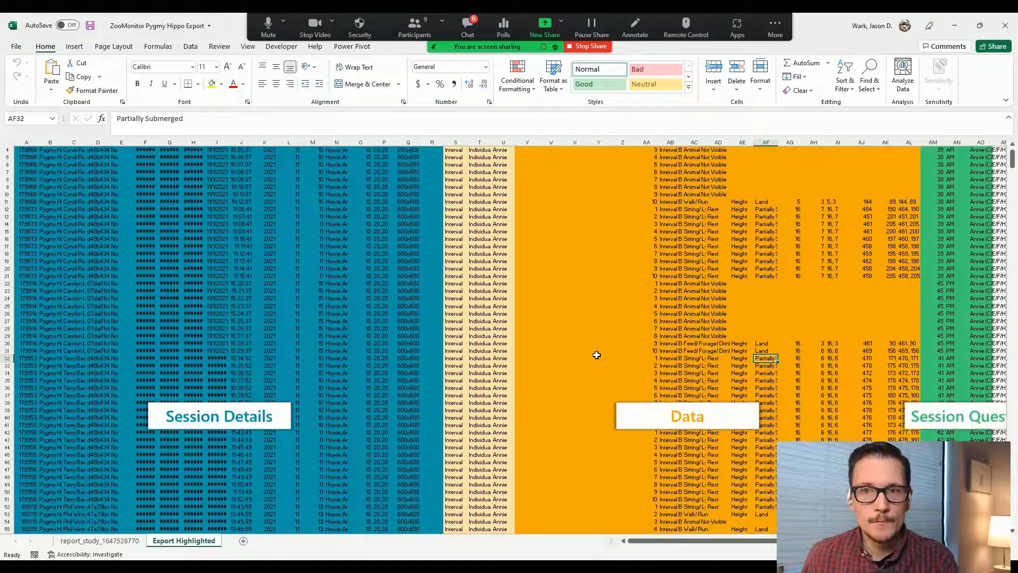
scroll(531, 358, "down", 4)
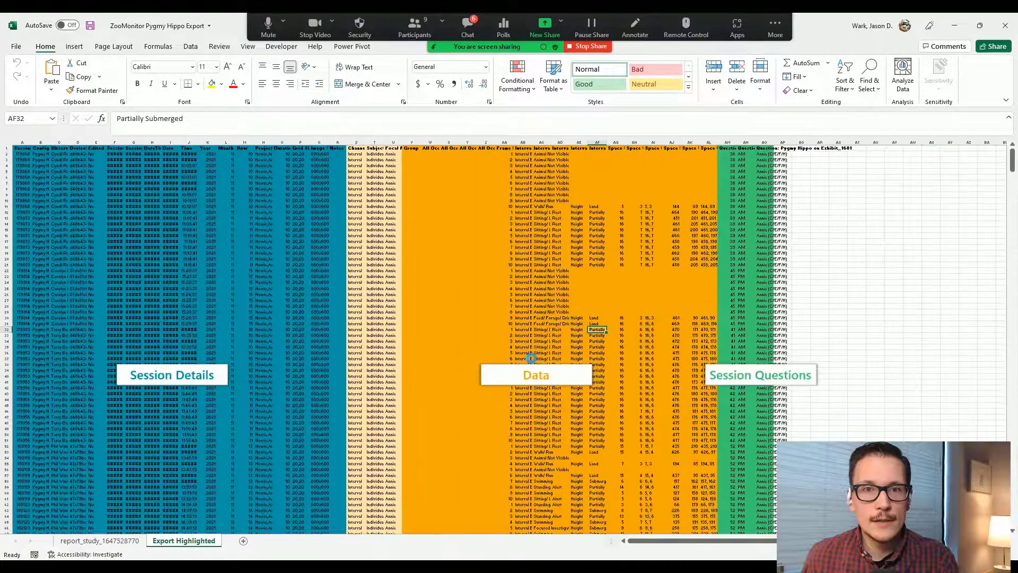
scroll(529, 358, "up", 4)
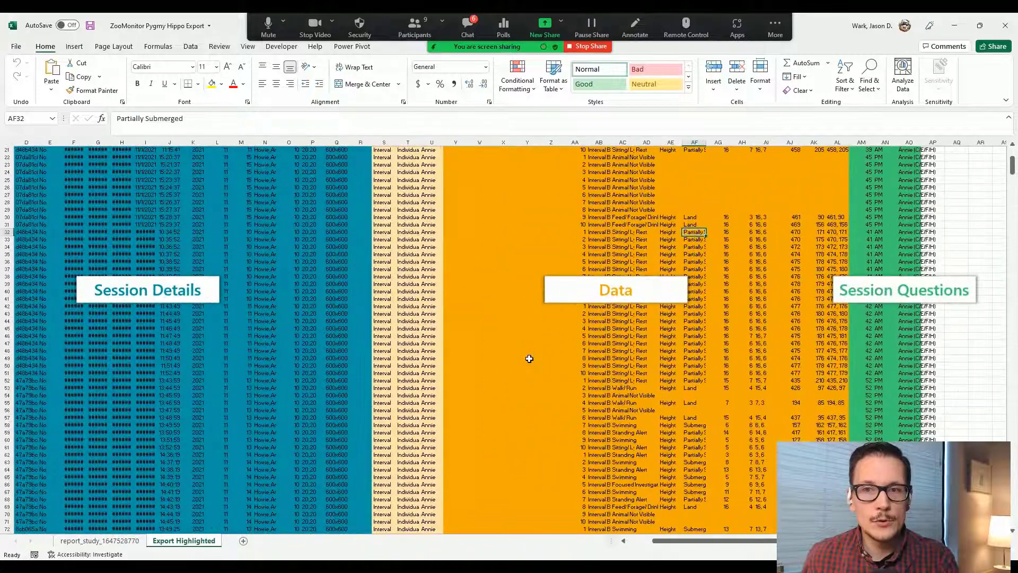
scroll(528, 356, "up", 1)
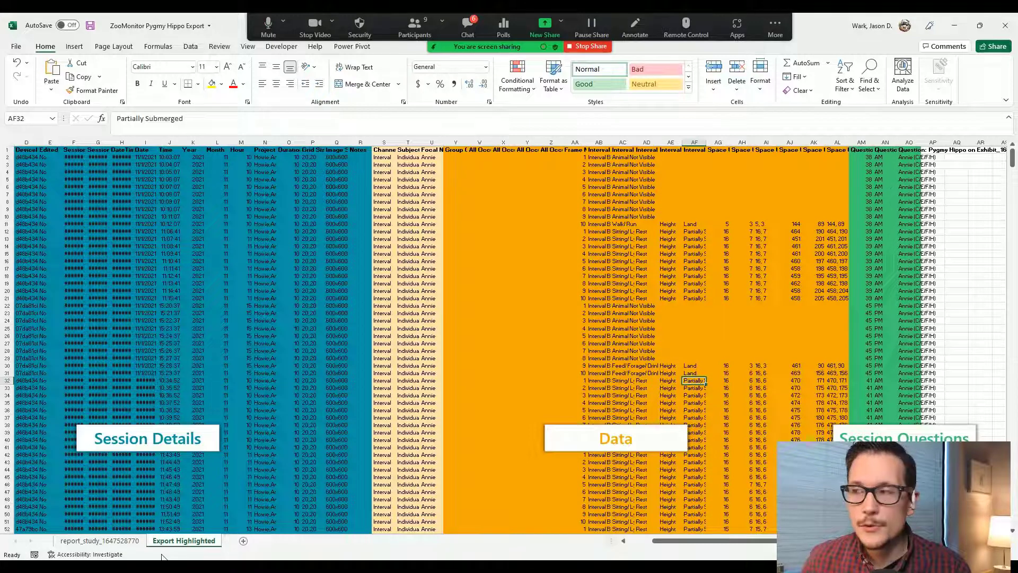
left_click(102, 541)
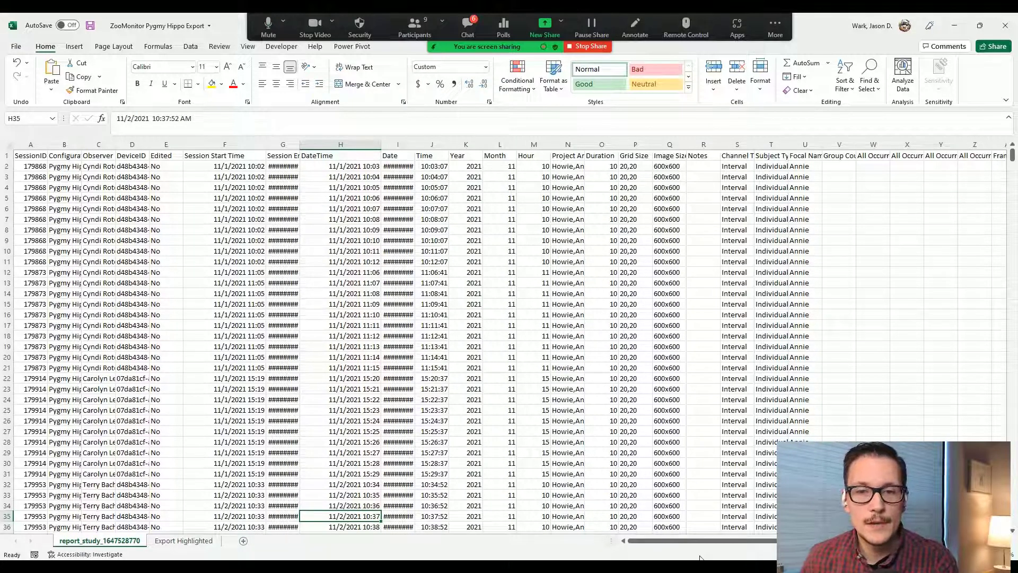
left_click(126, 210)
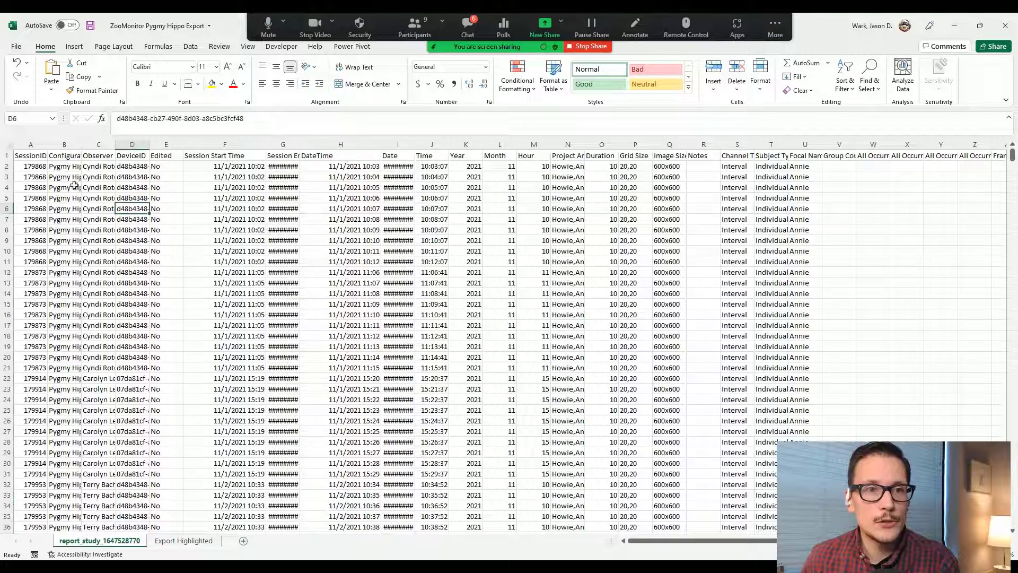
left_click(7, 144)
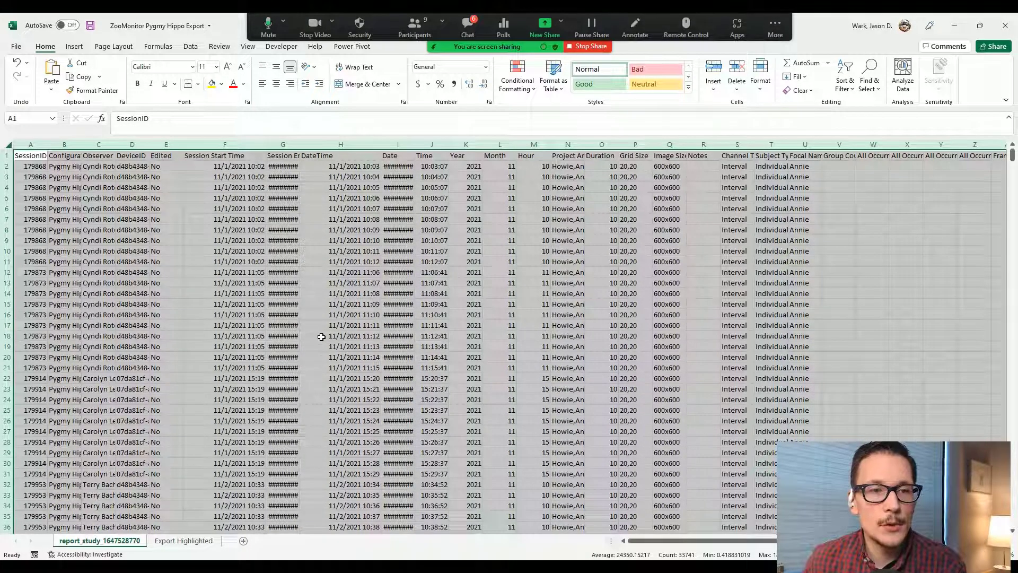
left_click(75, 47)
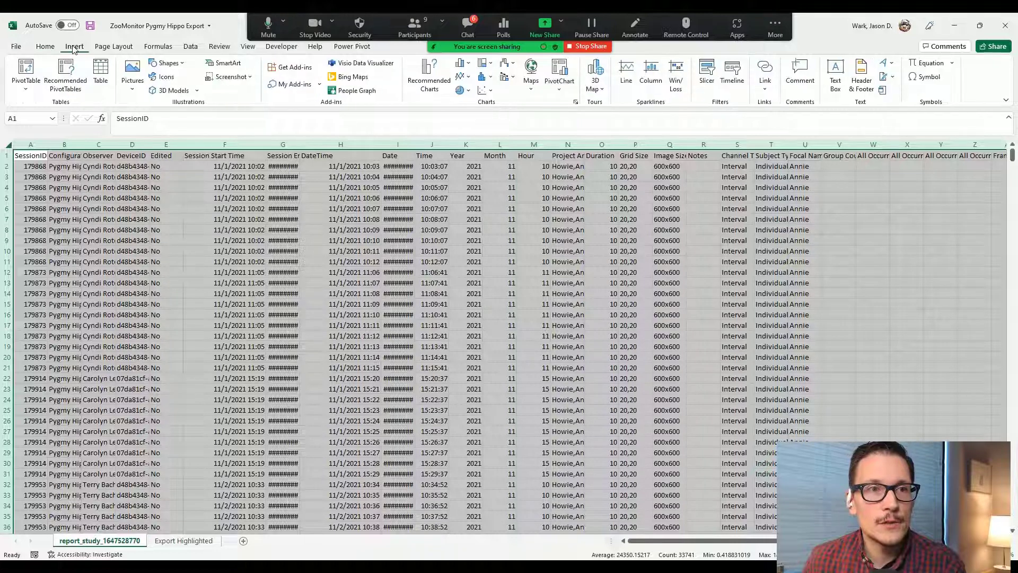
left_click(21, 77)
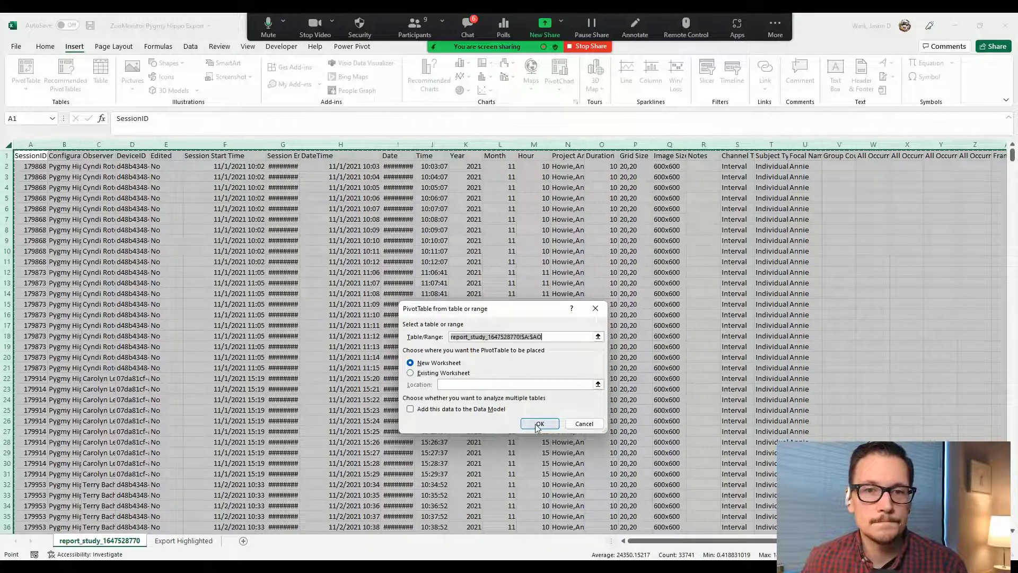
left_click_drag(512, 311, 493, 195)
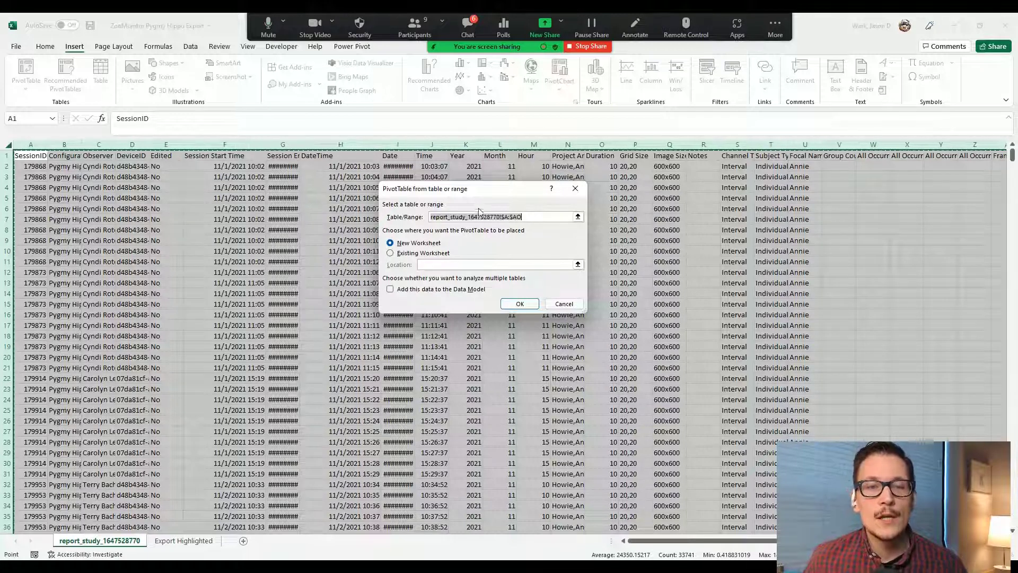
left_click_drag(492, 195, 497, 227)
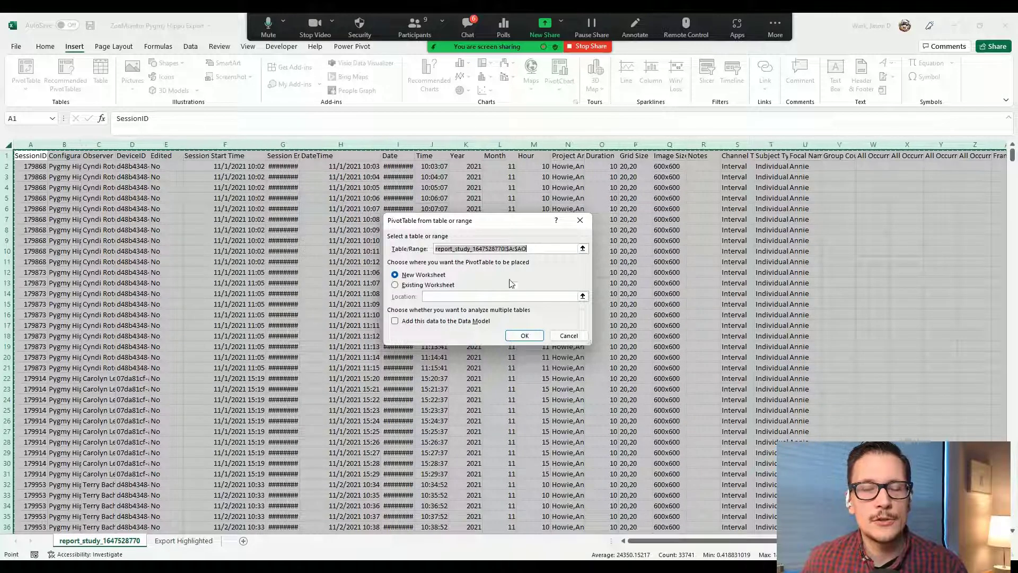
left_click(523, 336)
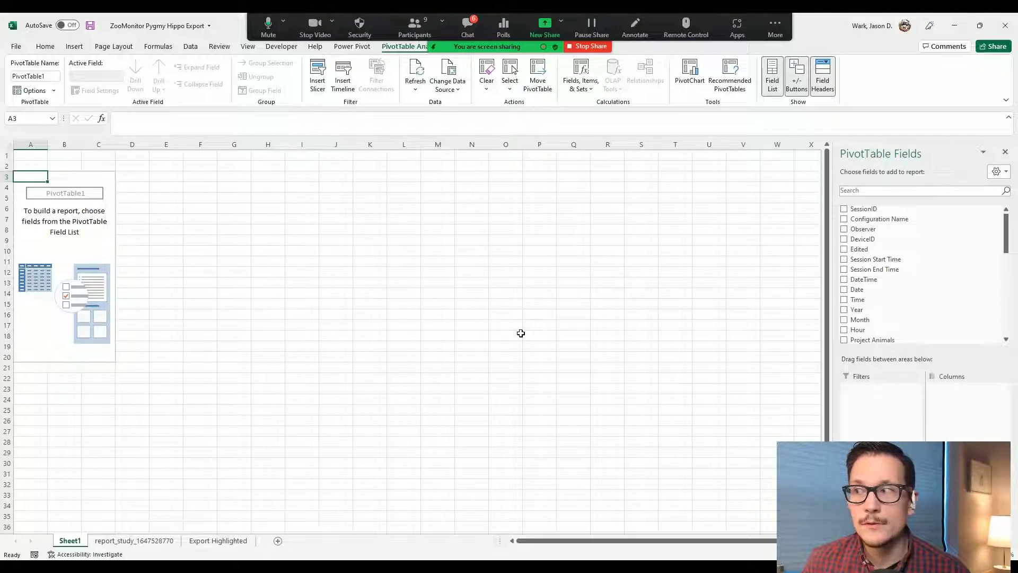
Step: Put SessionID in the Rows area so session IDs from 179868 list down column A
left_click_drag(870, 493, 92, 484)
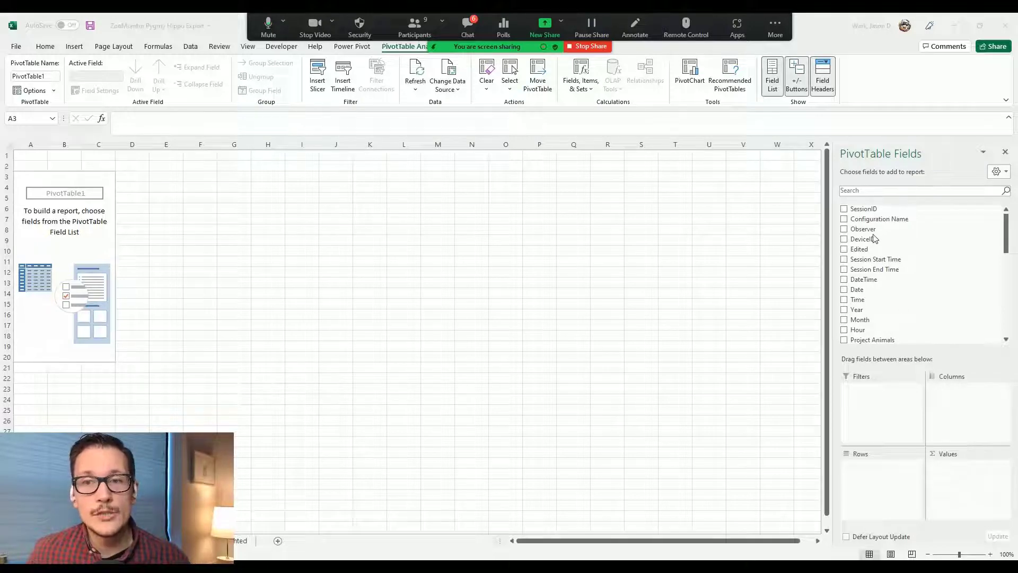
left_click(865, 211)
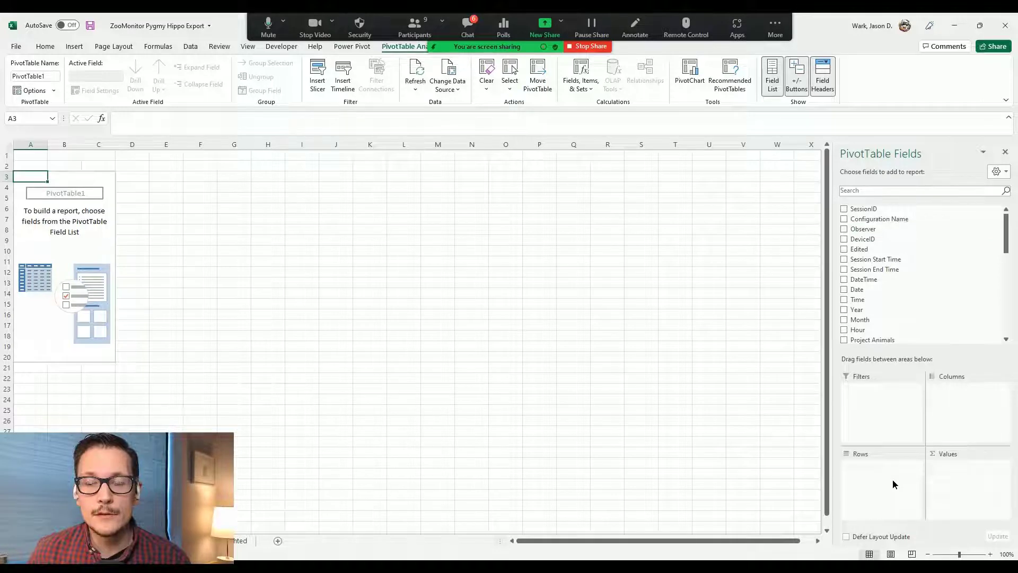
left_click_drag(870, 208, 883, 480)
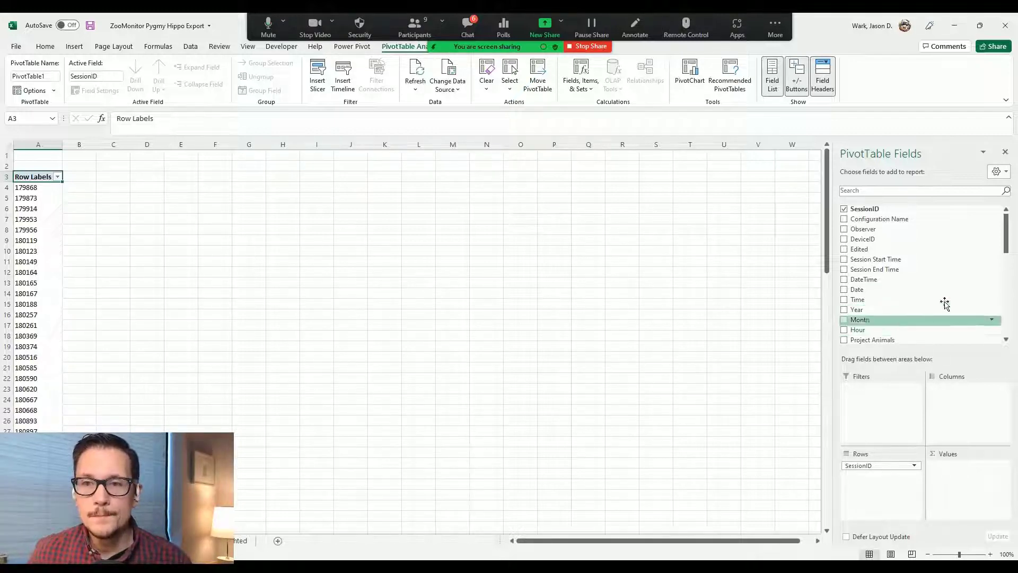
Step: Add Interval Channel 2 Value to Values as a Count for each SessionID
left_click_drag(1009, 244, 1008, 315)
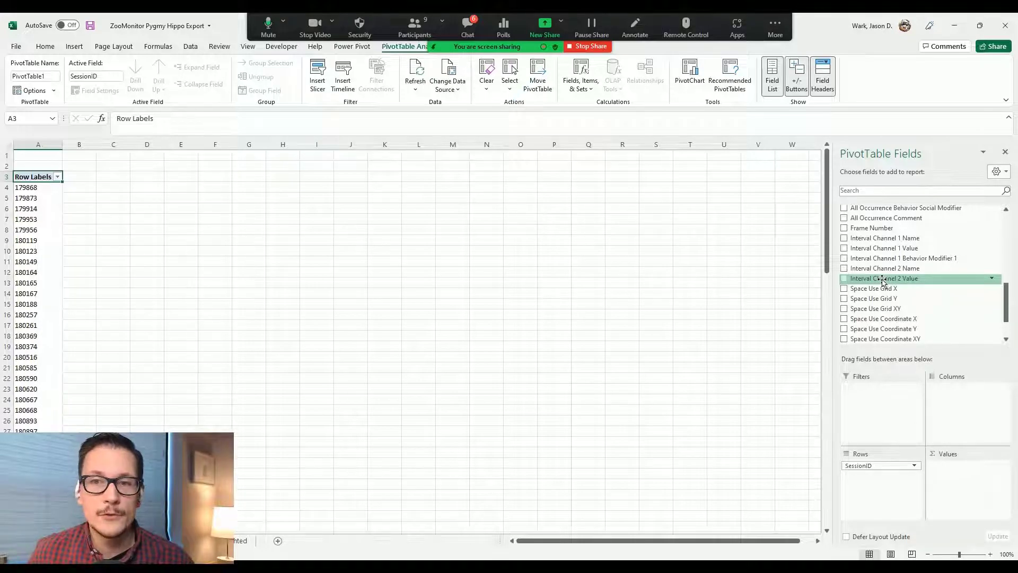
scroll(883, 281, "down", 1)
left_click_drag(886, 270, 969, 492)
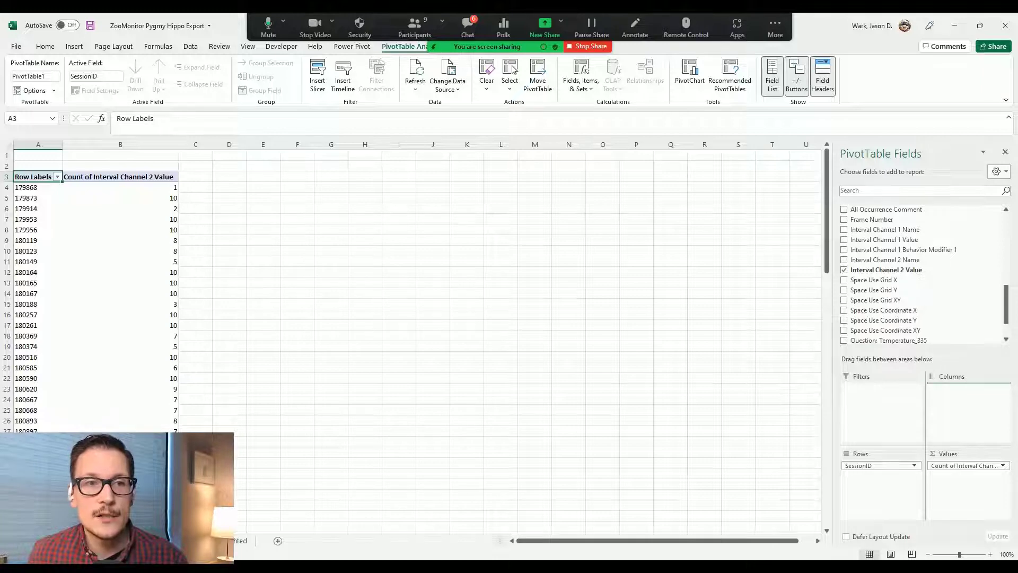
Step: Add Interval Channel 2 Value to Columns, giving Land, Partially Submerged, Submerged and (blank) counts
left_click_drag(886, 269, 968, 389)
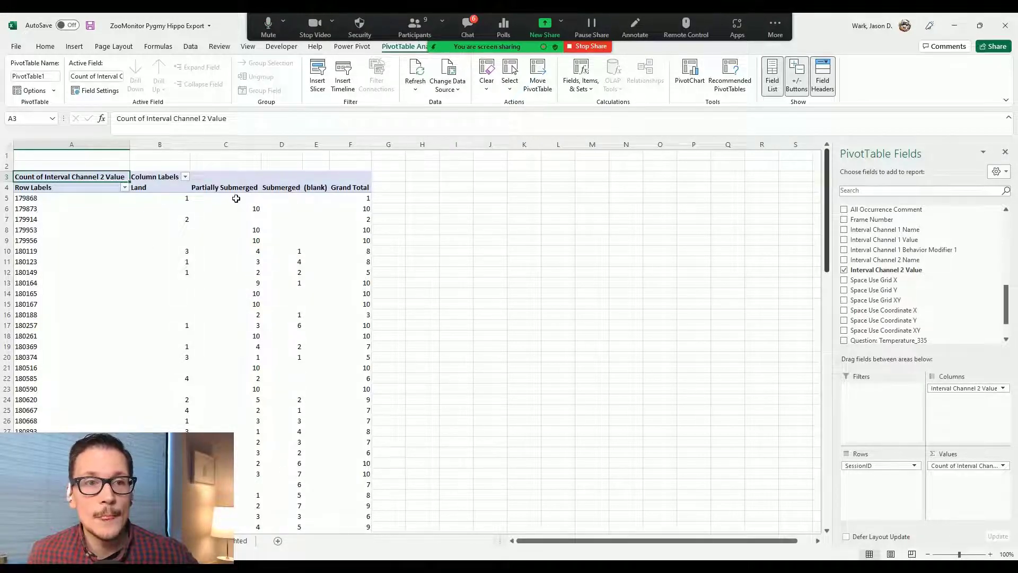
left_click(157, 212)
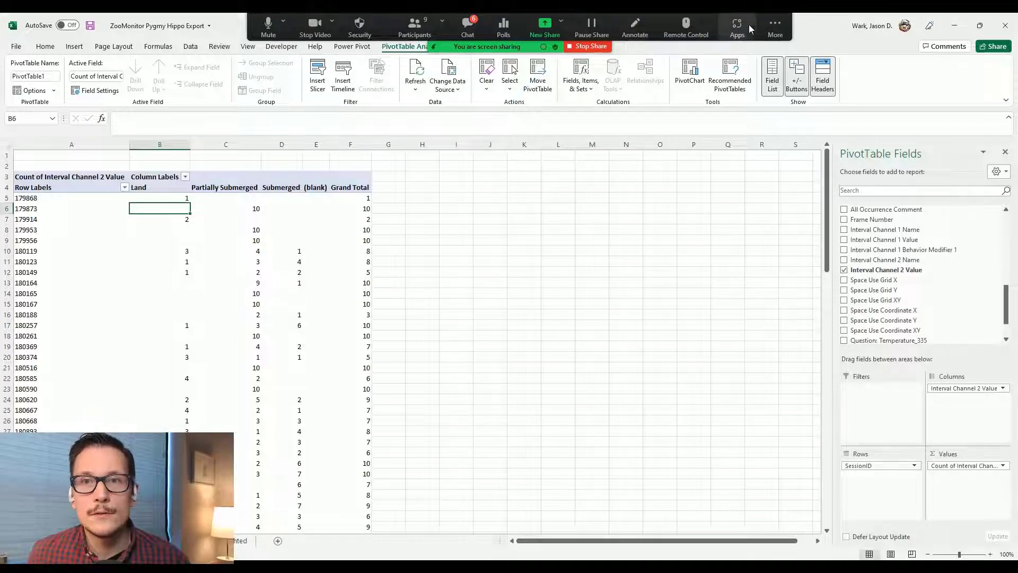
left_click(777, 28)
left_click(821, 26)
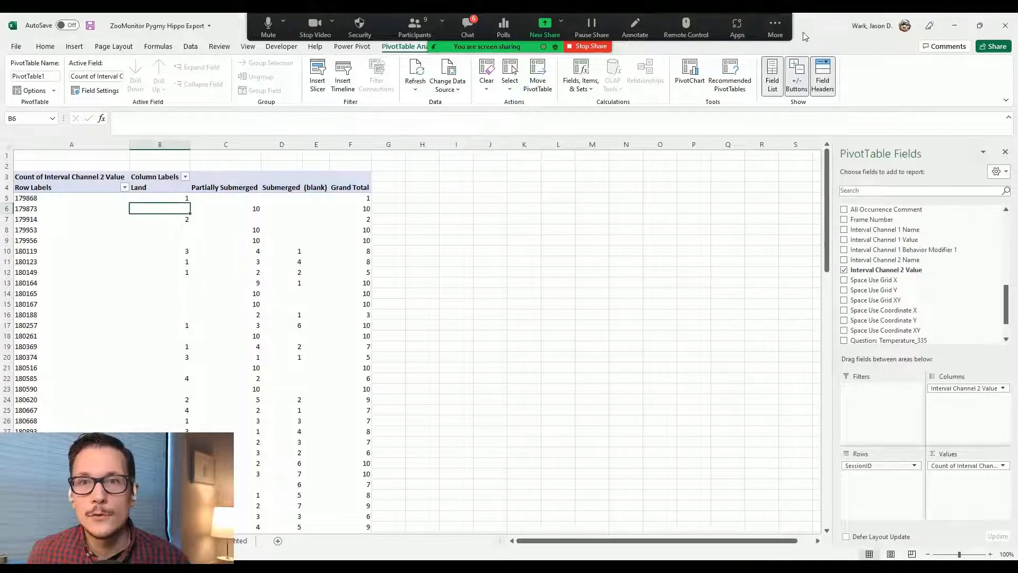
left_click_drag(817, 27, 817, 67)
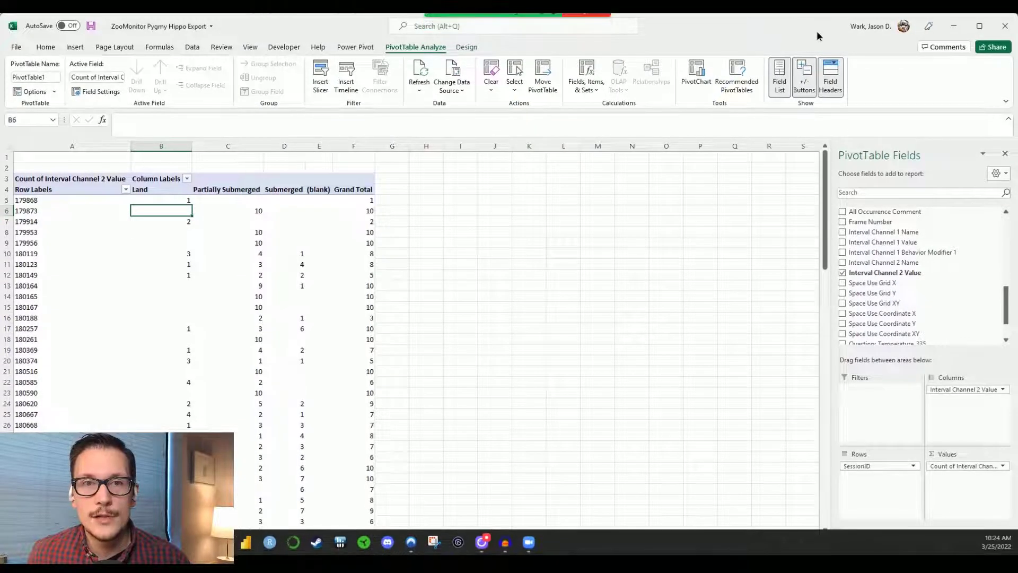
Step: Turn off subtotals in the PivotTable from the PivotTable Design options
left_click(475, 50)
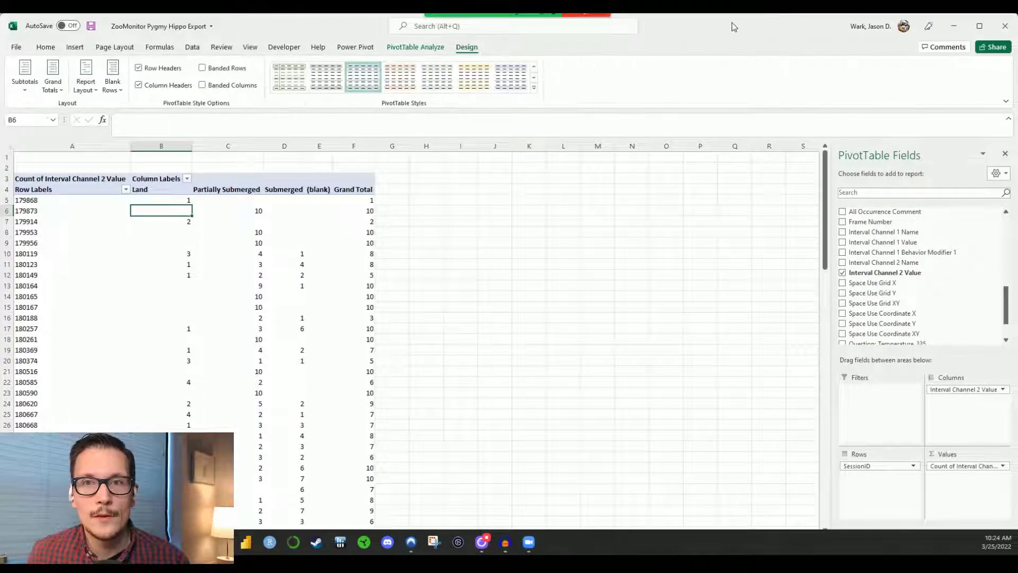
double_click(812, 30)
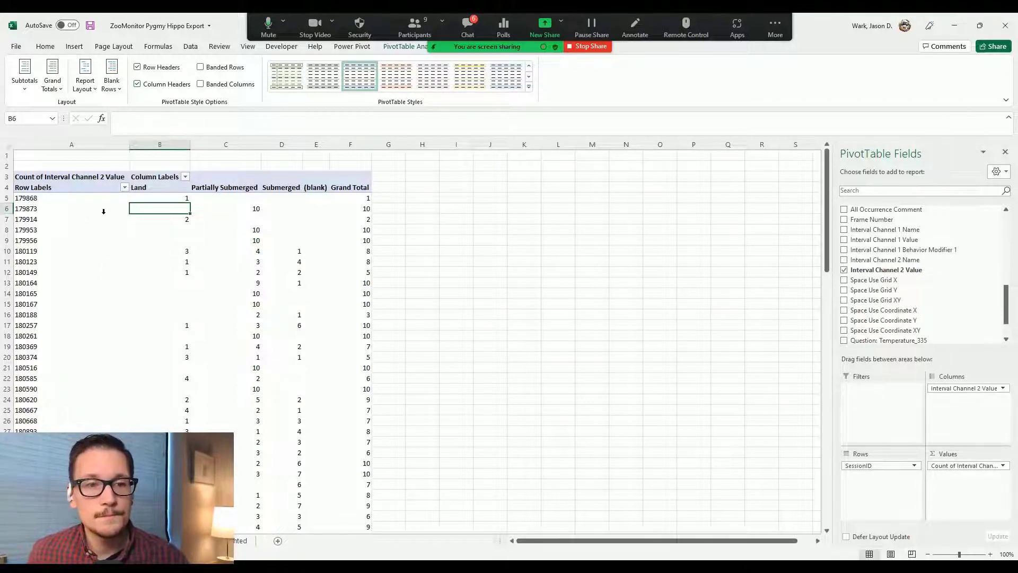
left_click(28, 94)
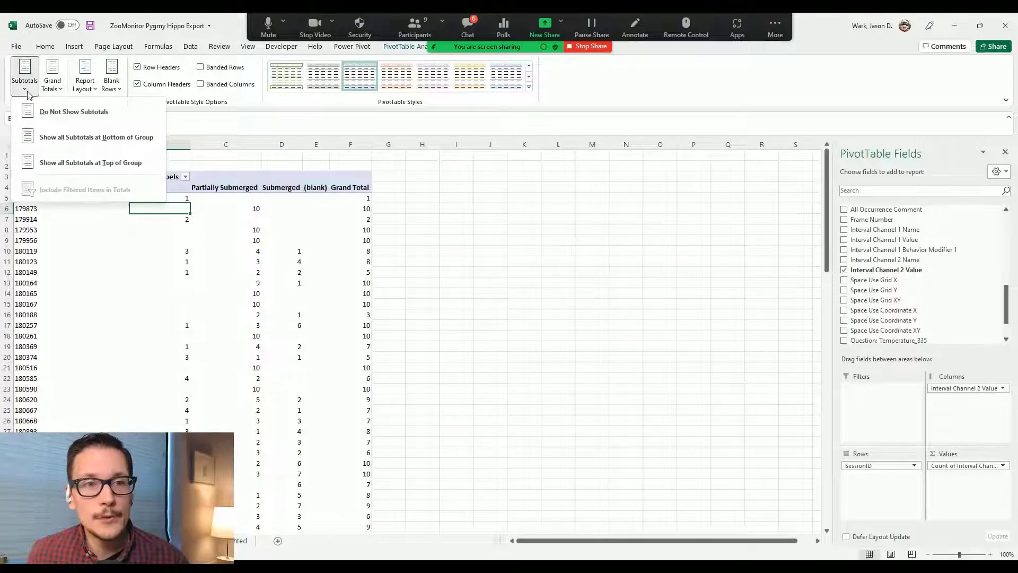
left_click(39, 118)
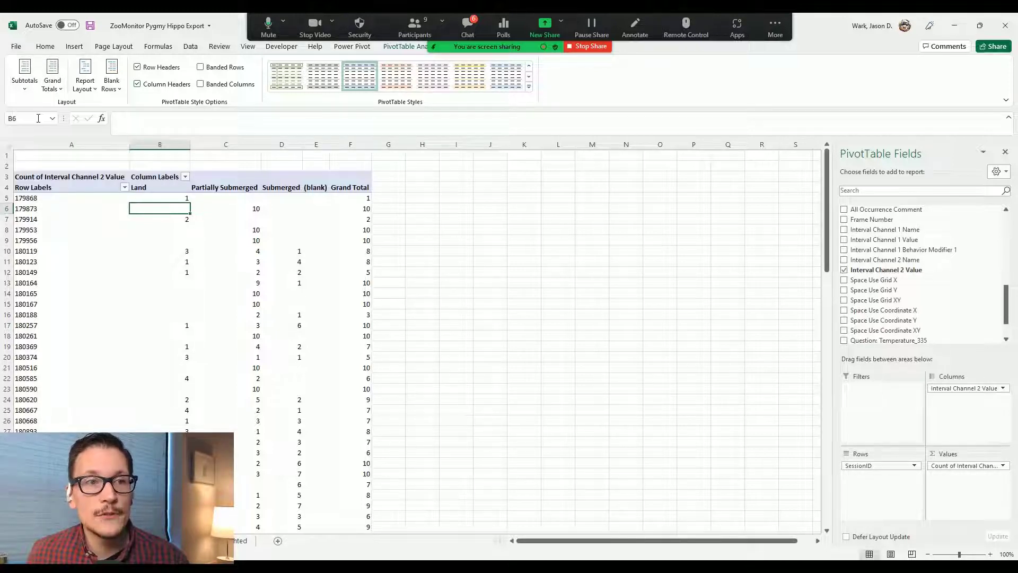
left_click(24, 94)
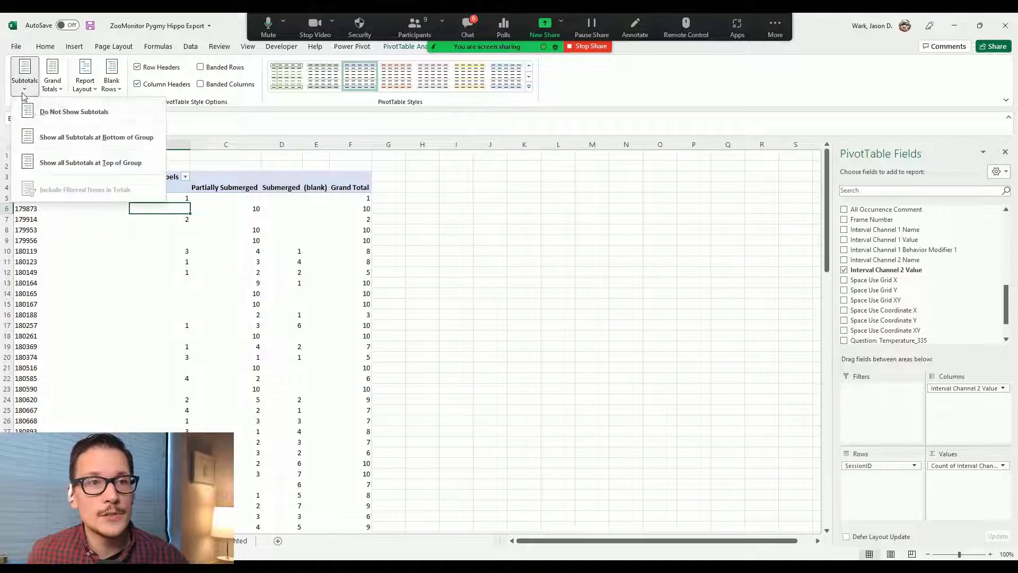
left_click(214, 242)
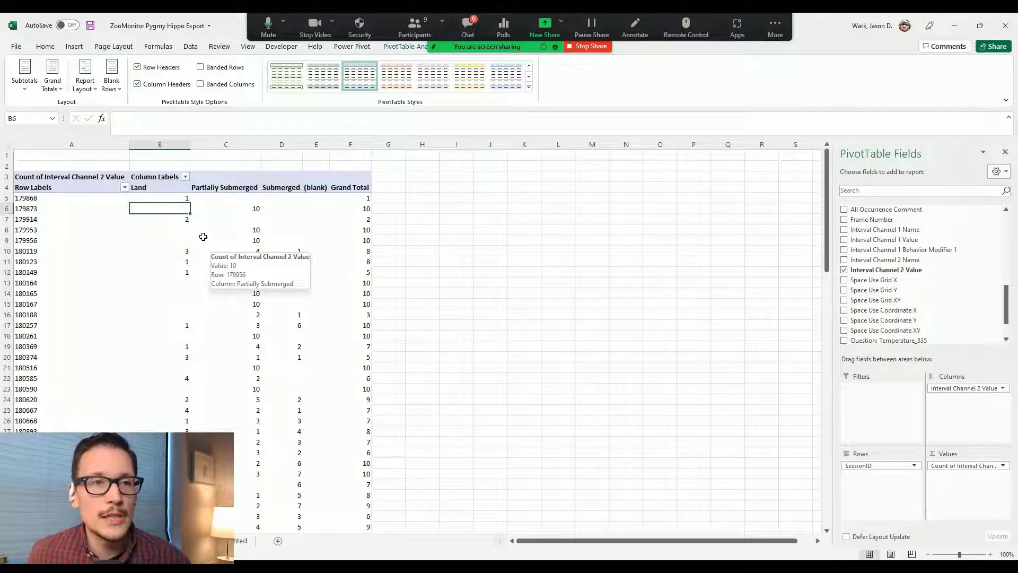
Step: Set the report layout to Tabular Form with all item labels repeated
left_click(93, 90)
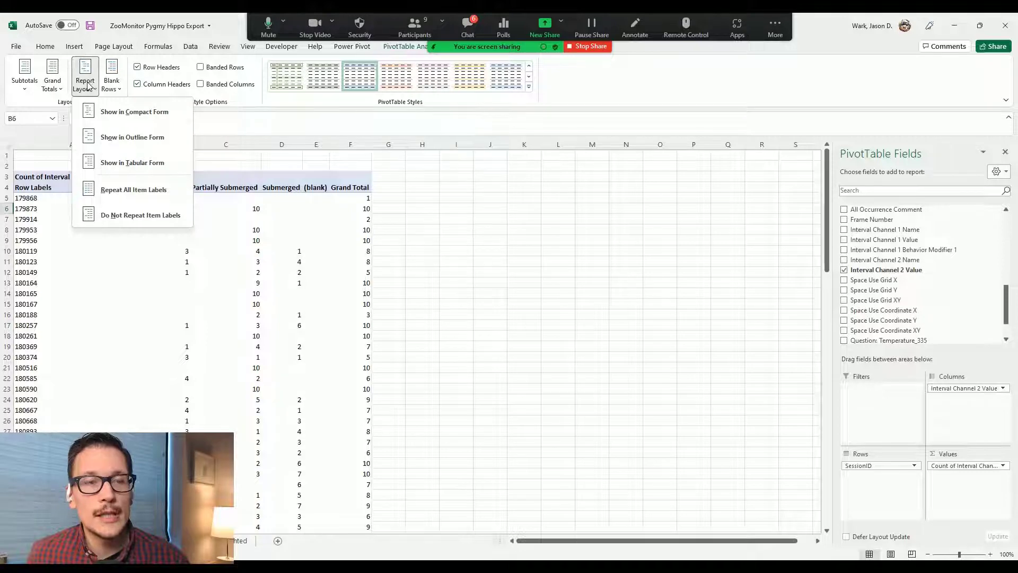
left_click(127, 164)
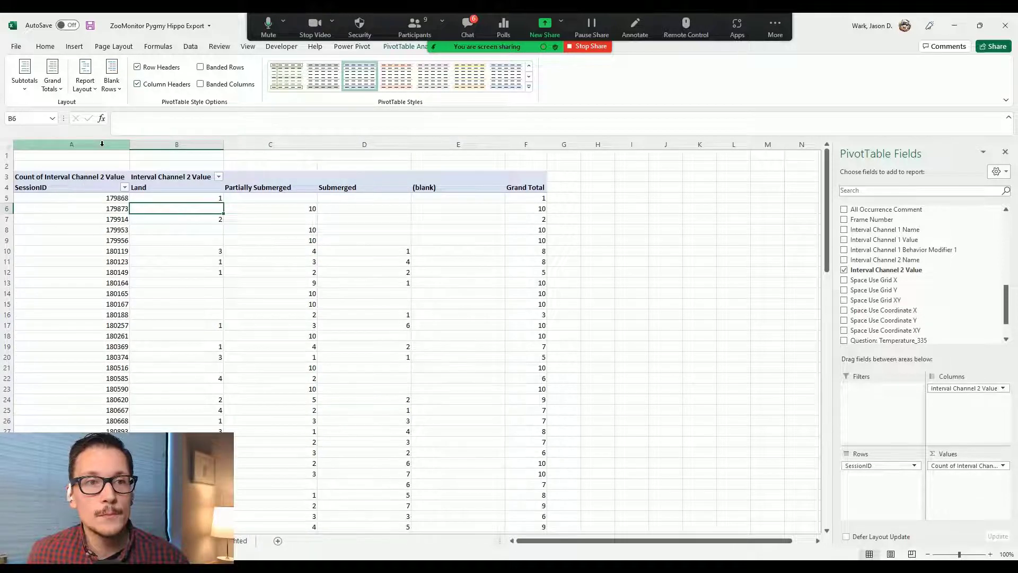
left_click(82, 93)
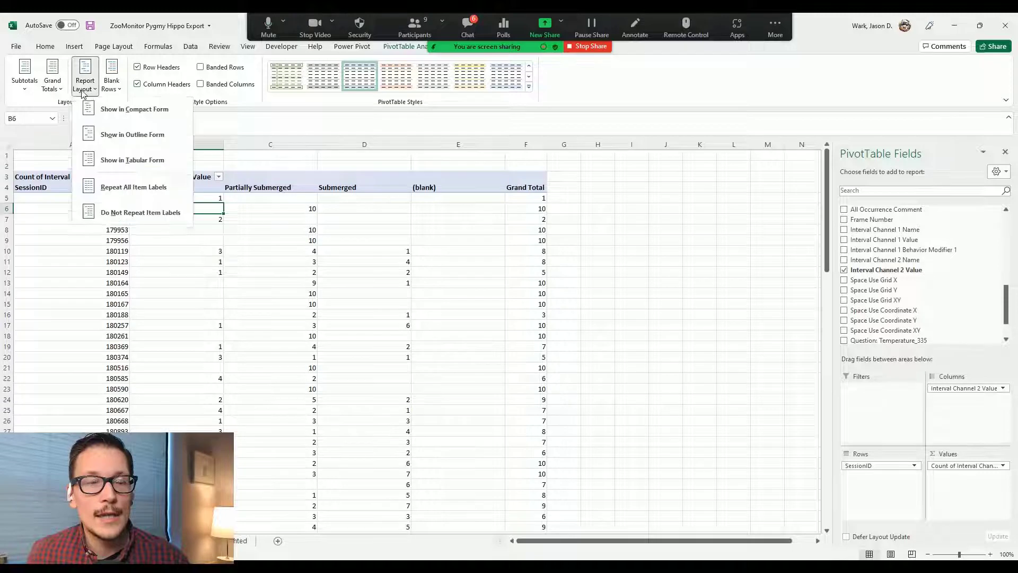
left_click(121, 191)
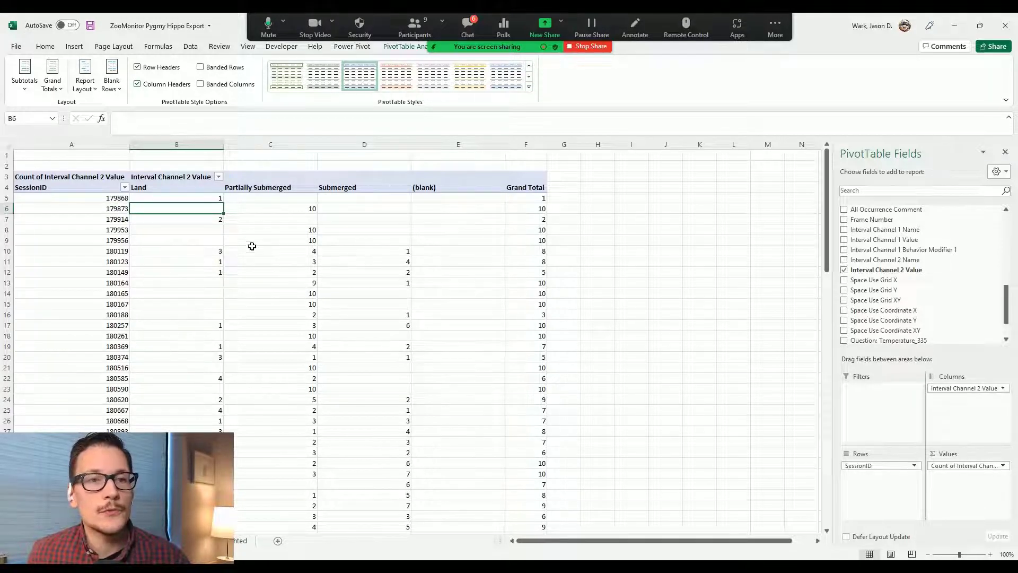
mouse_move(252, 246)
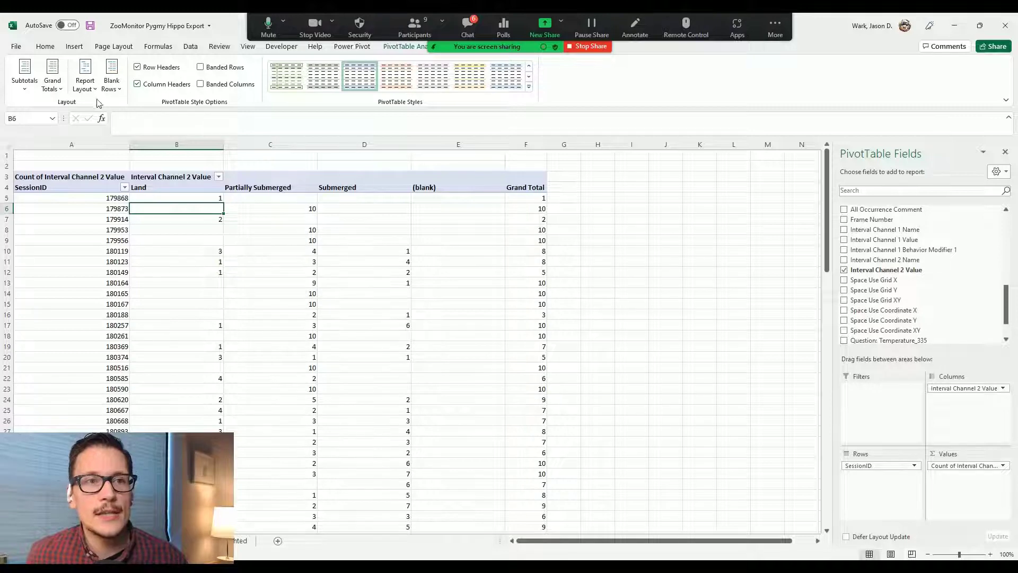
left_click(85, 79)
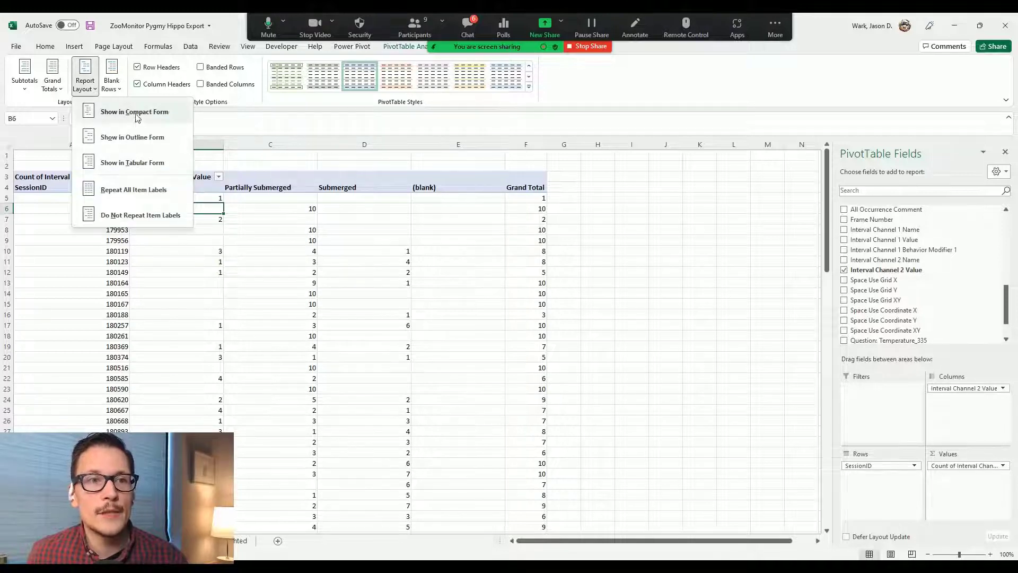
left_click(135, 163)
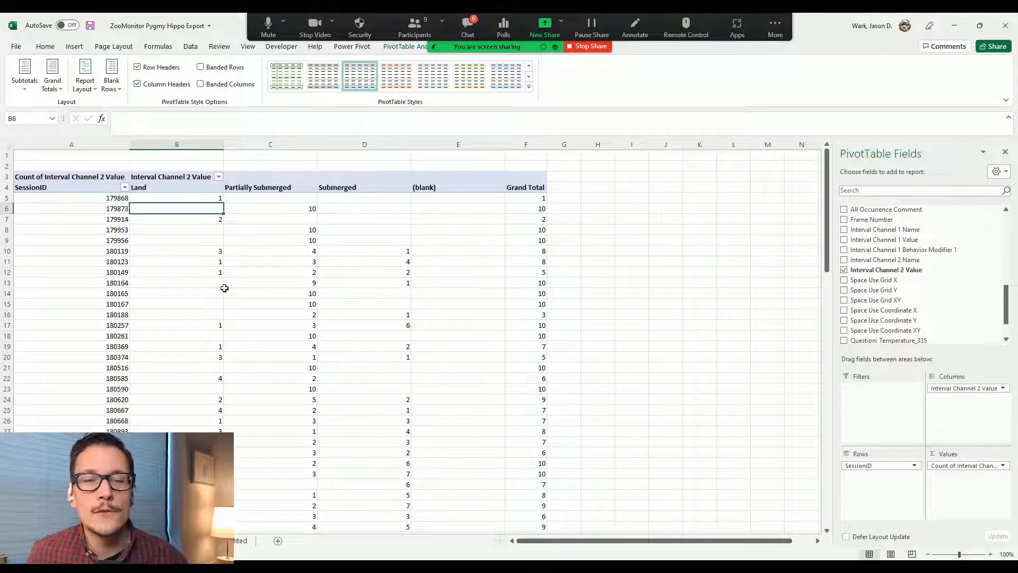
mouse_move(224, 288)
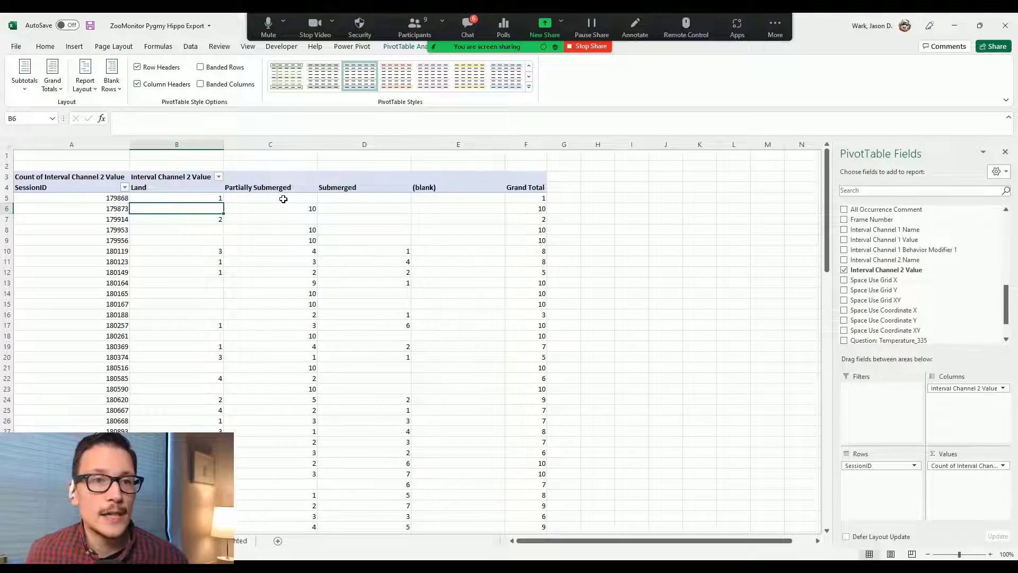
left_click(200, 197)
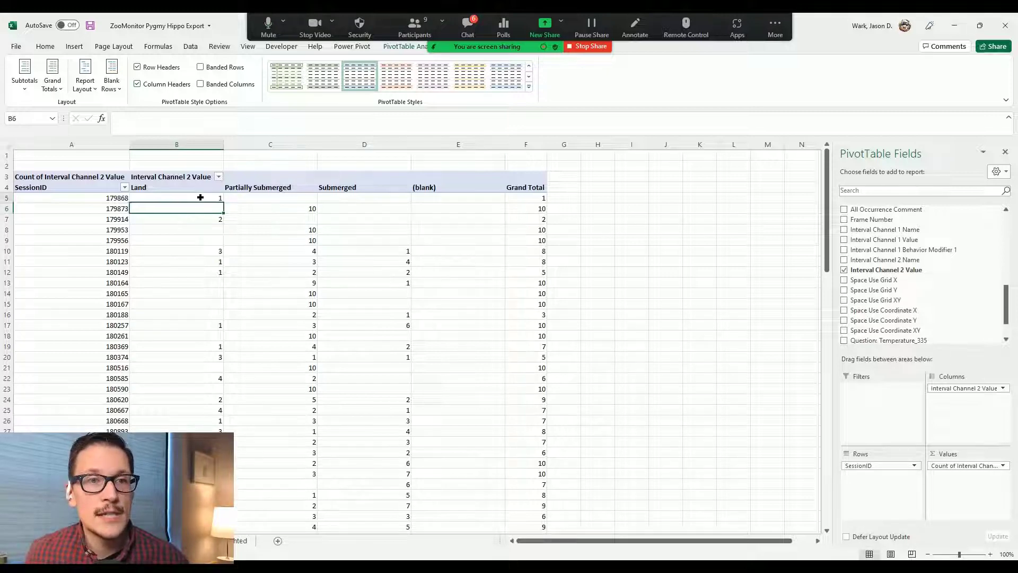
left_click(537, 198)
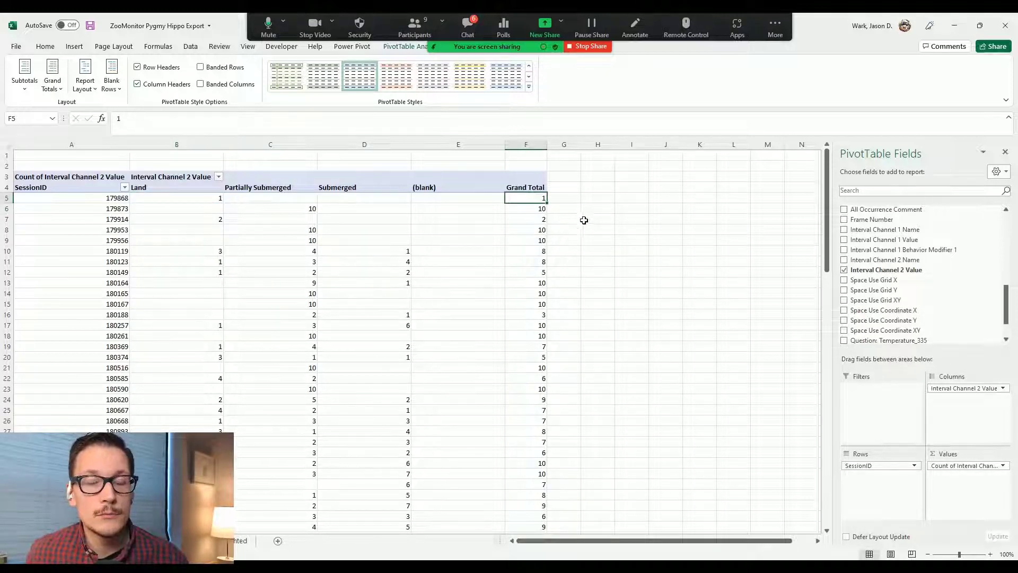
left_click(577, 207)
left_click(568, 199)
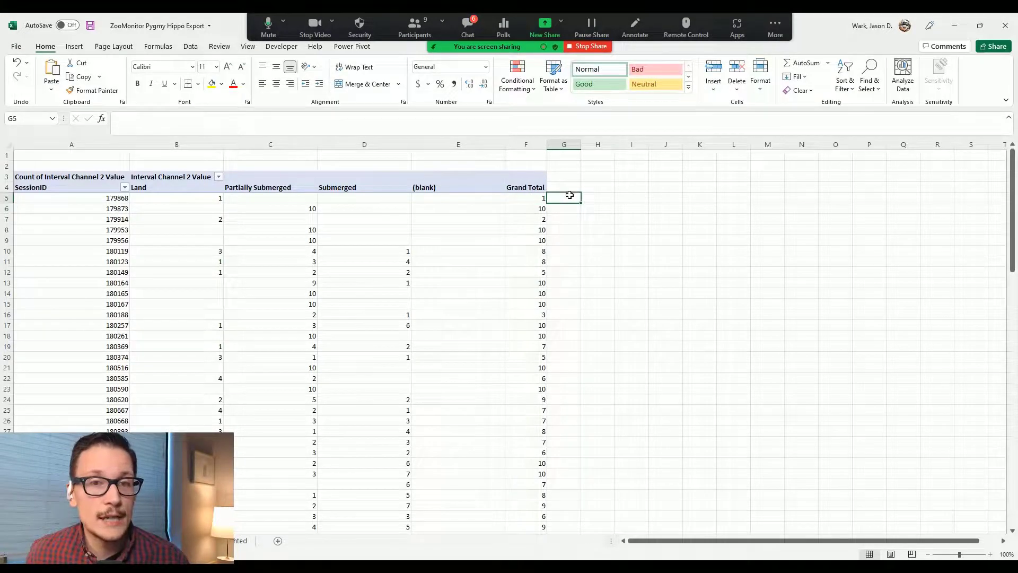
left_click(202, 212)
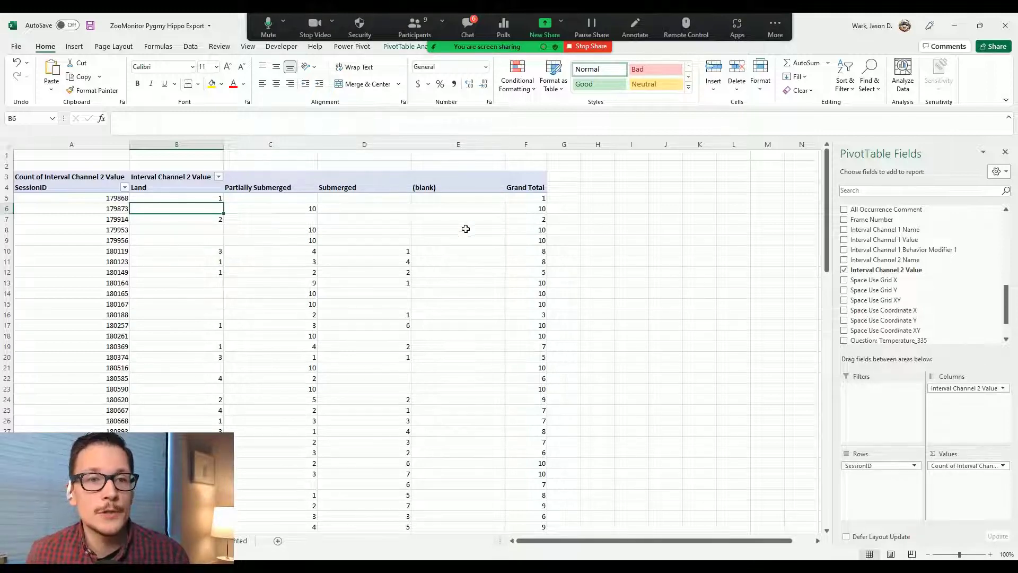
left_click(209, 218)
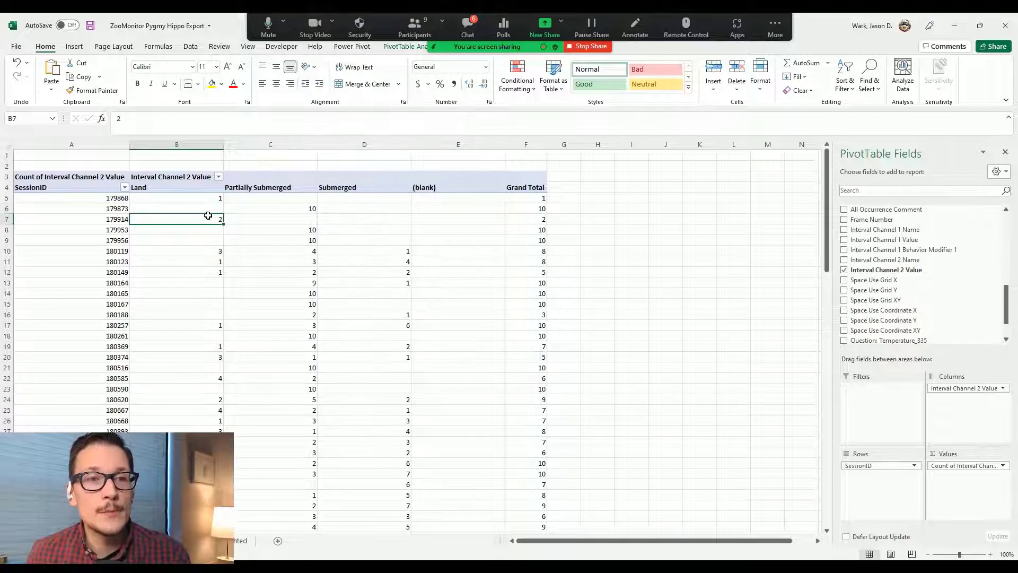
mouse_move(198, 272)
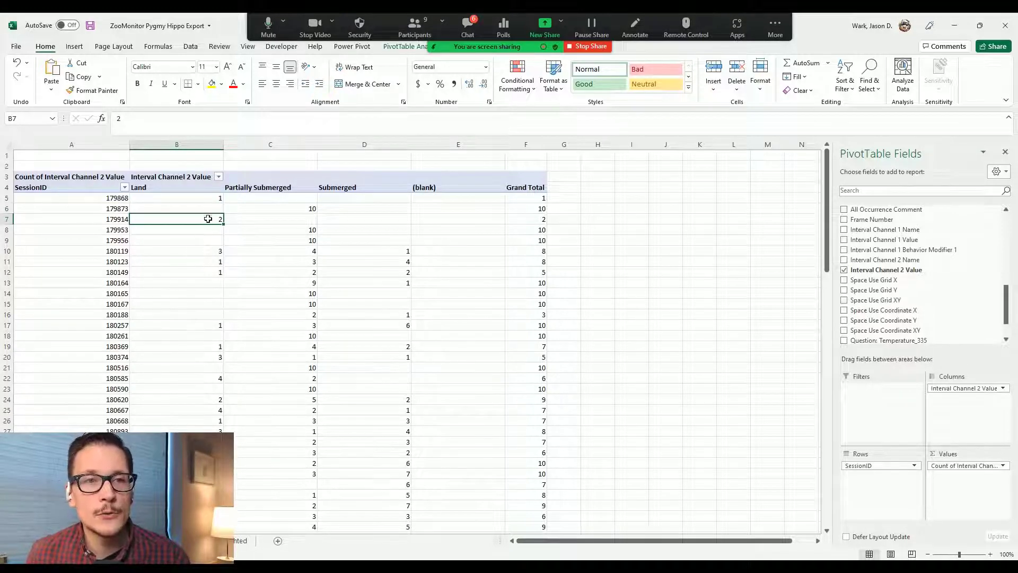
mouse_move(207, 219)
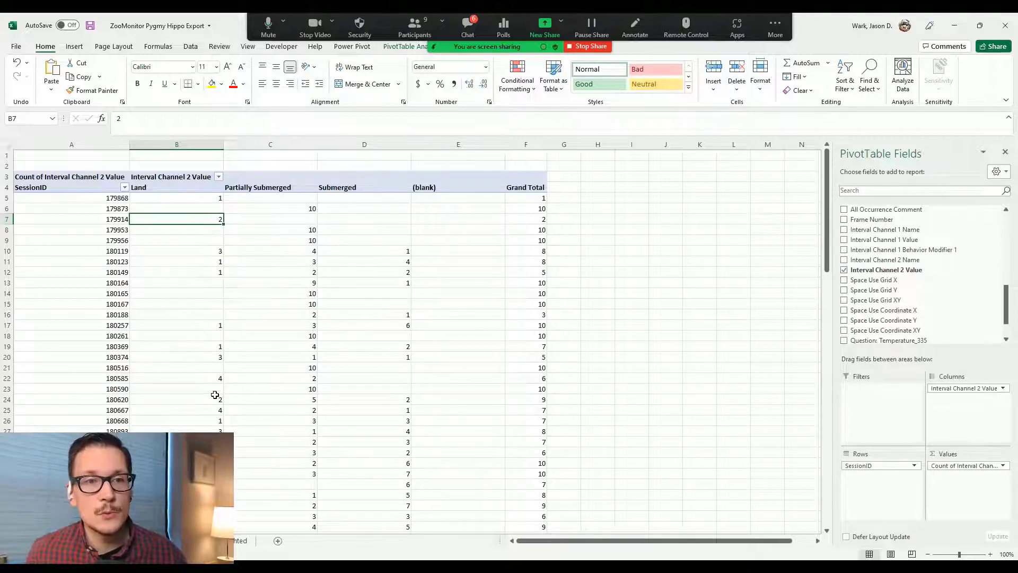
mouse_move(216, 406)
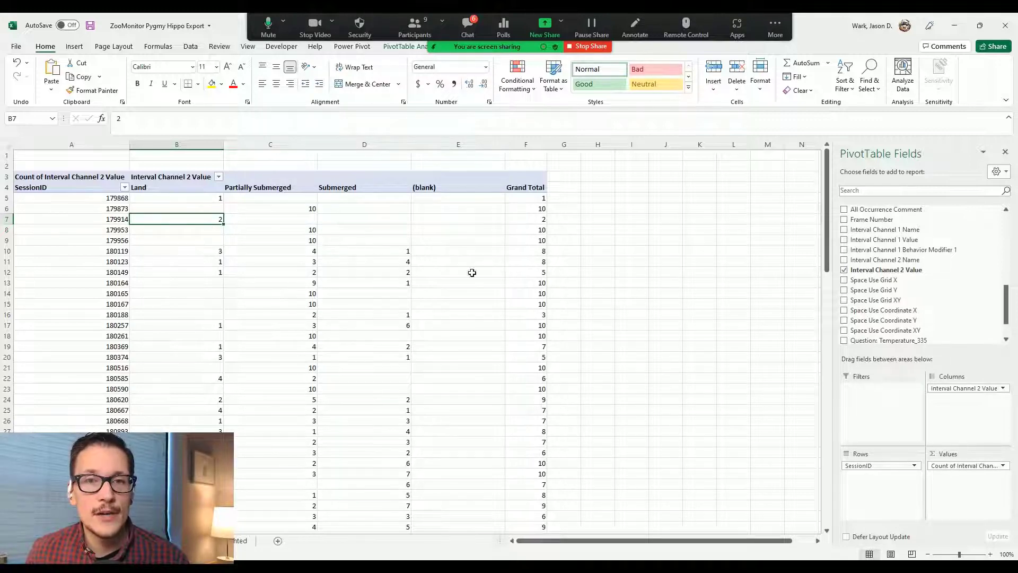
Step: Show location counts as % of Row Total, e.g. 180119: 37.50% Land, 50% Partially Submerged
right_click(256, 221)
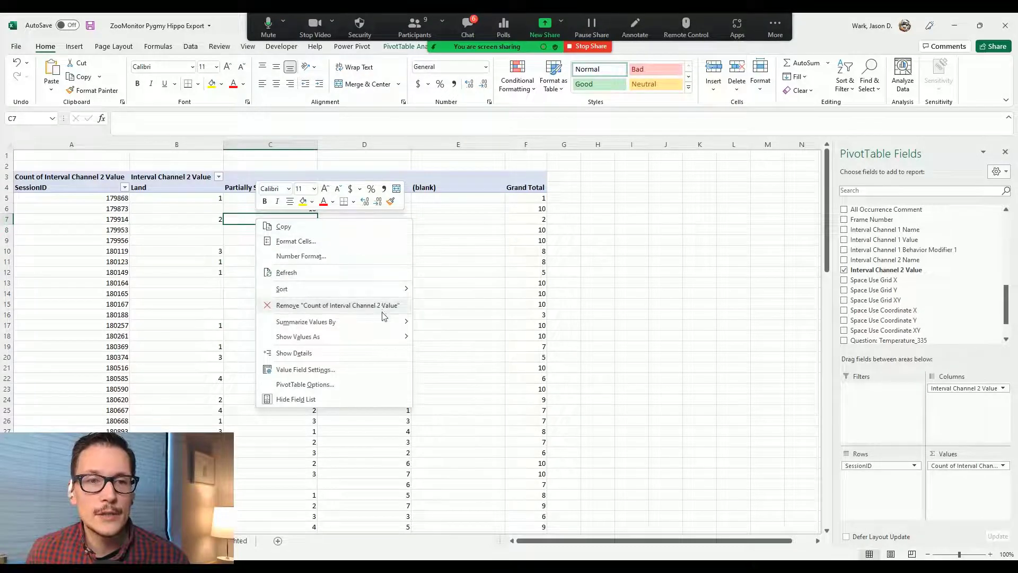
mouse_move(383, 321)
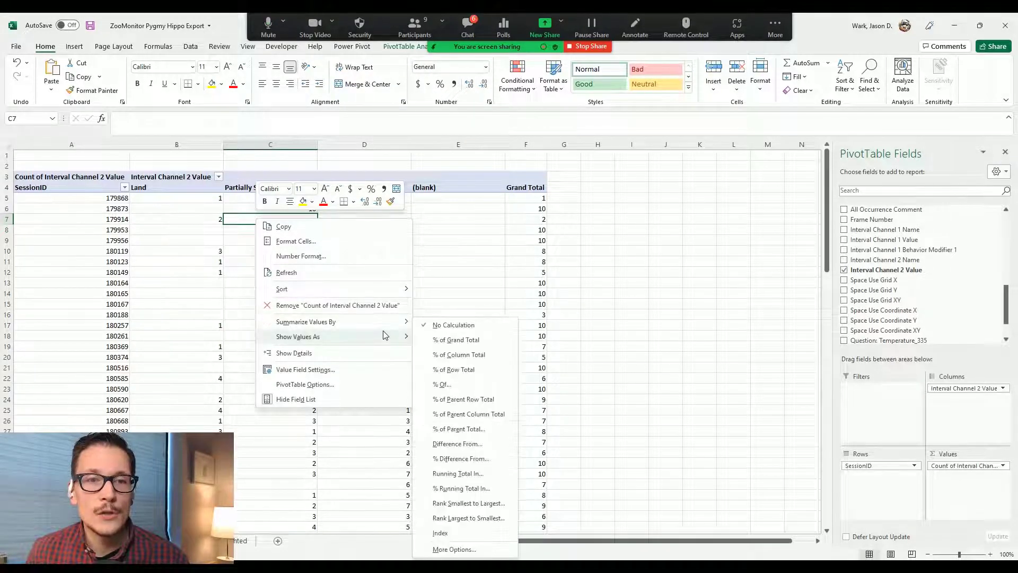
left_click(474, 370)
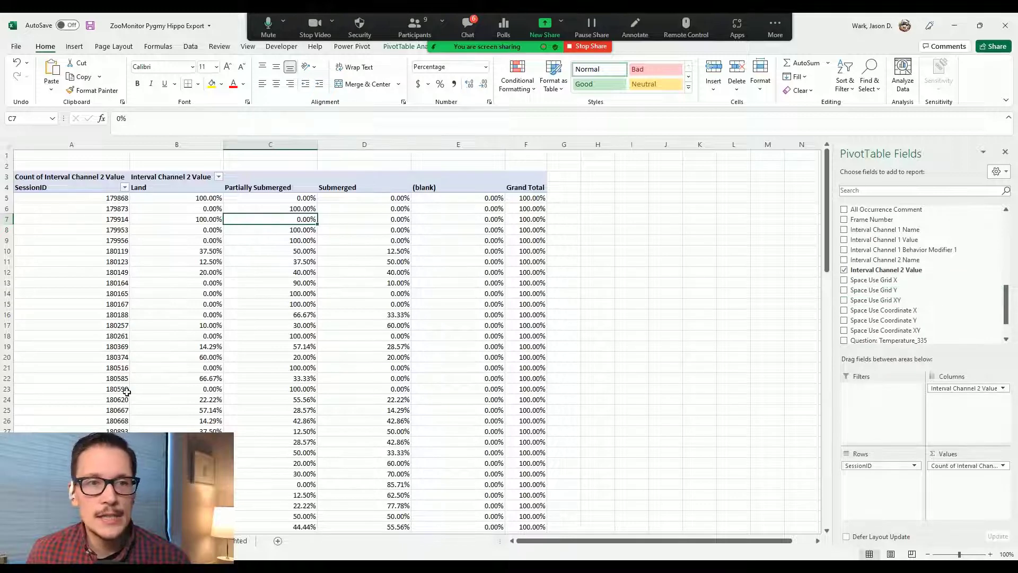
Step: Add Session Start Time to Rows after SessionID and ungroup its Years and Quarters grouping
scroll(932, 292, "up", 5)
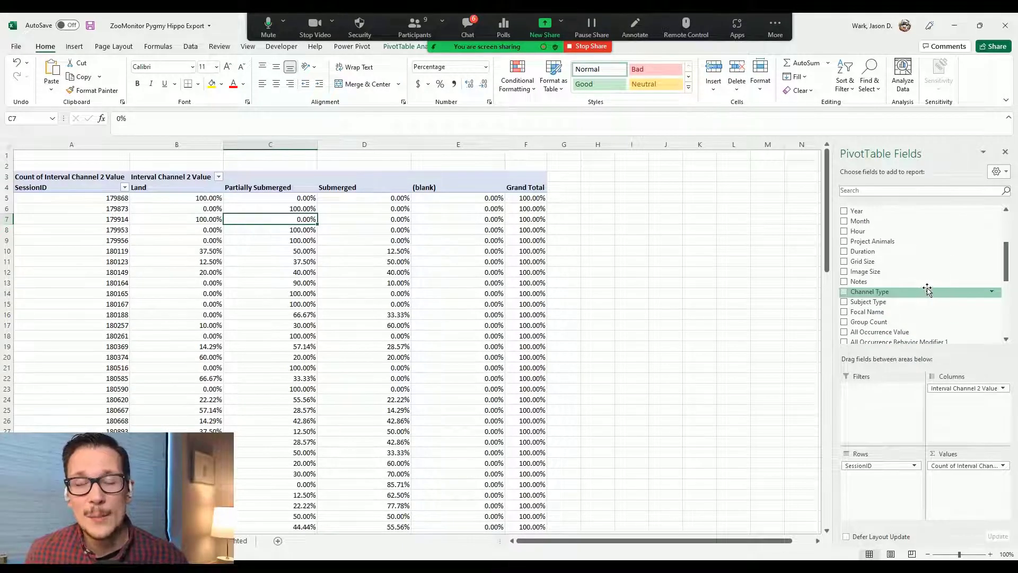
scroll(929, 286, "up", 3)
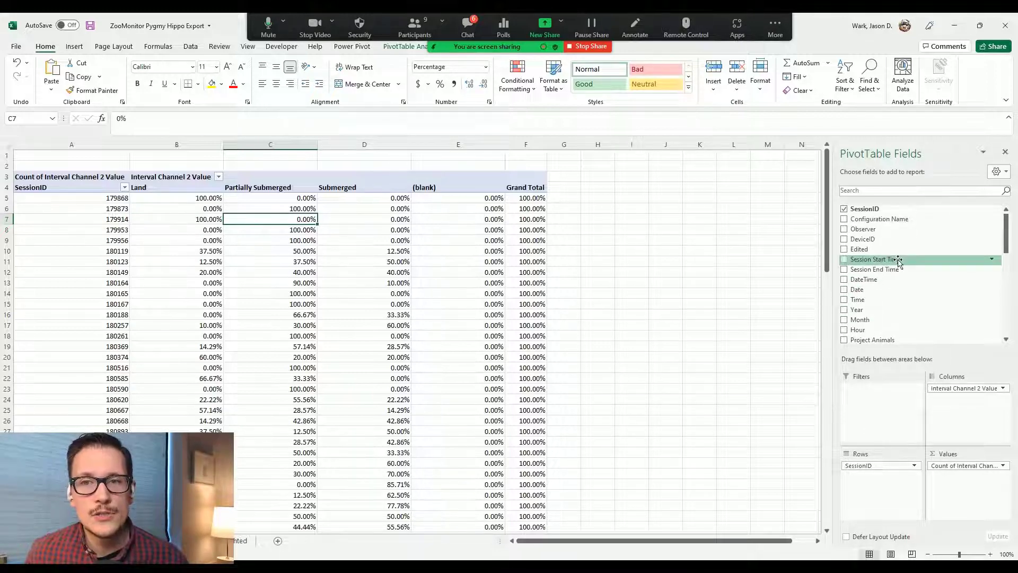
left_click_drag(897, 260, 891, 491)
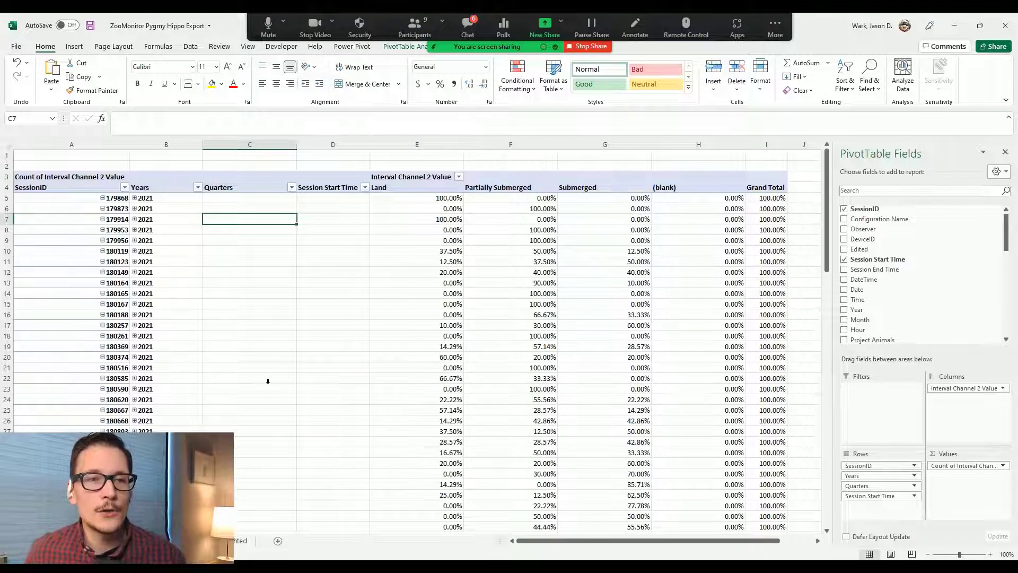
right_click(176, 224)
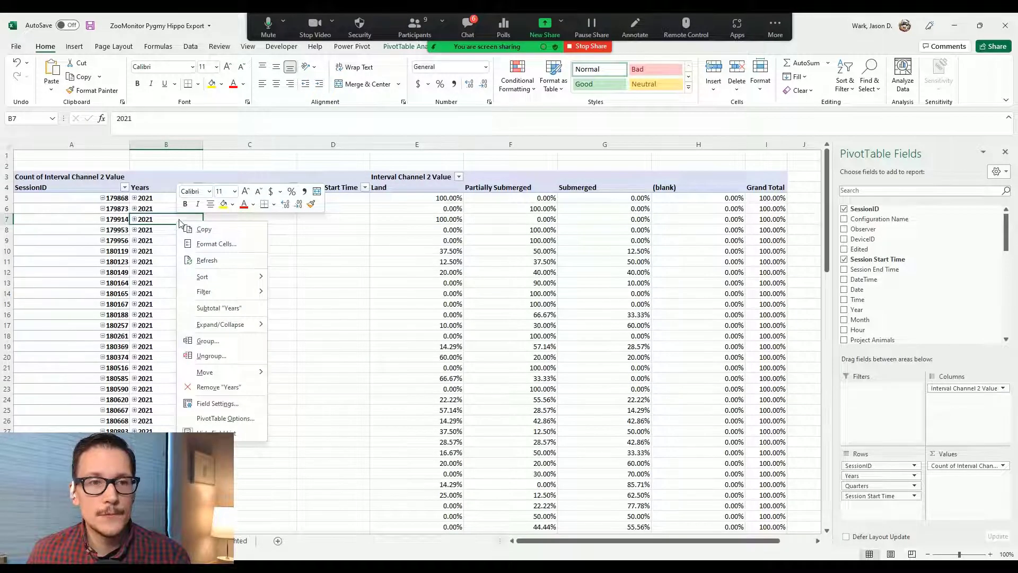
left_click(211, 356)
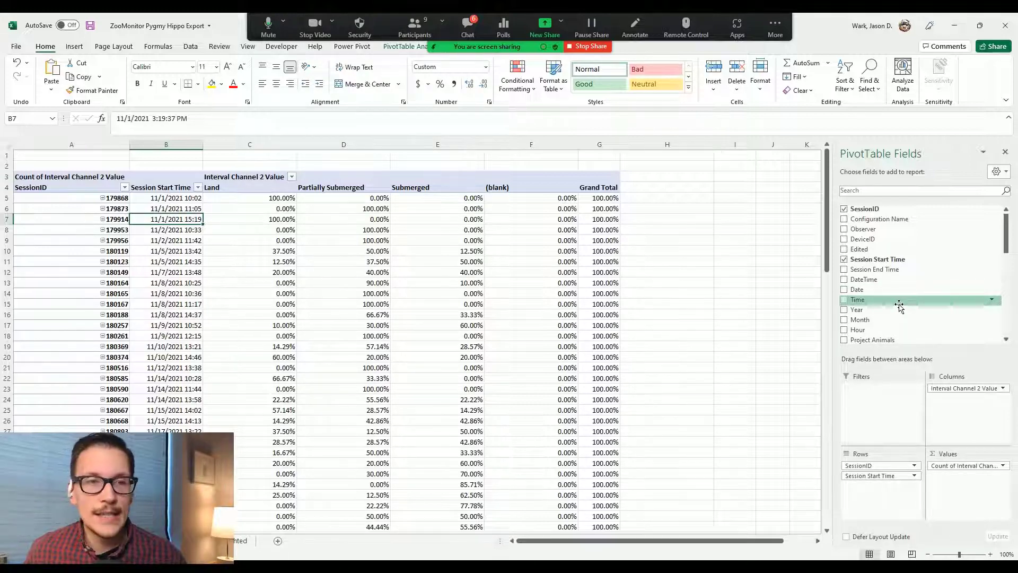
scroll(899, 306, "down", 1)
scroll(900, 306, "down", 4)
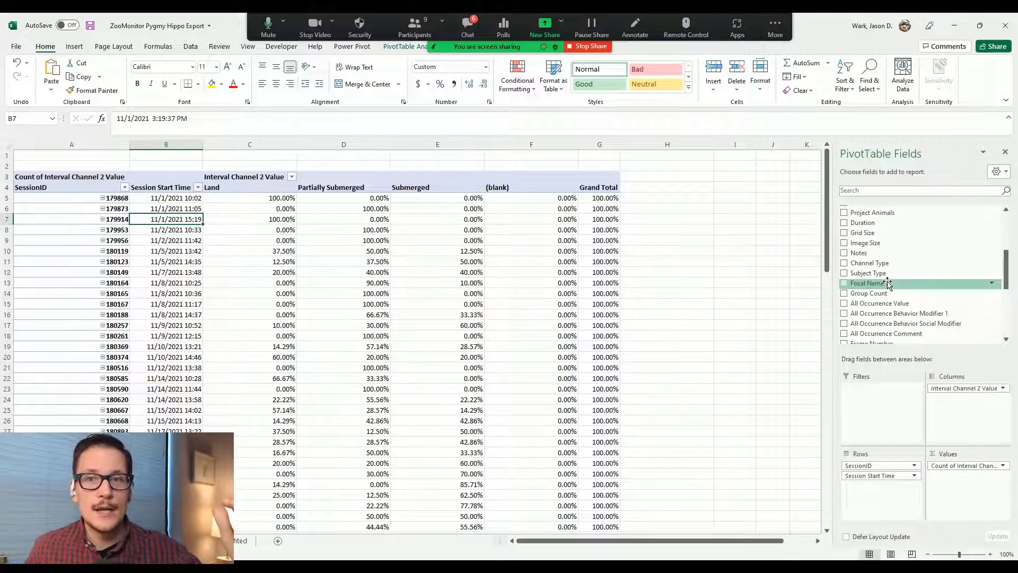
left_click_drag(887, 283, 882, 493)
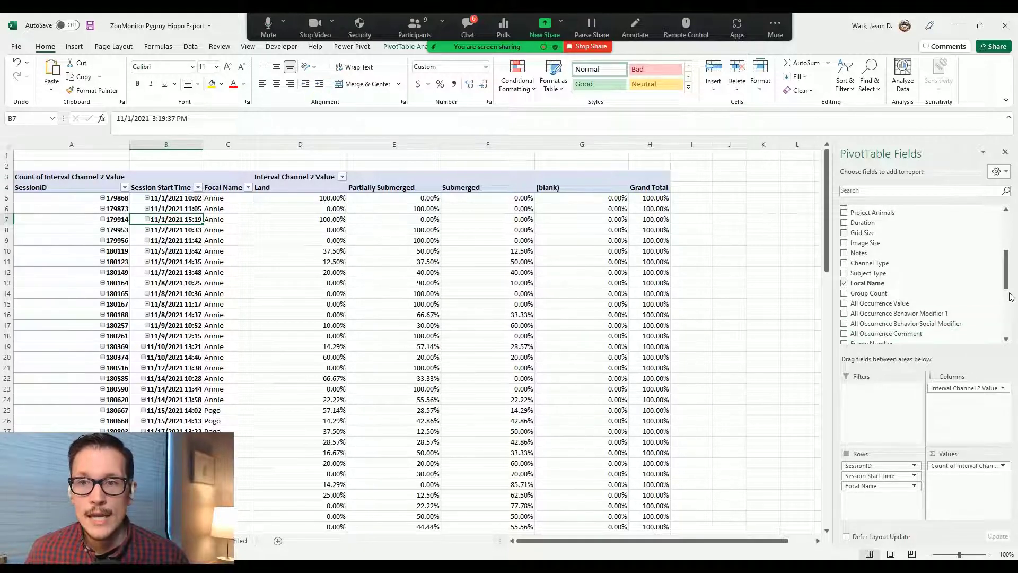
left_click_drag(1007, 271, 1012, 327)
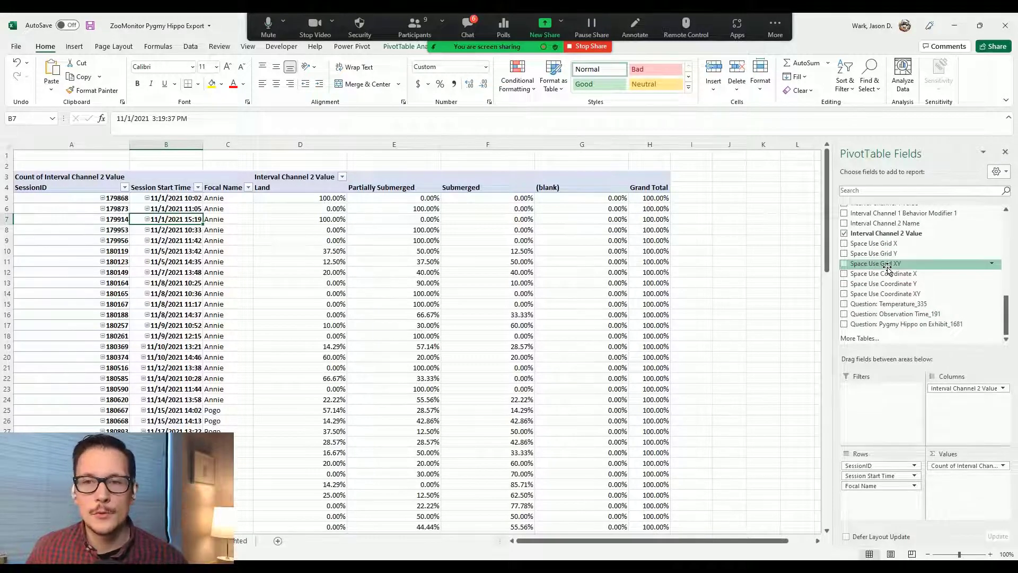
Step: Add Question: Observation Time_191 as a fourth row field and widen column D's AM/PM labels
left_click_drag(892, 315, 901, 505)
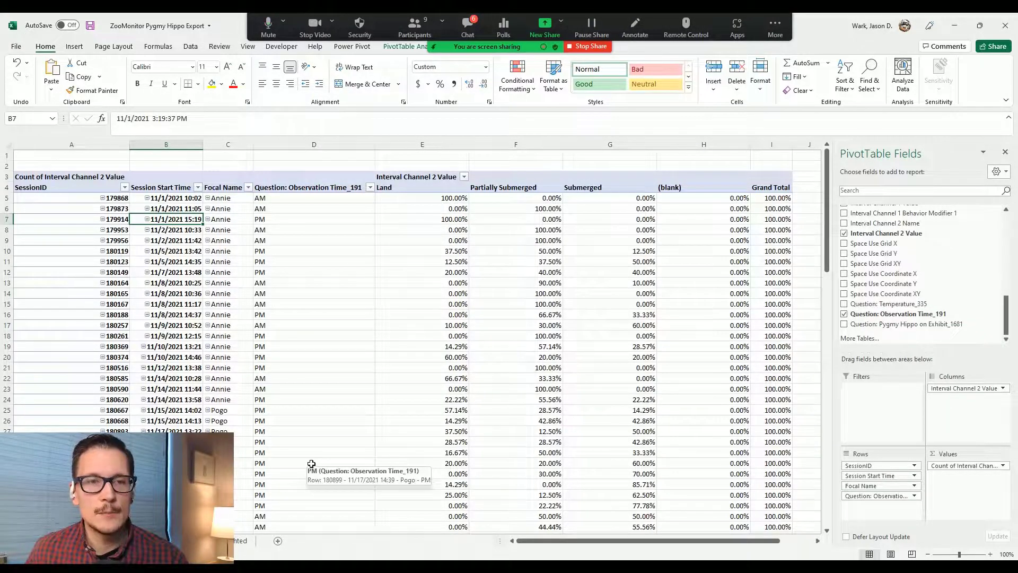
mouse_move(375, 144)
left_mouse_down()
mouse_move(332, 147)
mouse_move(376, 146)
left_mouse_up()
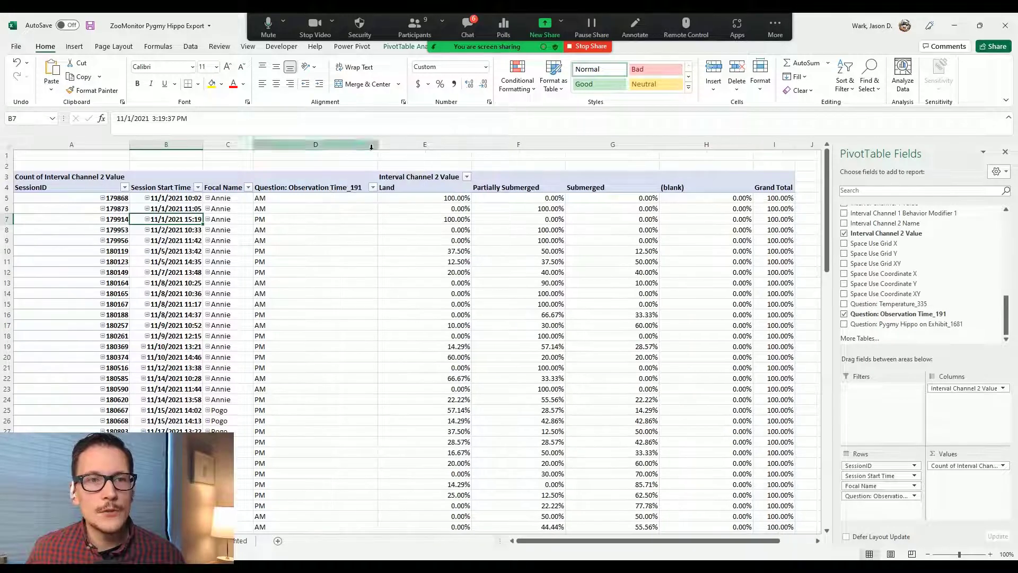
left_click(325, 243)
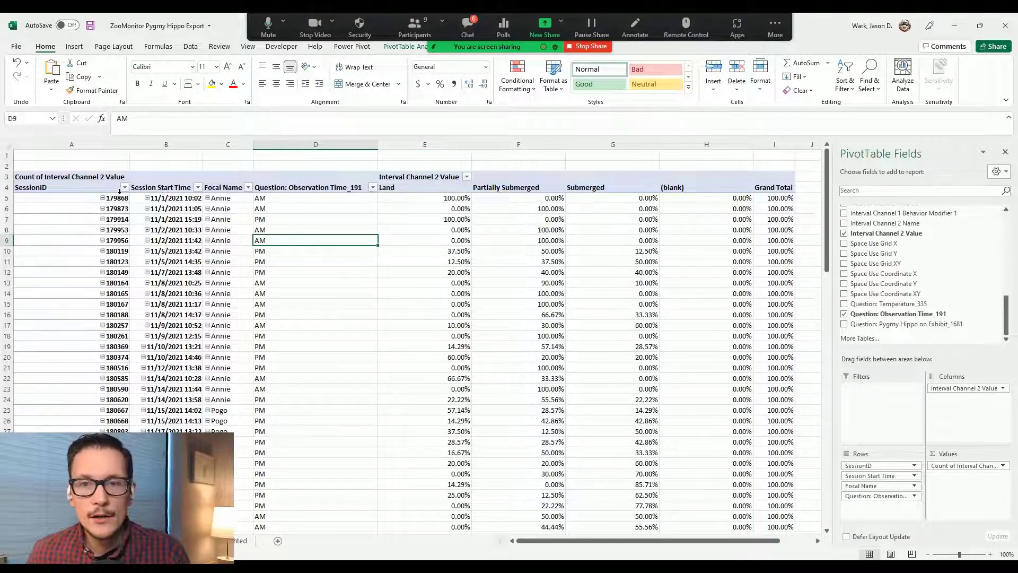
mouse_move(541, 204)
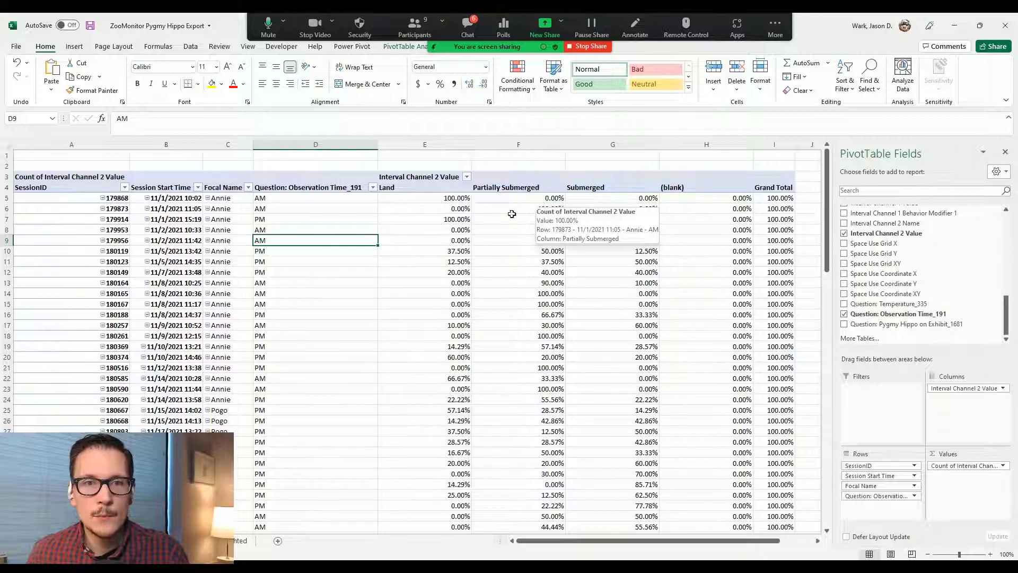
mouse_move(399, 210)
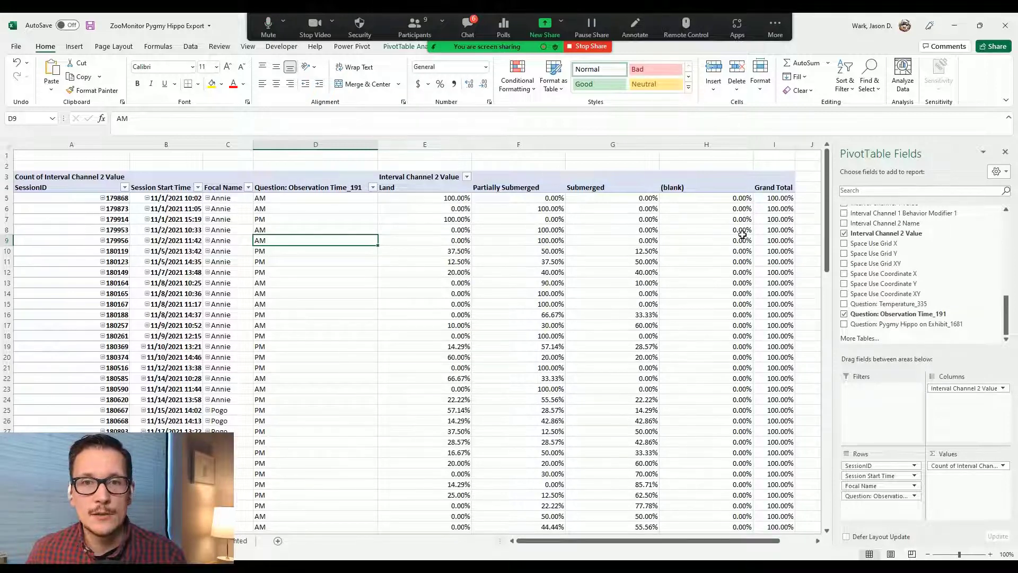
Step: Set Show Values As to No Calculation so session 179914 shows 2 Land observations
right_click(452, 222)
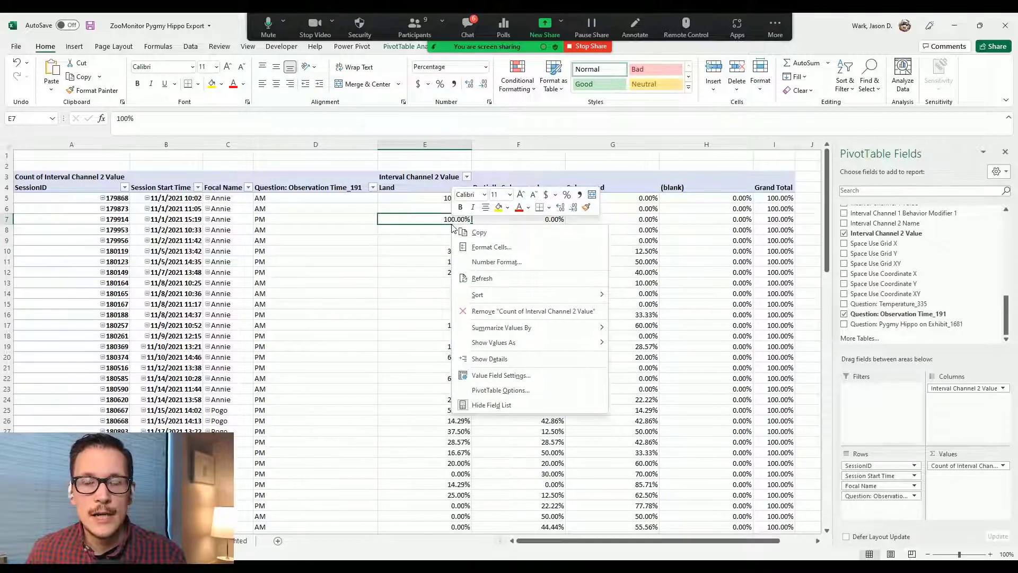
mouse_move(549, 342)
left_click(635, 322)
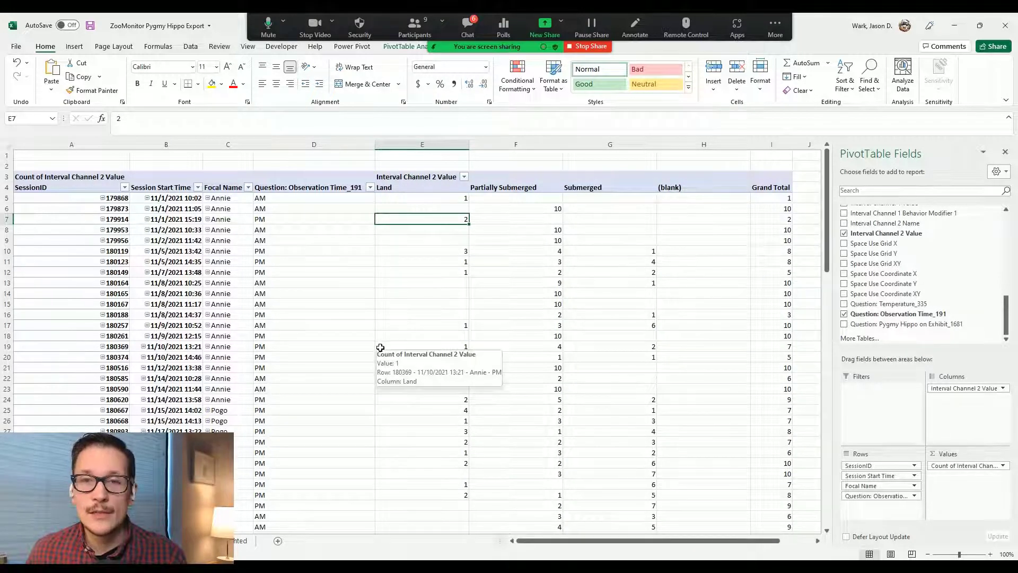
right_click(449, 231)
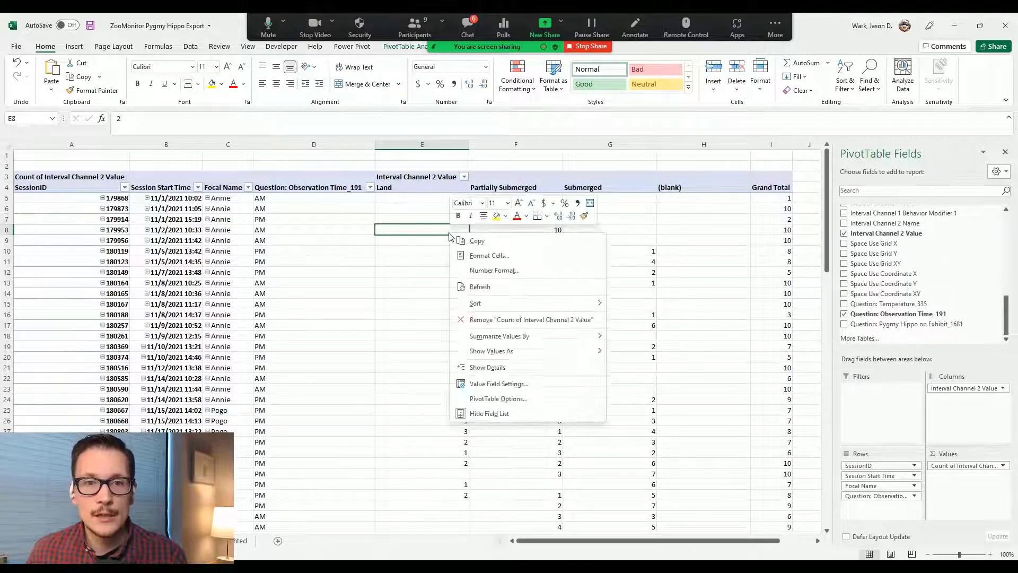
mouse_move(549, 353)
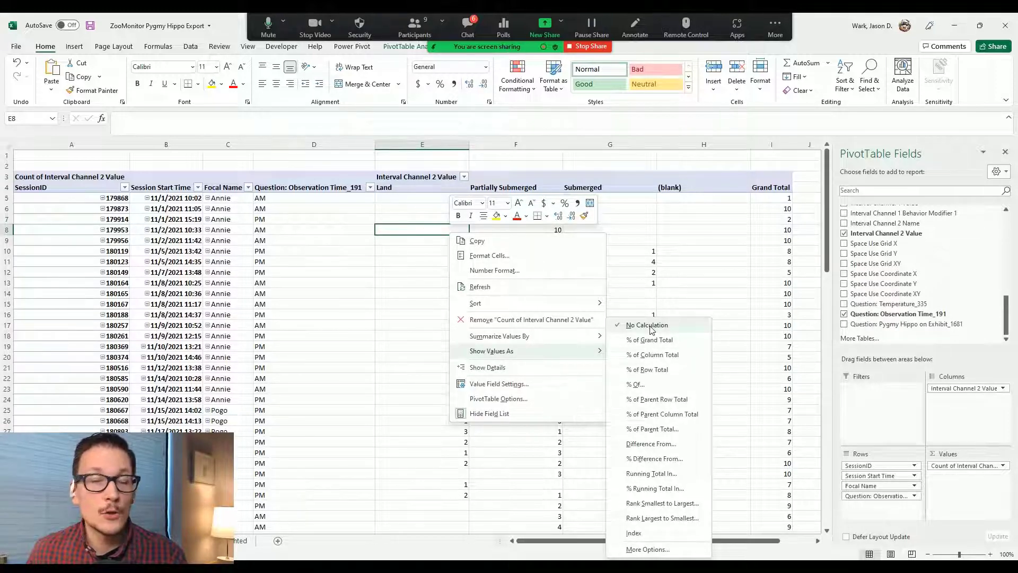
Step: Show values as % of Row Total and select the pivot from the SessionID header down
left_click(660, 374)
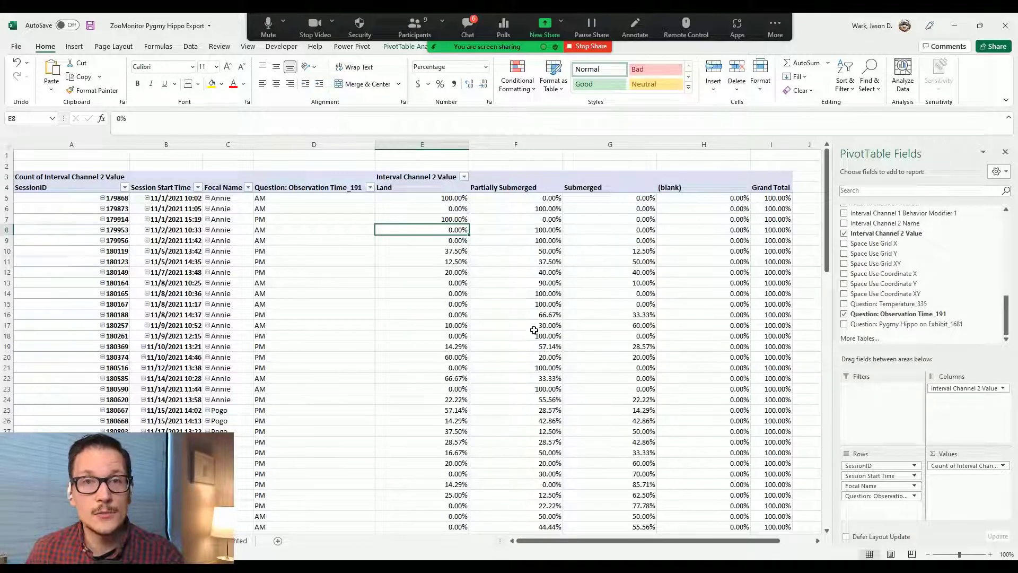
mouse_move(476, 251)
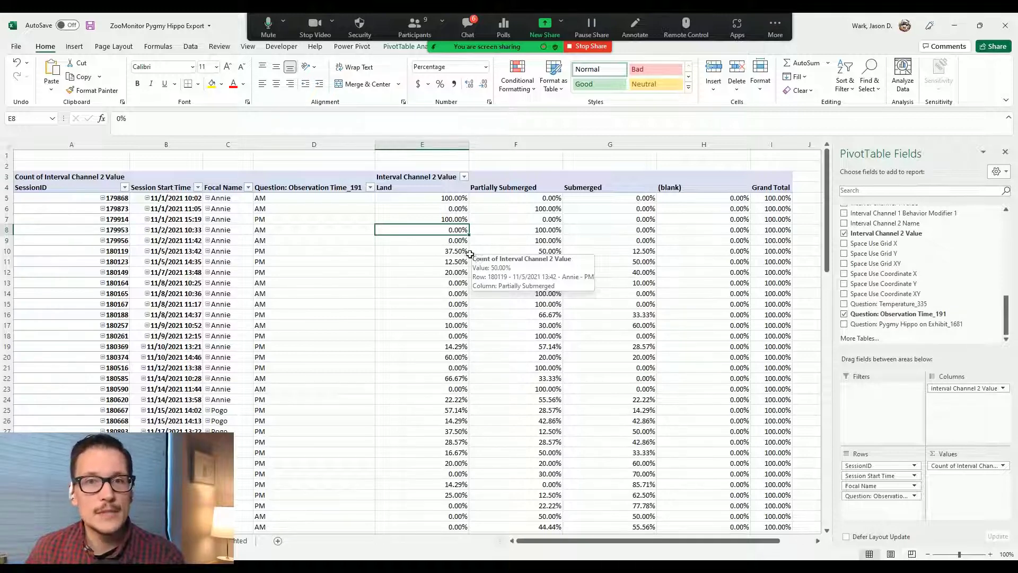
left_click(73, 187)
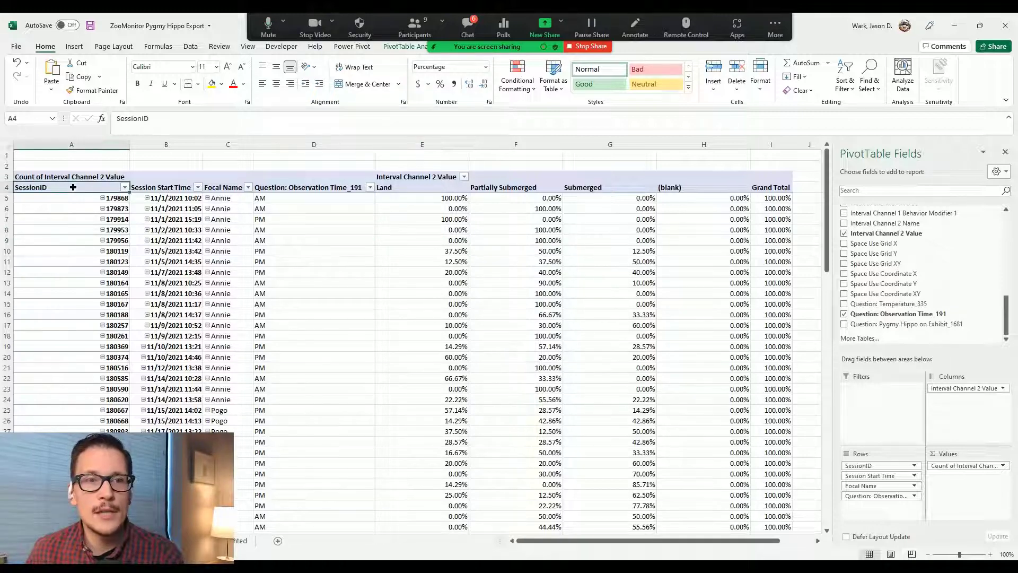
left_click_drag(73, 187, 601, 506)
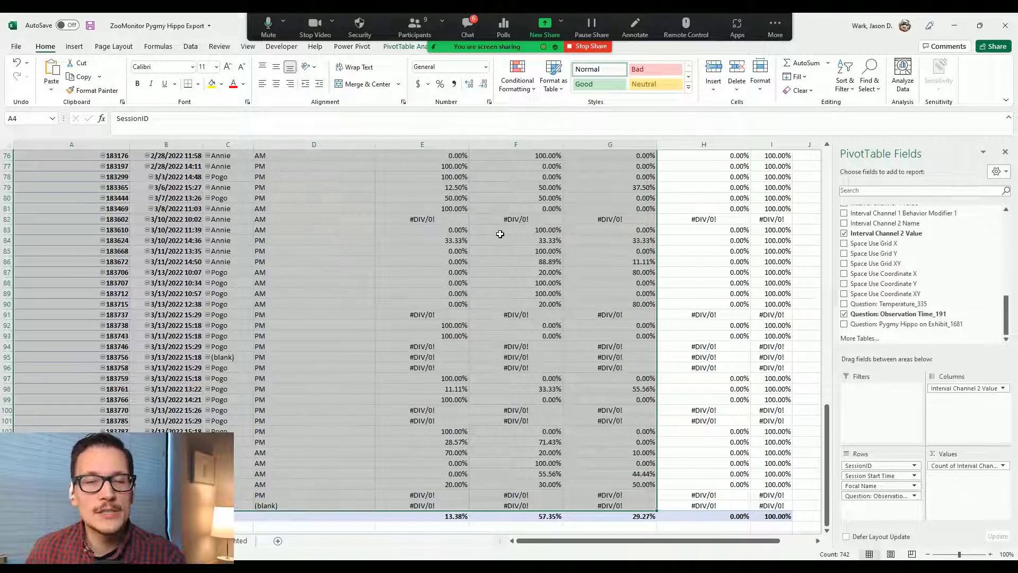
left_click(451, 229)
right_click(453, 229)
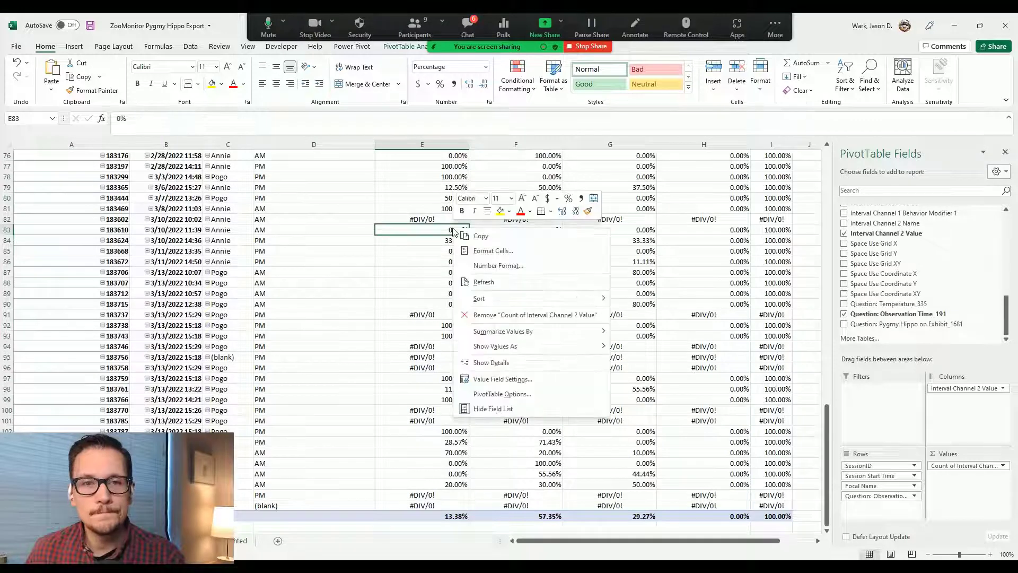
mouse_move(583, 348)
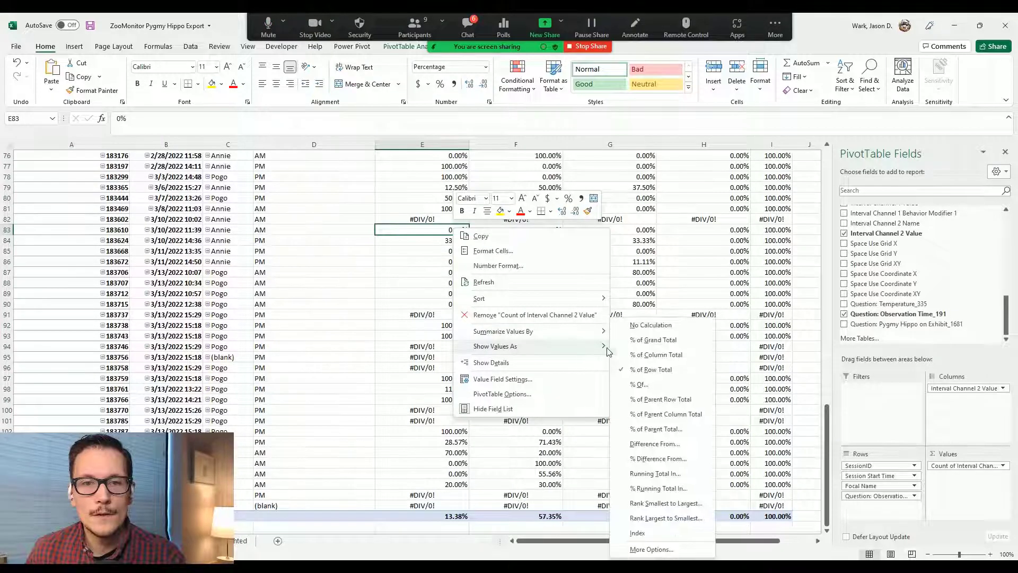
left_click(665, 326)
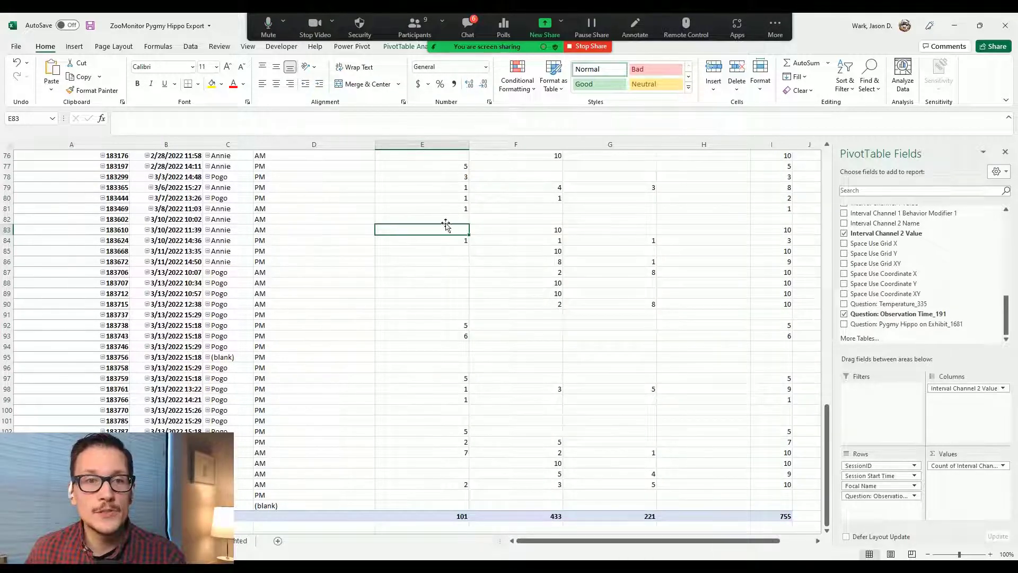
left_click(7, 219)
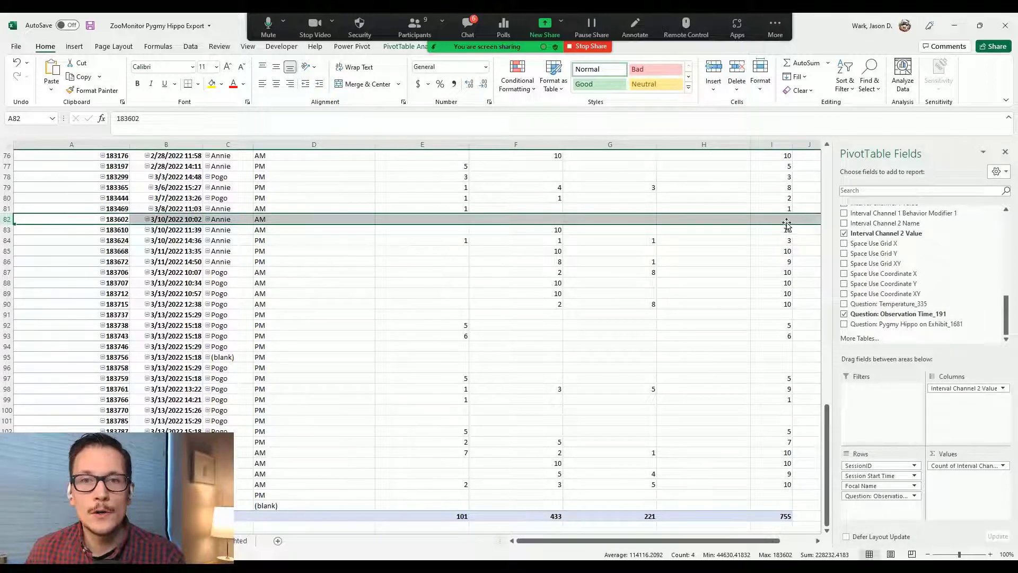
mouse_move(784, 221)
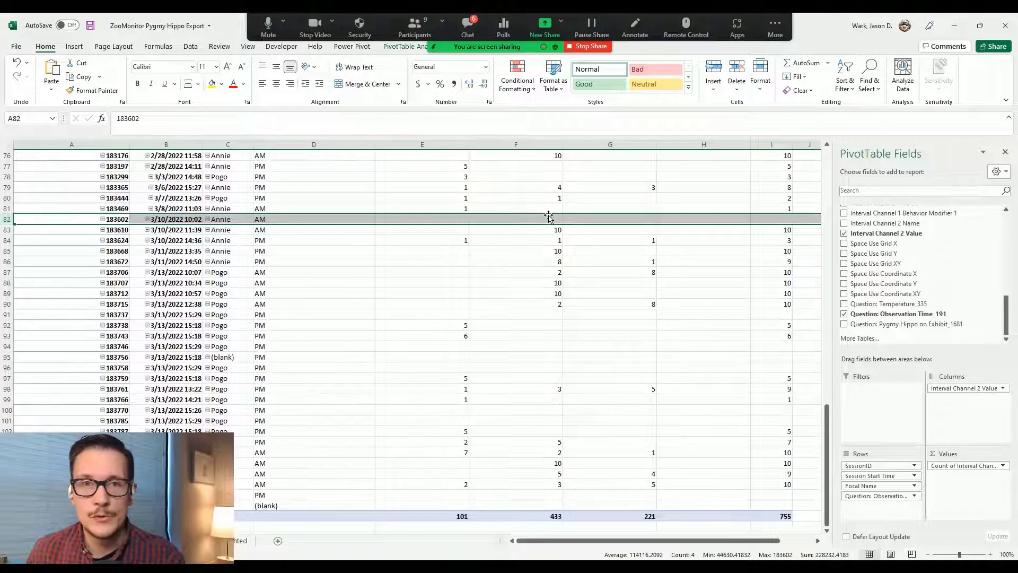
left_click(437, 222)
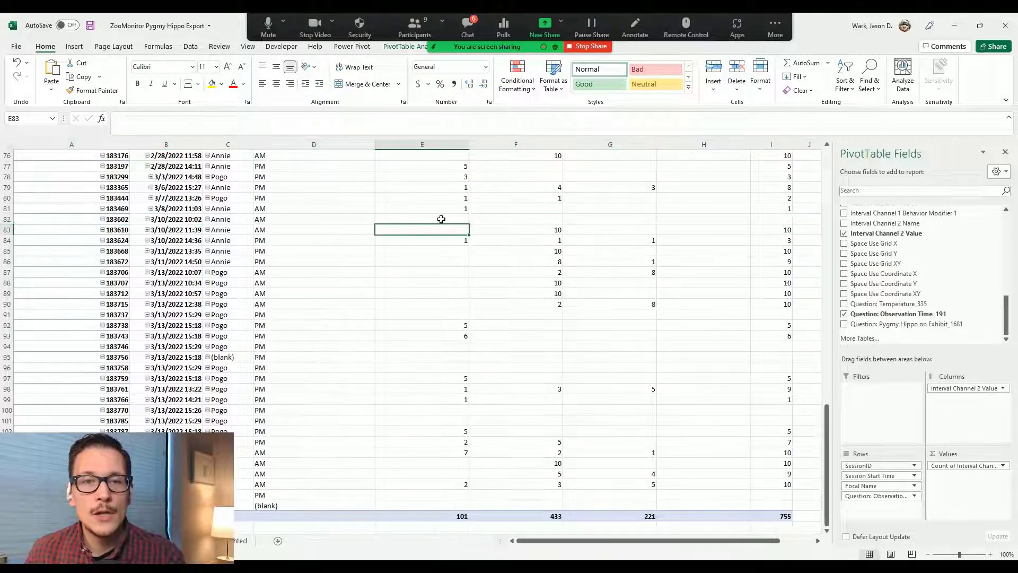
right_click(439, 221)
mouse_move(561, 339)
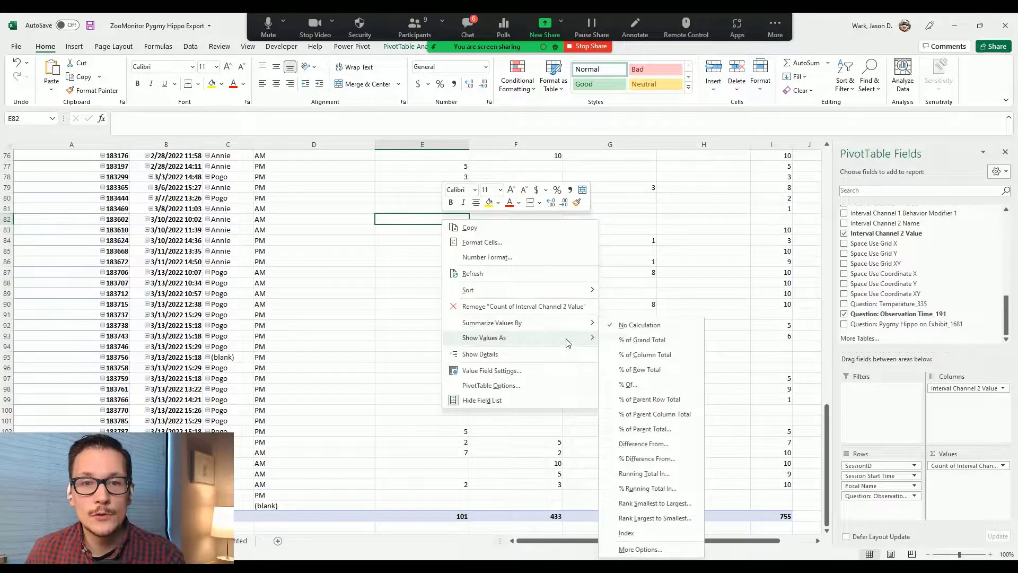
left_click(640, 370)
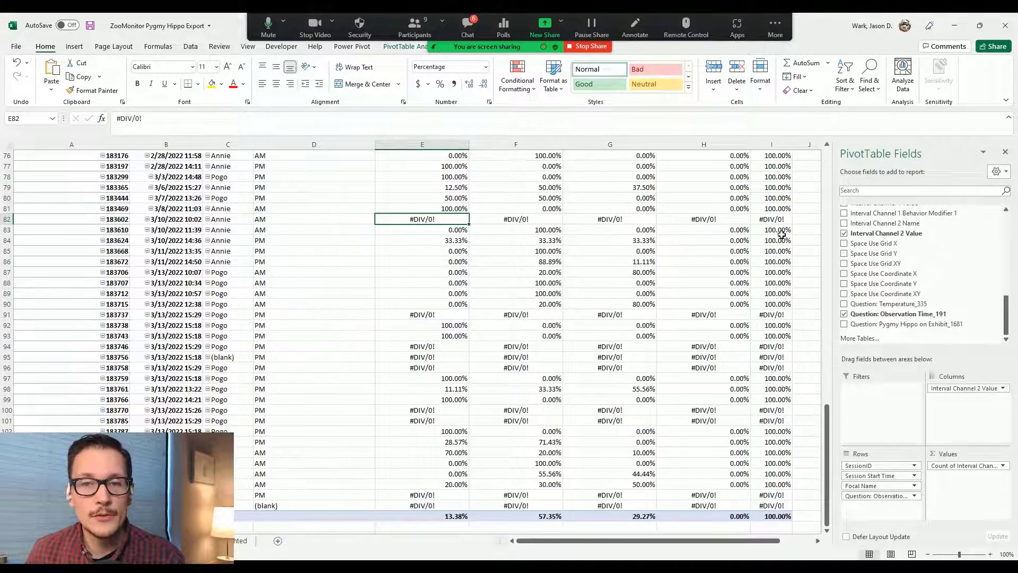
scroll(684, 247, "up", 20)
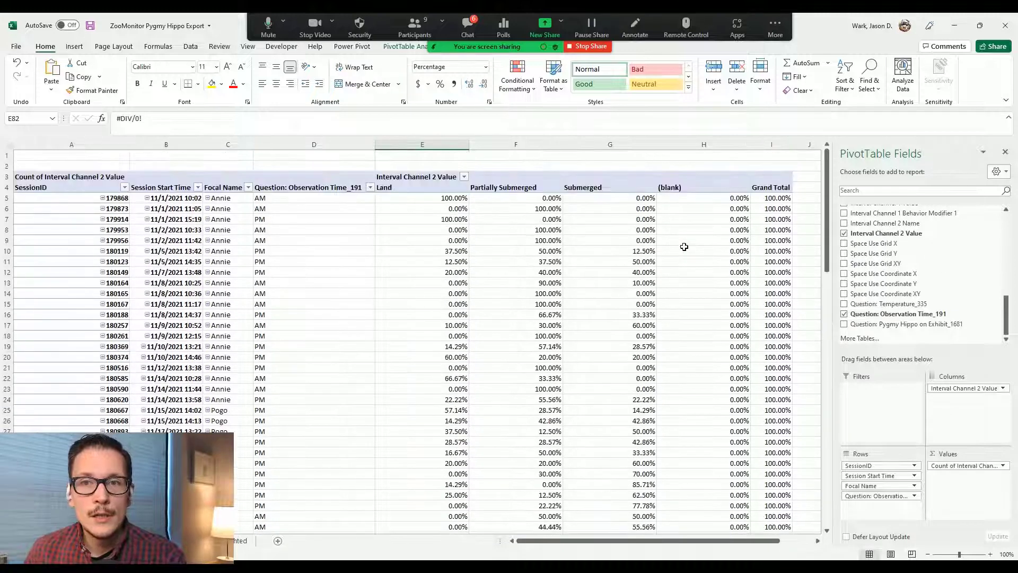
Step: Filter Interval Channel 2 Value to exclude (blank), leaving Land, Partially Submerged and Submerged
left_click(464, 177)
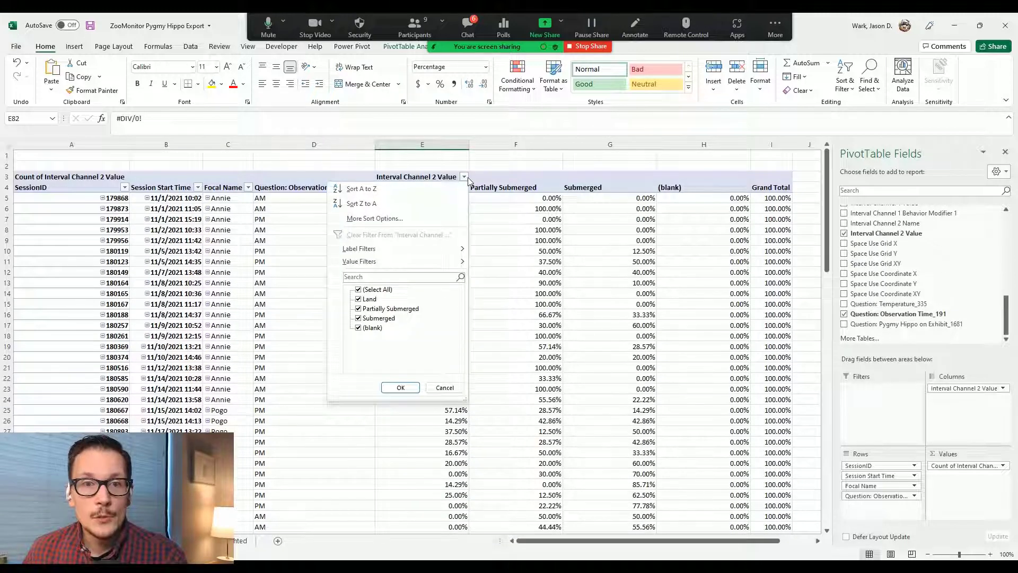
left_click(359, 329)
left_click(400, 388)
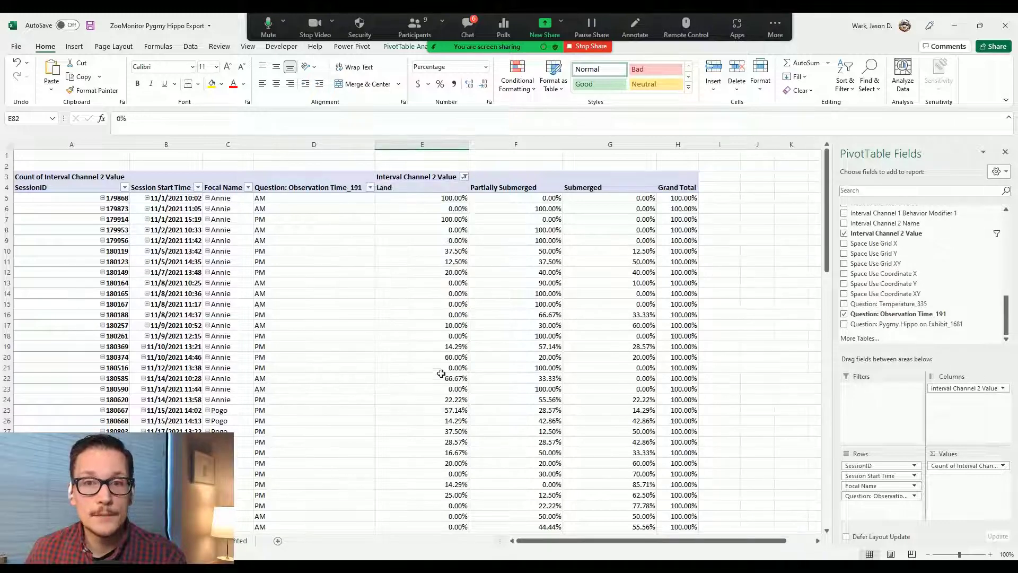
scroll(434, 377, "down", 14)
scroll(439, 346, "down", 10)
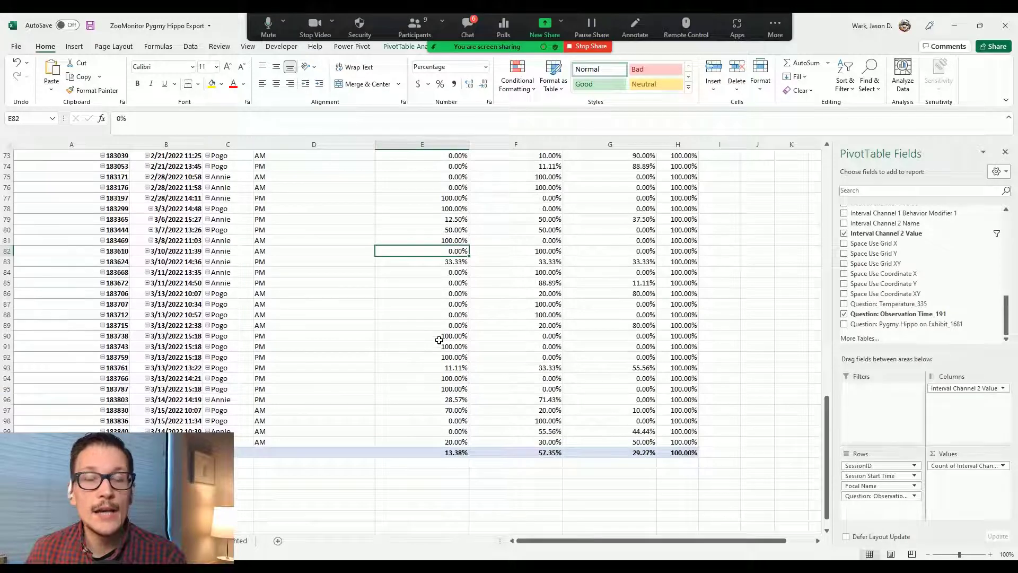
scroll(469, 335, "up", 7)
scroll(469, 335, "up", 17)
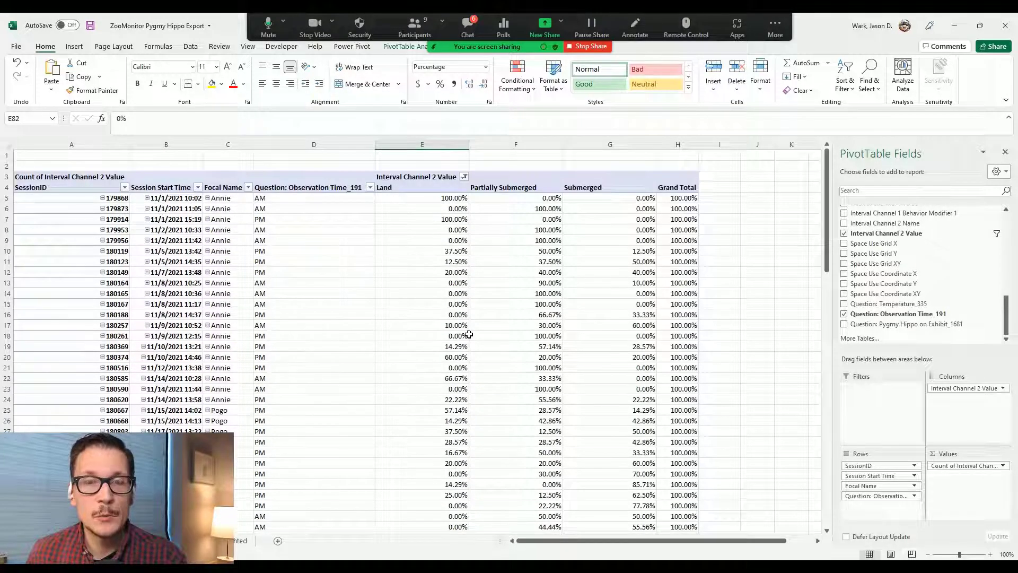
Step: Reapply the blank-free filter, review the pivot, and select it from SessionID down
left_click(464, 177)
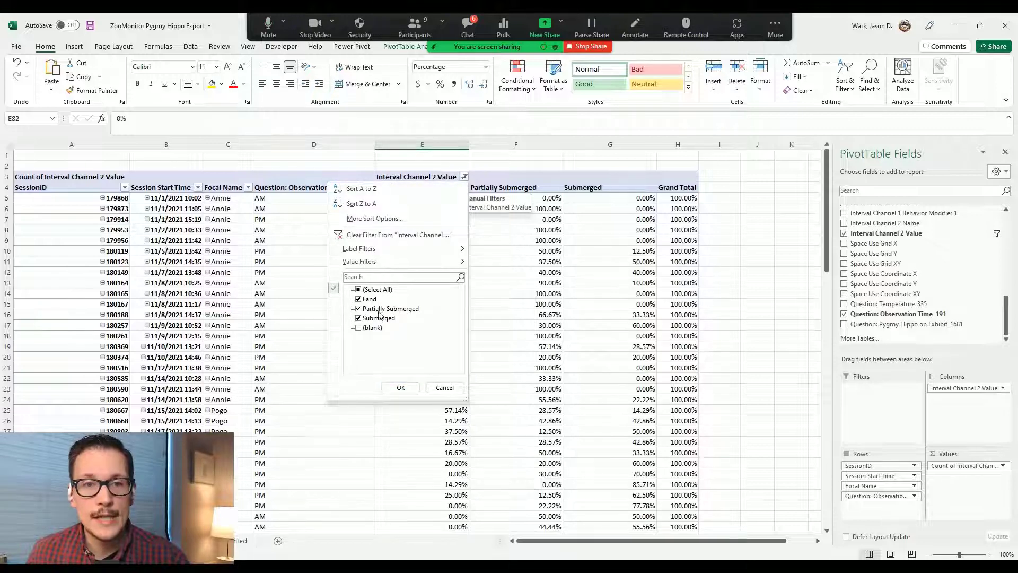
left_click(401, 388)
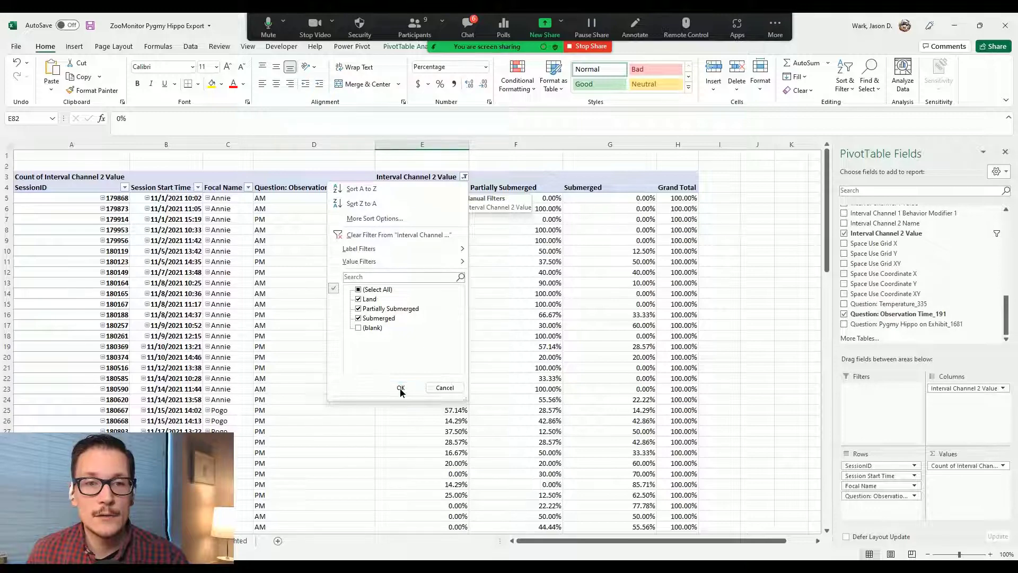
scroll(466, 356, "down", 18)
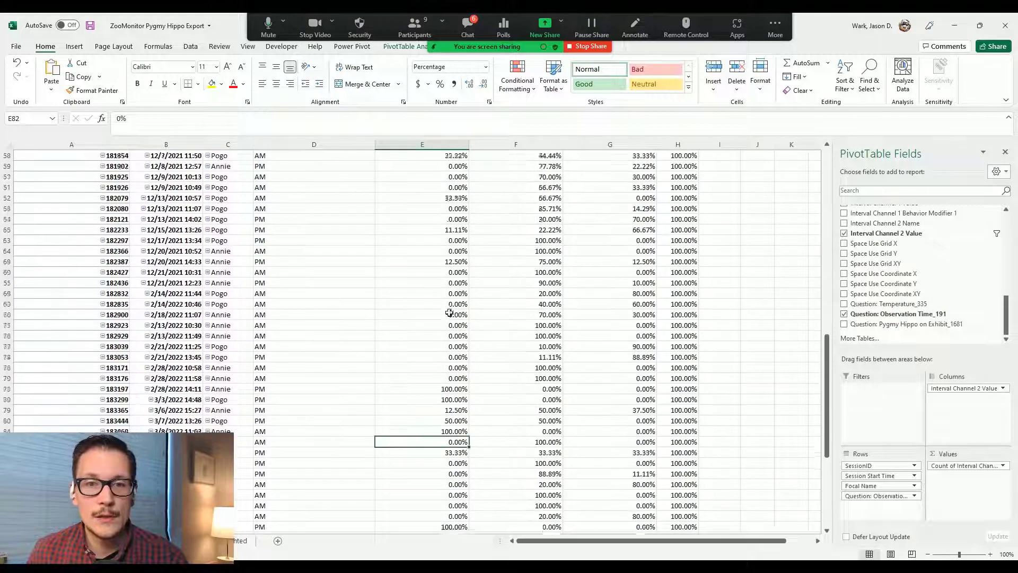
scroll(449, 326, "down", 4)
scroll(448, 313, "up", 8)
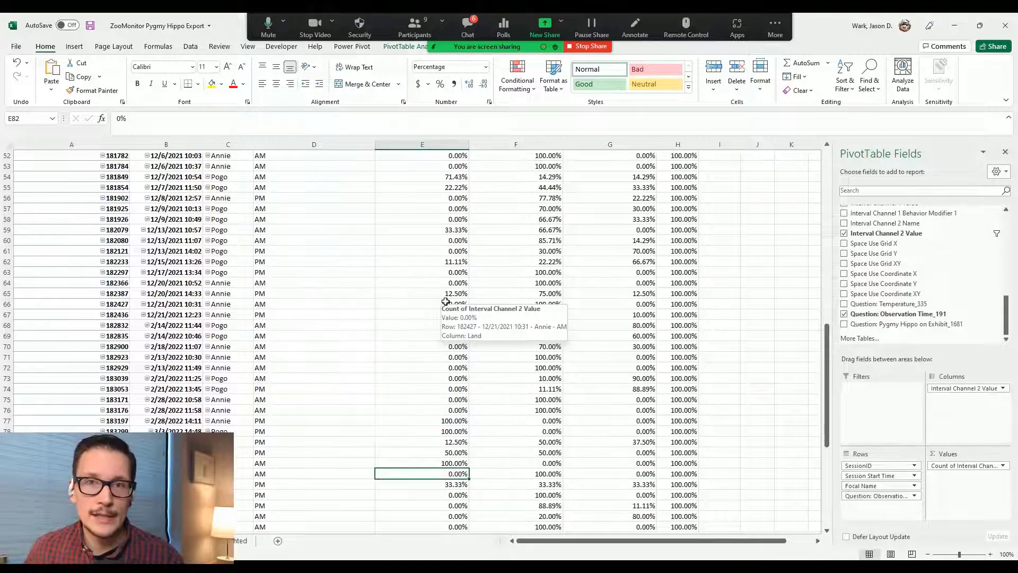
scroll(446, 302, "up", 16)
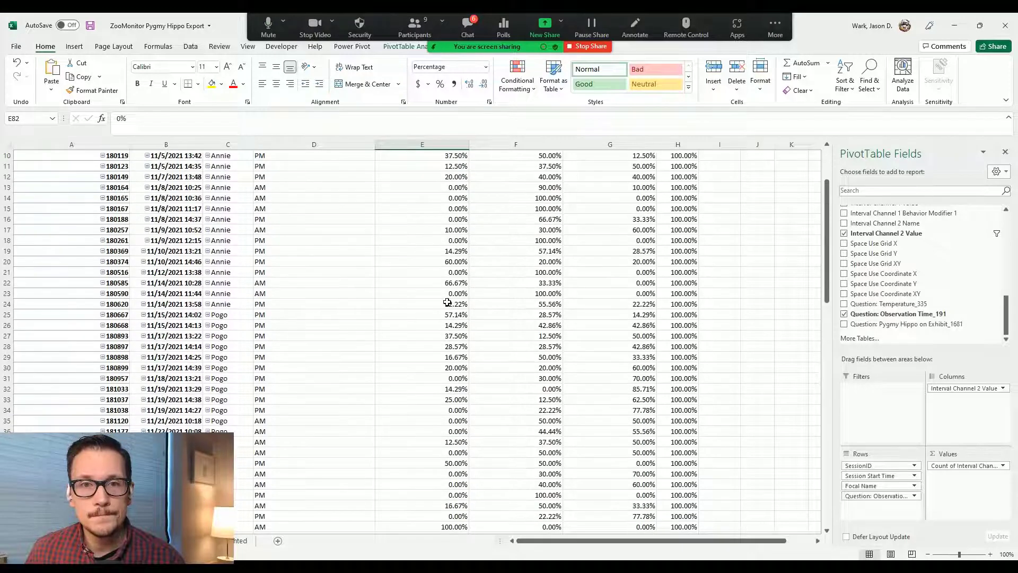
scroll(447, 302, "up", 1)
left_click_drag(87, 181, 598, 501)
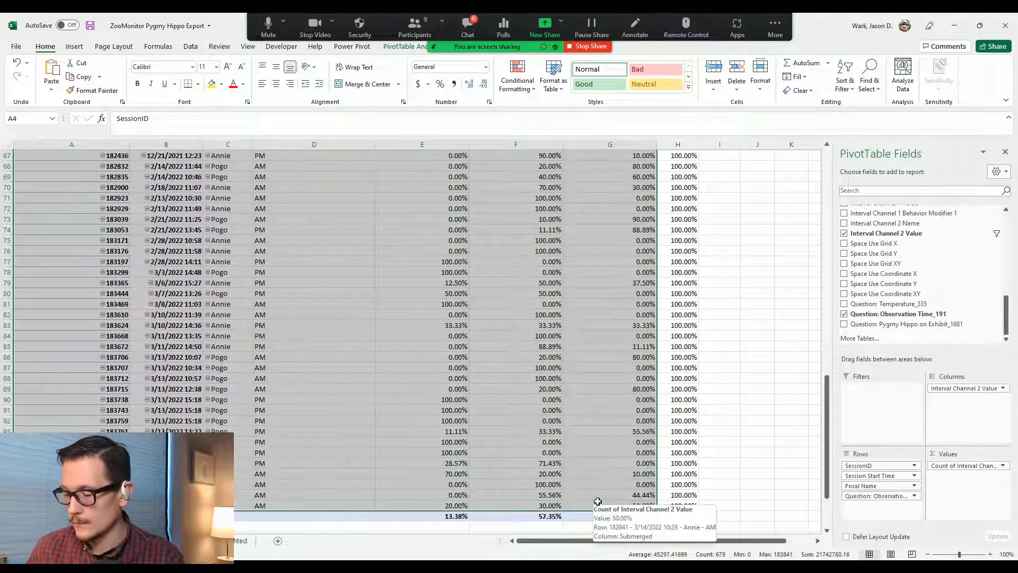
Step: Copy the pivot and paste it as values only into A1 of a new worksheet
key("ctrl+c")
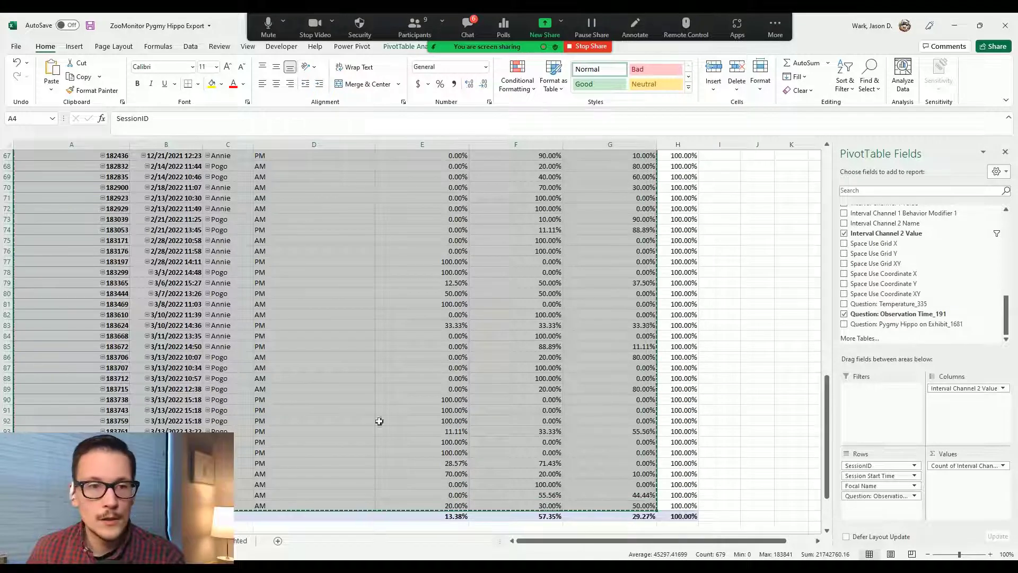
left_click(277, 540)
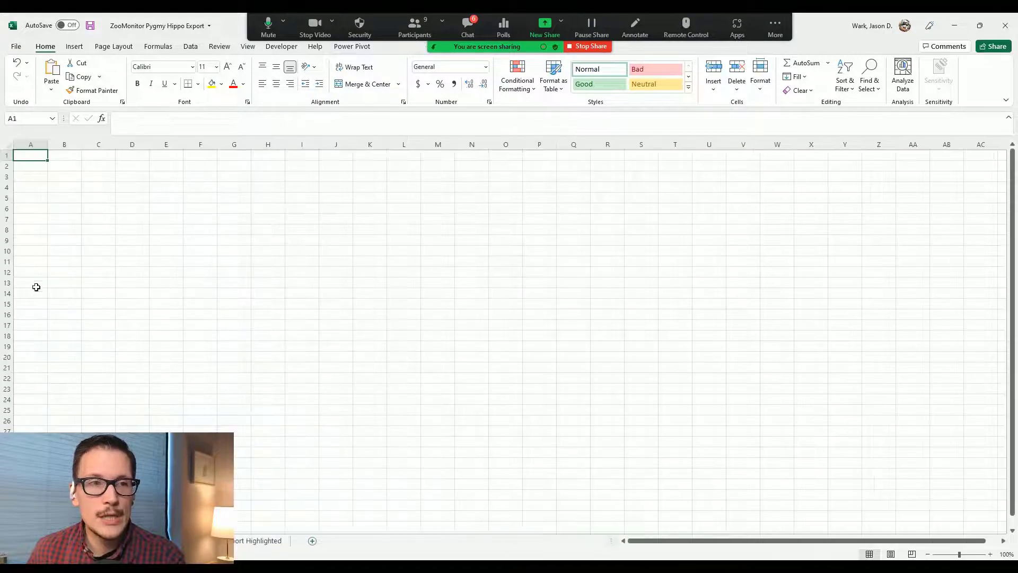
right_click(35, 157)
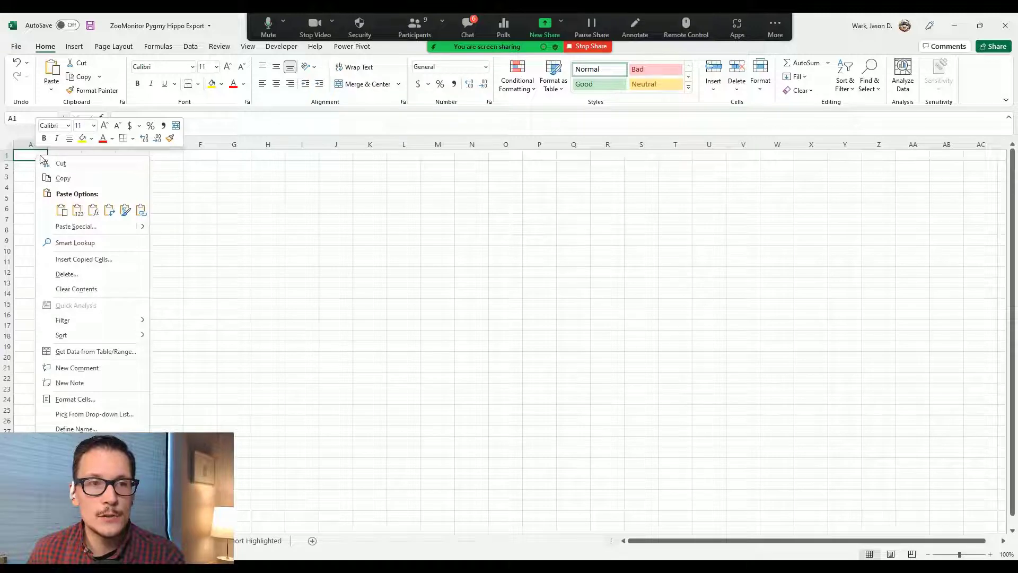
left_click(77, 210)
left_click(81, 214)
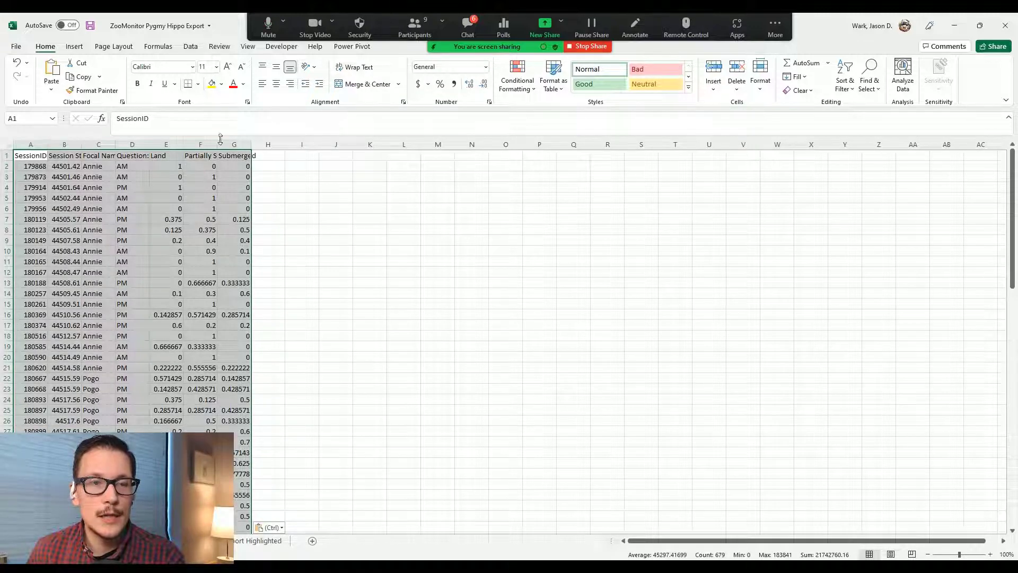
Step: Autofit columns A through G to their contents
left_click_drag(254, 148, 334, 152)
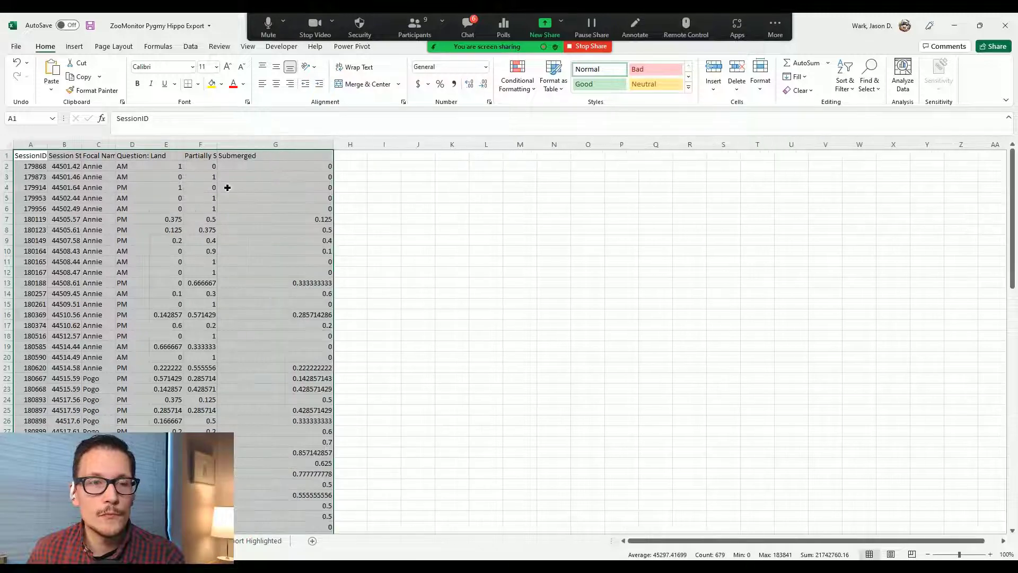
left_click(227, 187)
left_click_drag(31, 144, 318, 144)
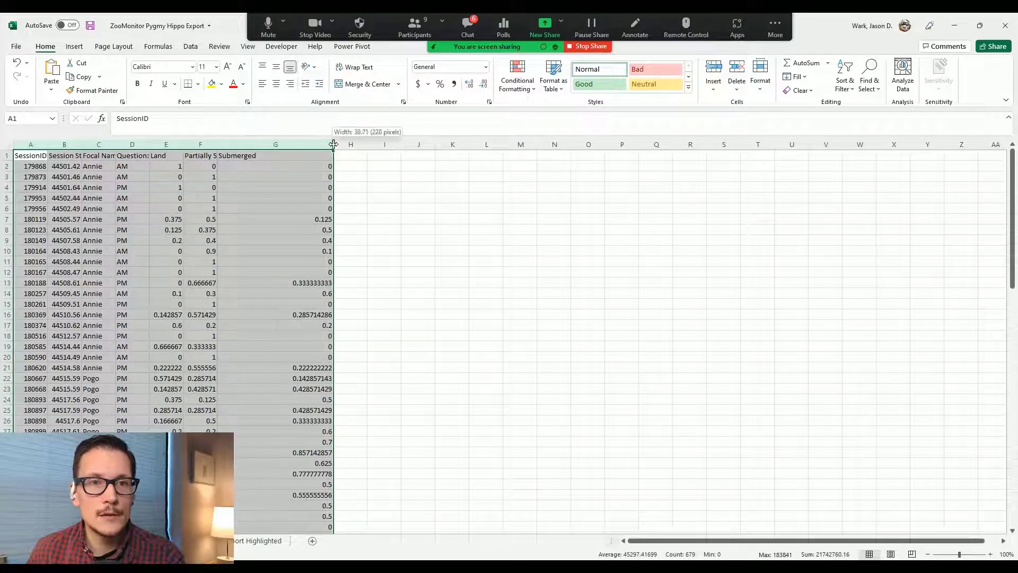
double_click(334, 143)
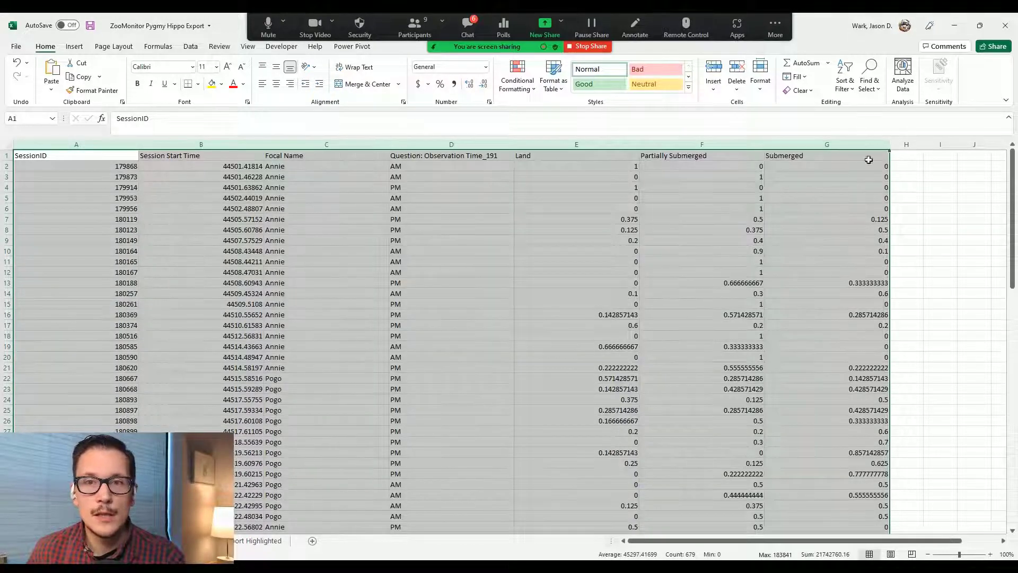
left_click(232, 277)
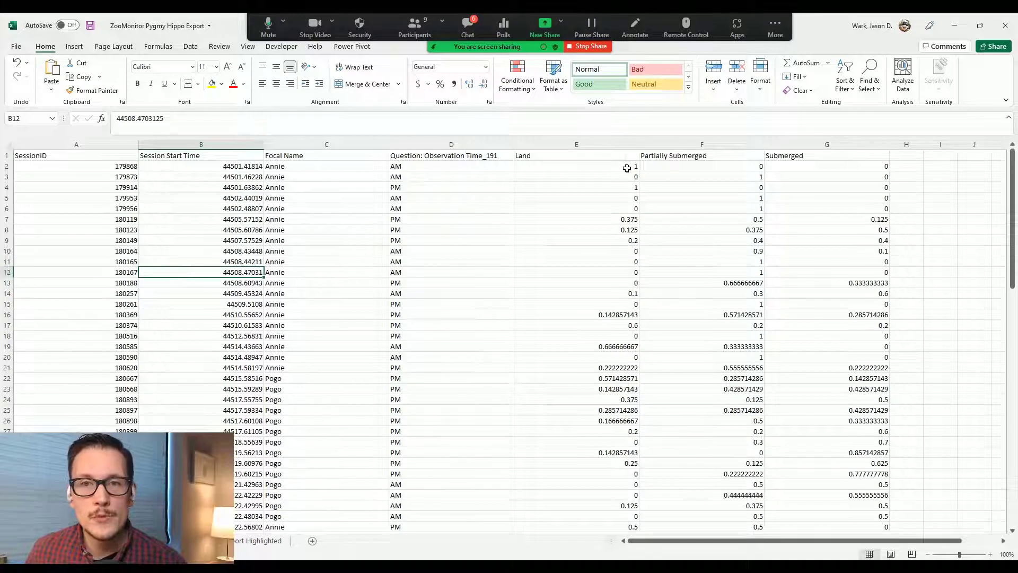
Step: Verify a session's three proportions sum to 1 and inspect the Session Start Time serial numbers
left_click_drag(620, 219, 838, 222)
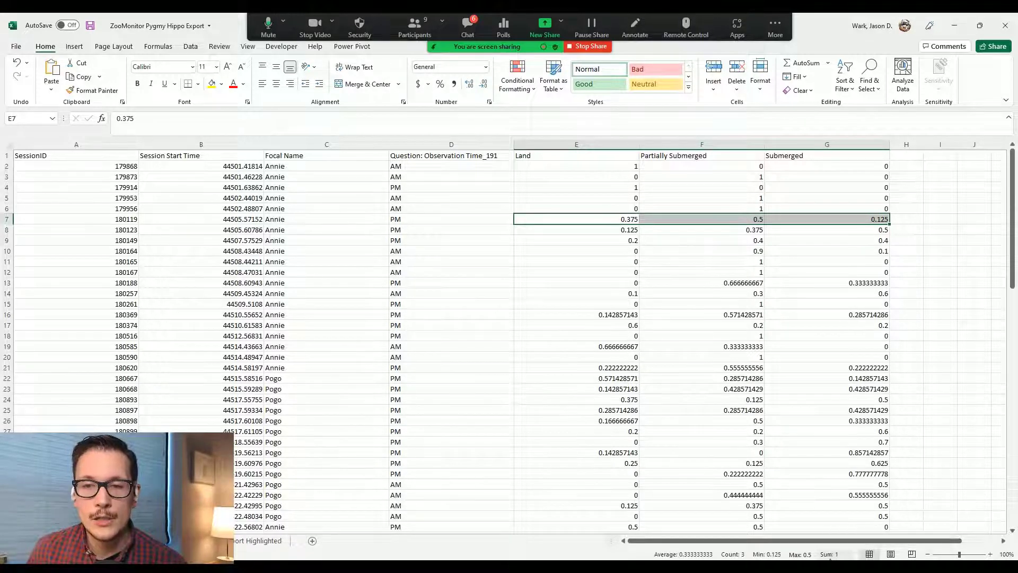
left_click_drag(626, 231, 854, 495)
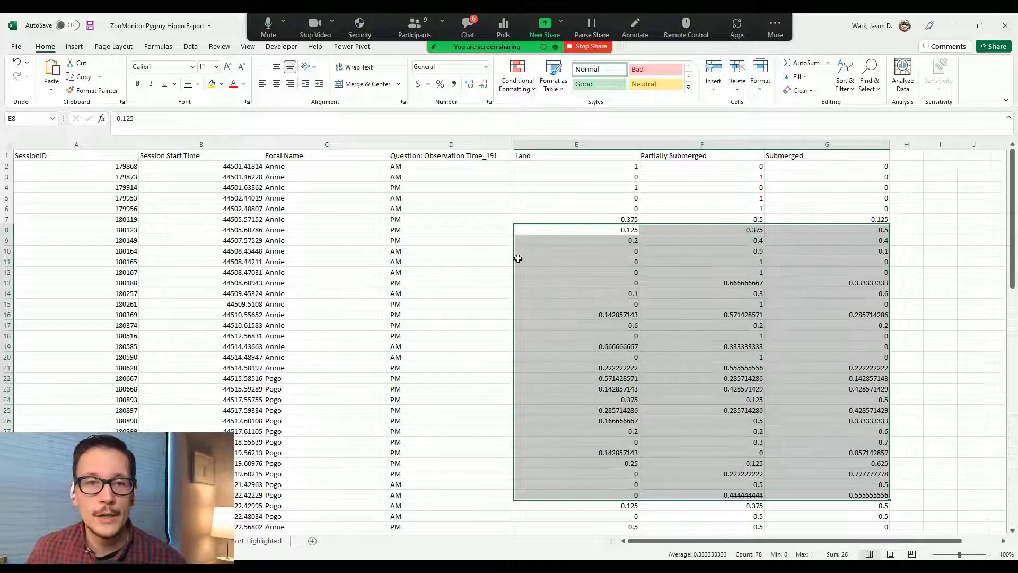
left_click(532, 201)
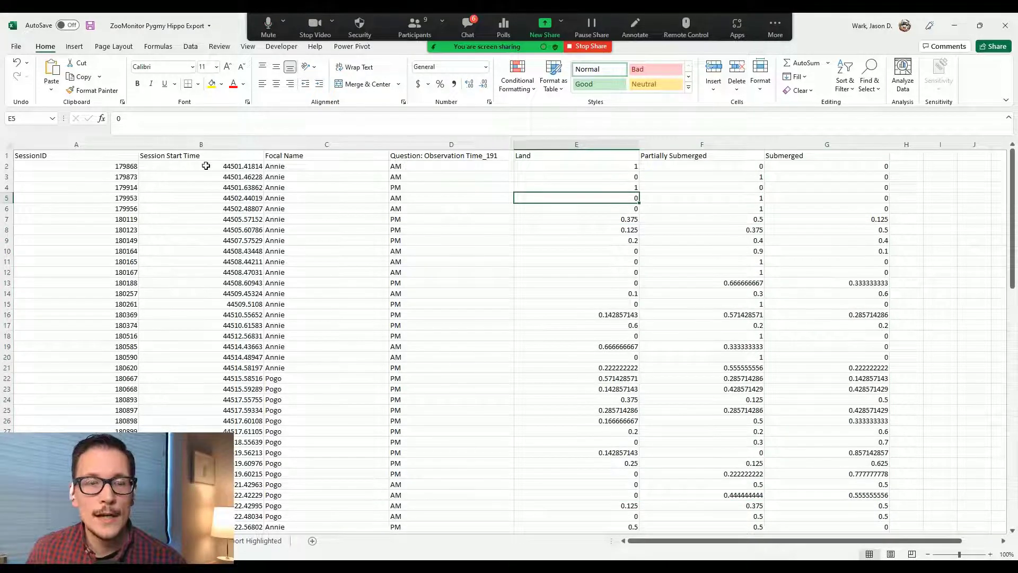
left_click_drag(232, 166, 225, 303)
left_click(203, 231)
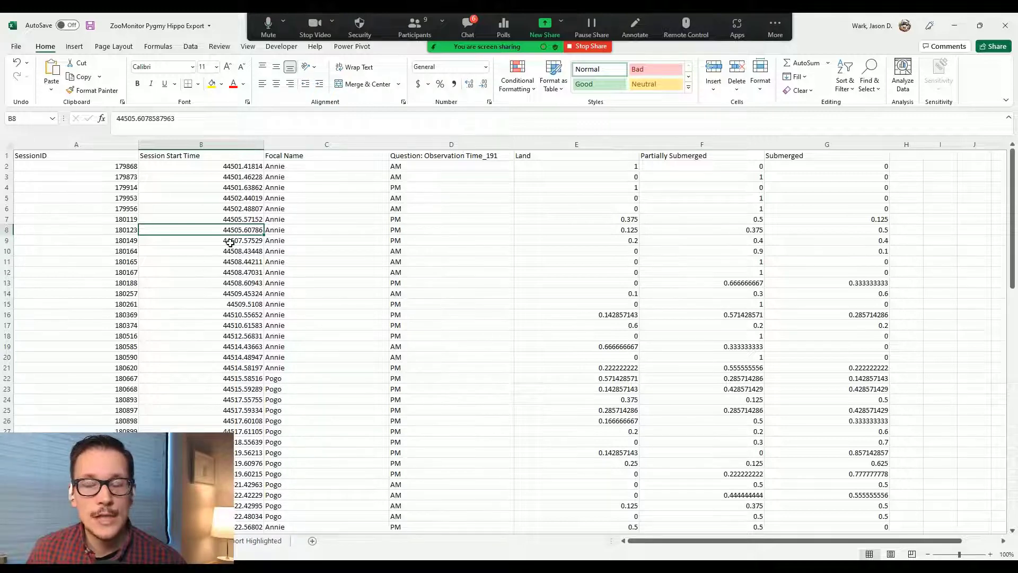
right_click(218, 144)
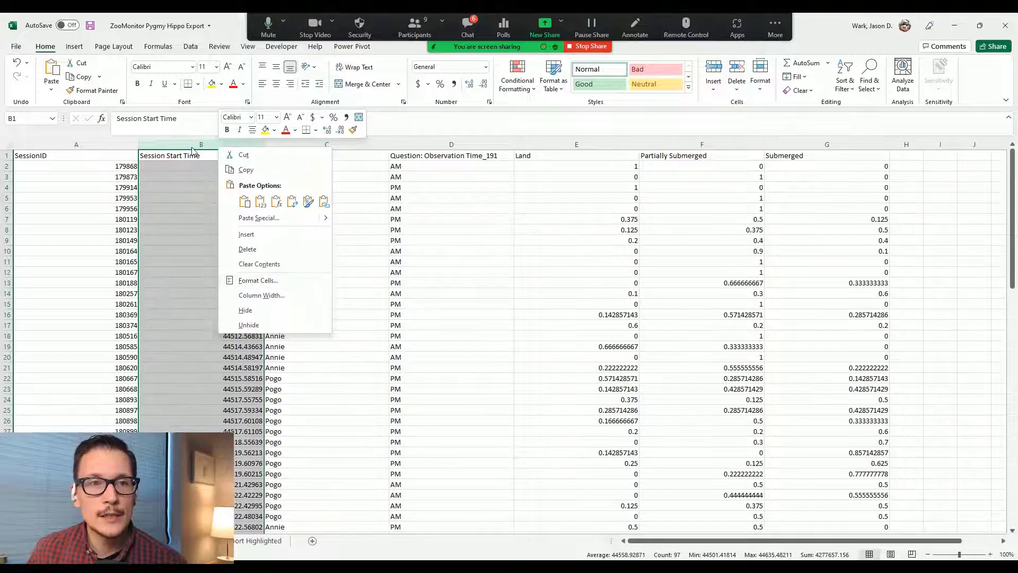
Step: Give column B the custom m/d/yyyy h:mm format so start times read like 11/1/2021 10:02
left_click(192, 148)
right_click(194, 147)
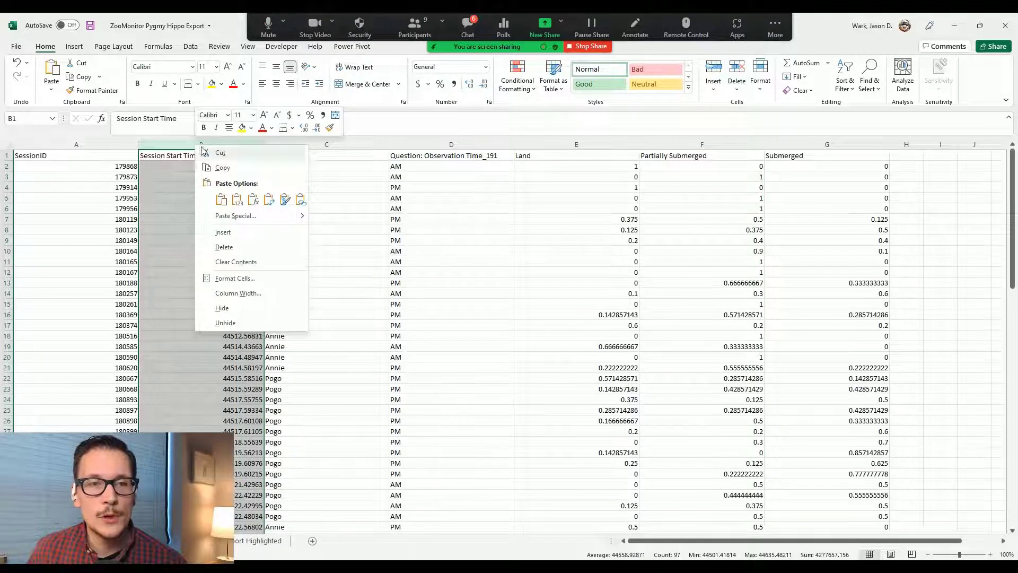
left_click(245, 278)
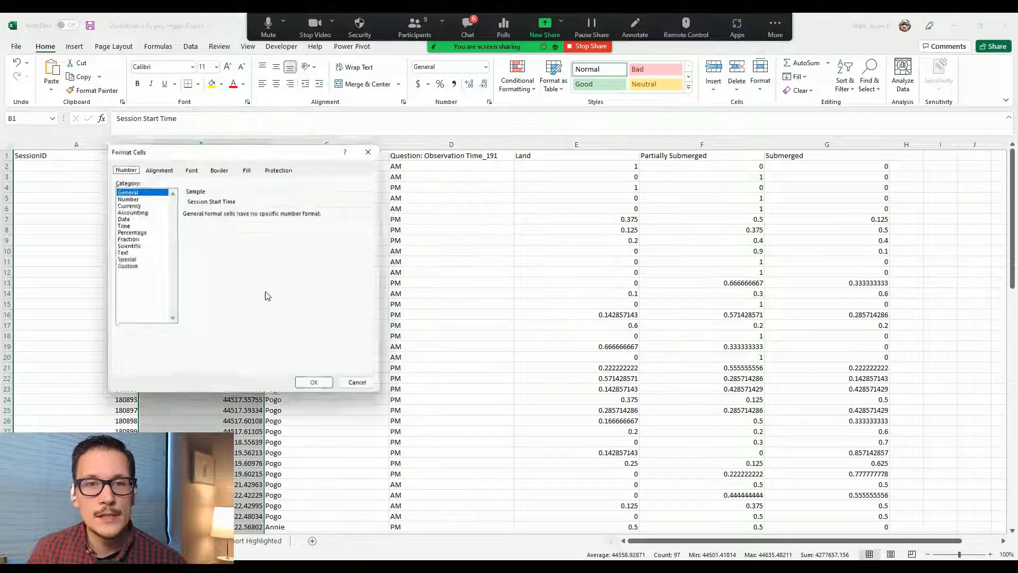
left_click_drag(237, 152, 353, 153)
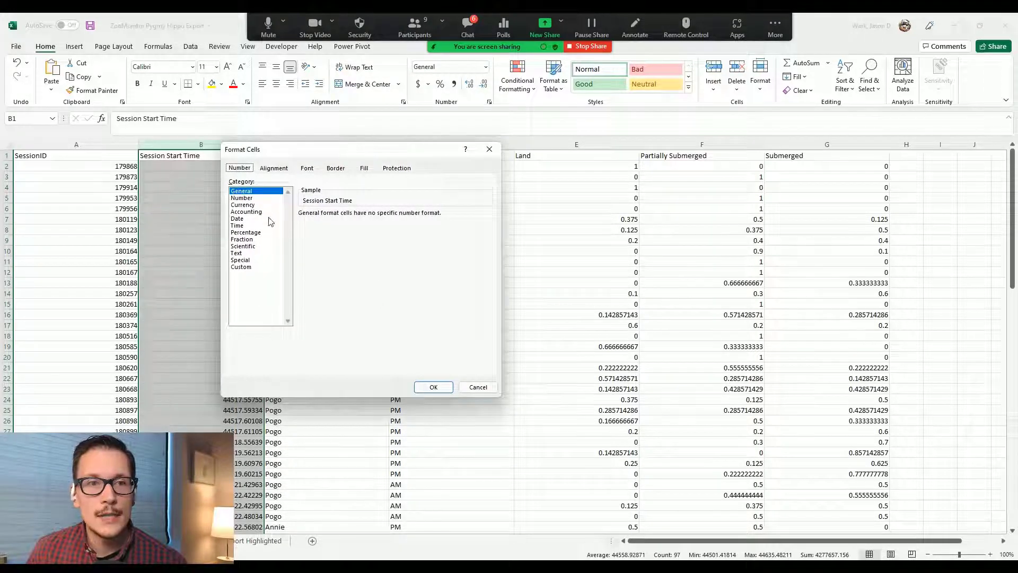
left_click(248, 268)
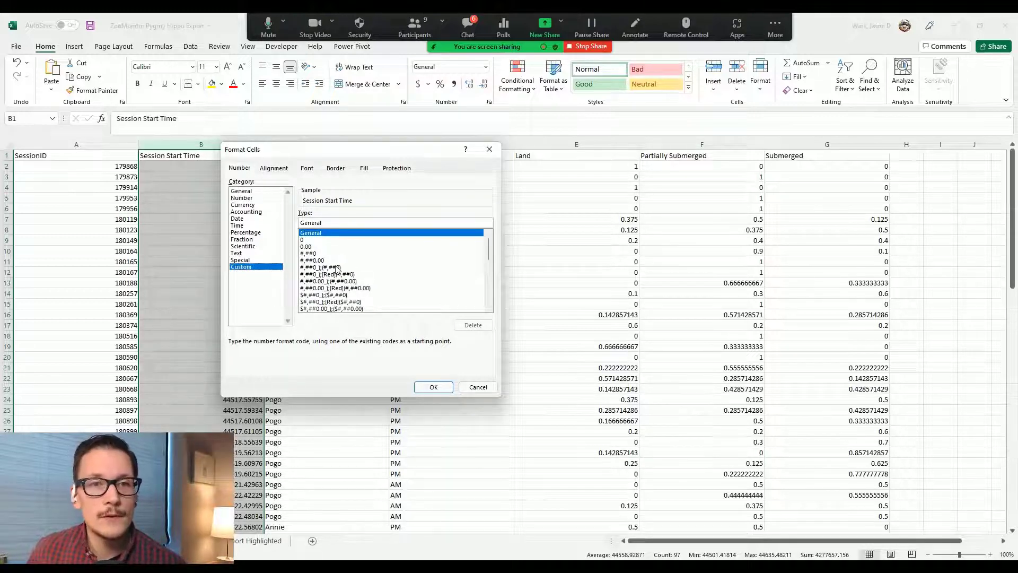
left_click_drag(490, 249, 491, 289)
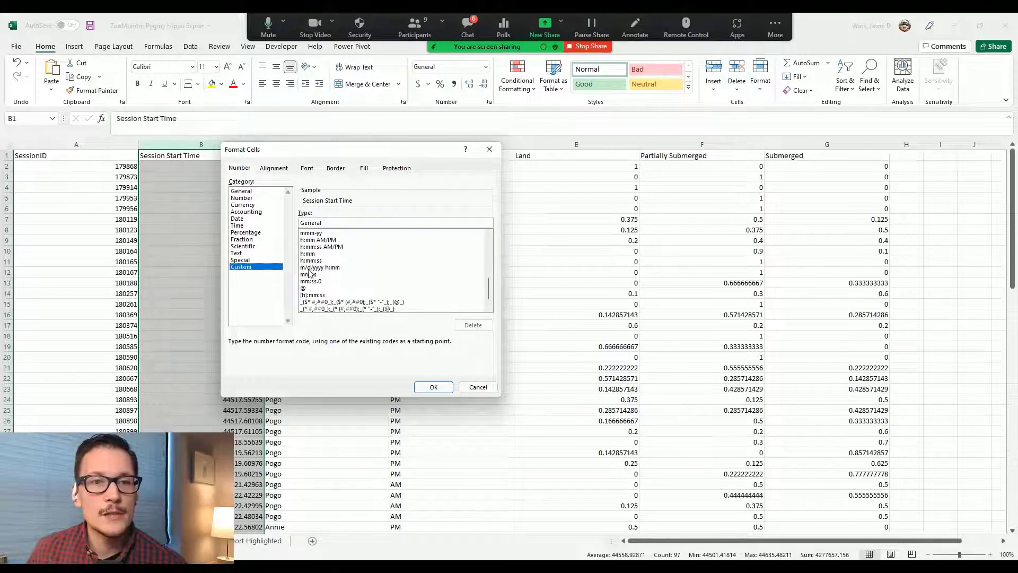
left_click(338, 268)
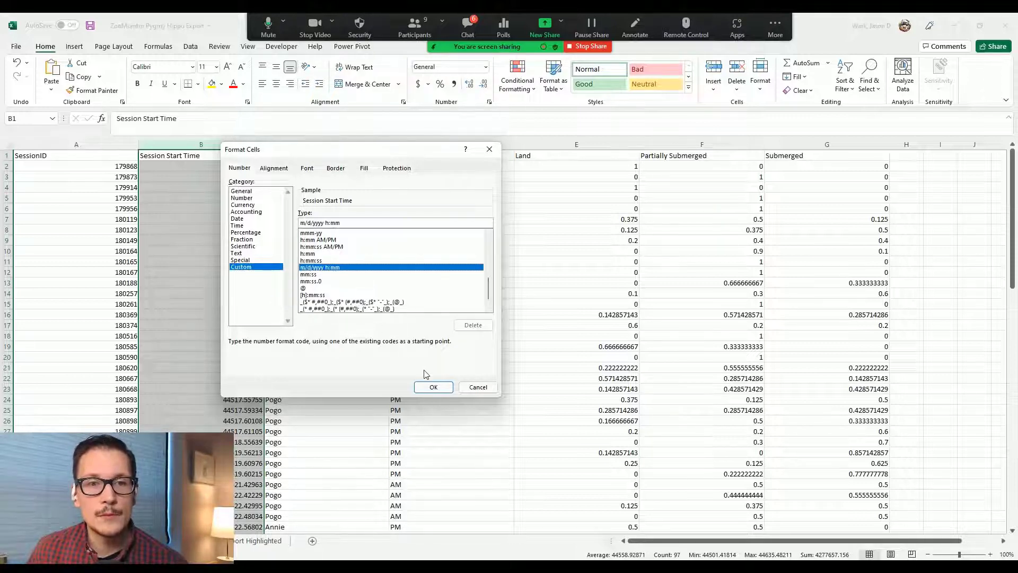
left_click(433, 387)
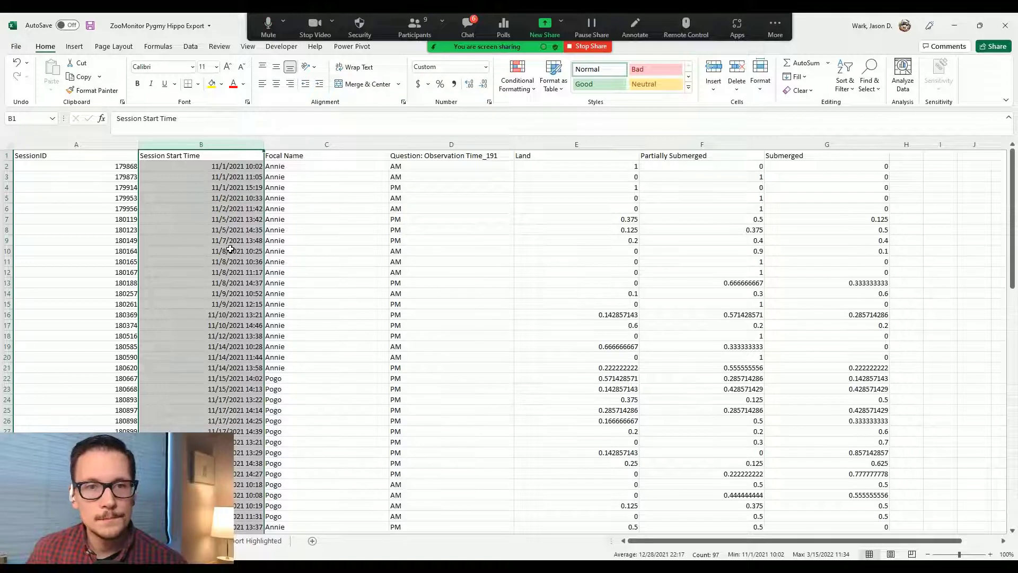
left_click(352, 205)
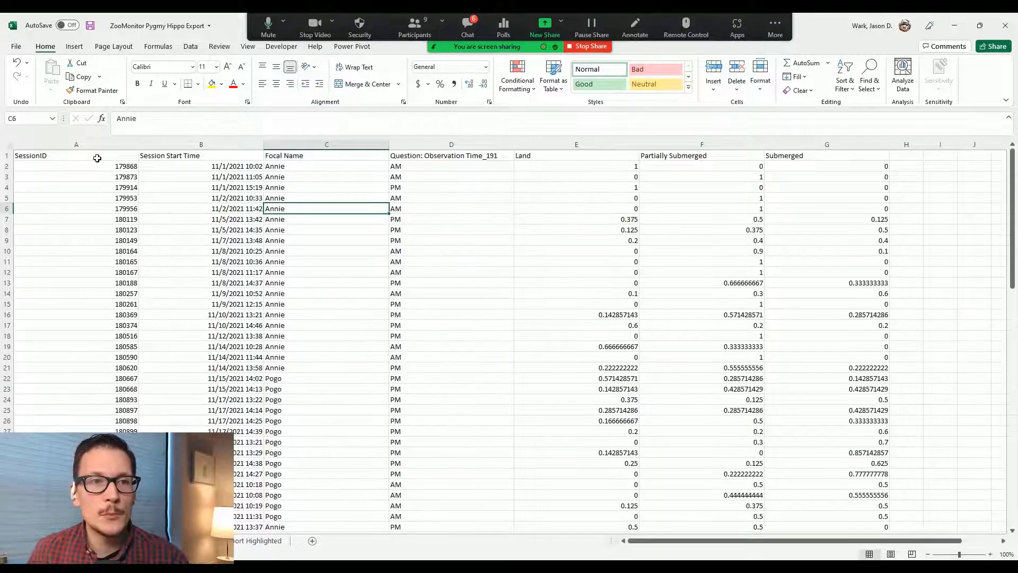
Step: Copy the value table A1:G97, SessionID through Submerged
left_click_drag(97, 155, 843, 163)
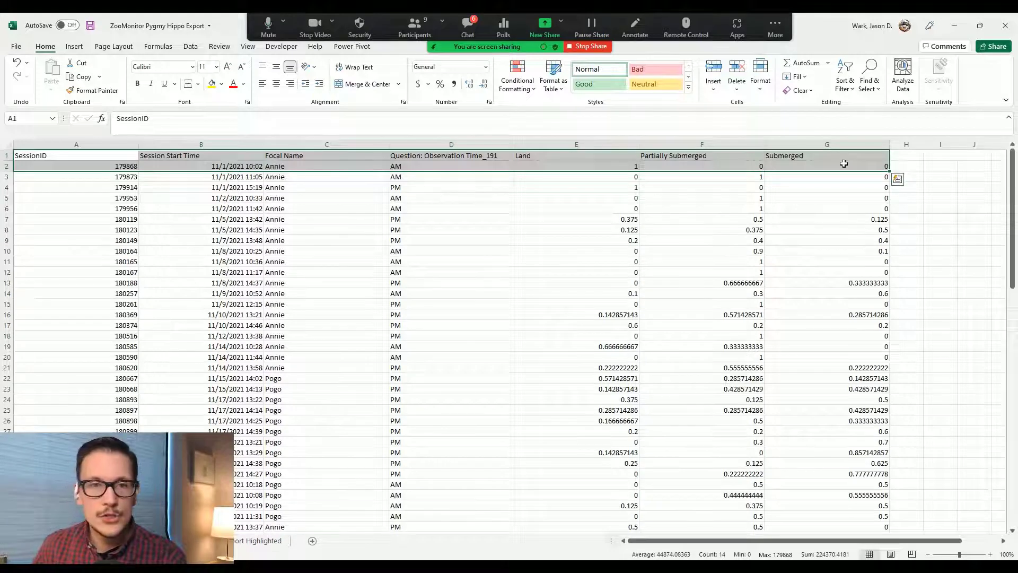
key("ctrl+shift+Down")
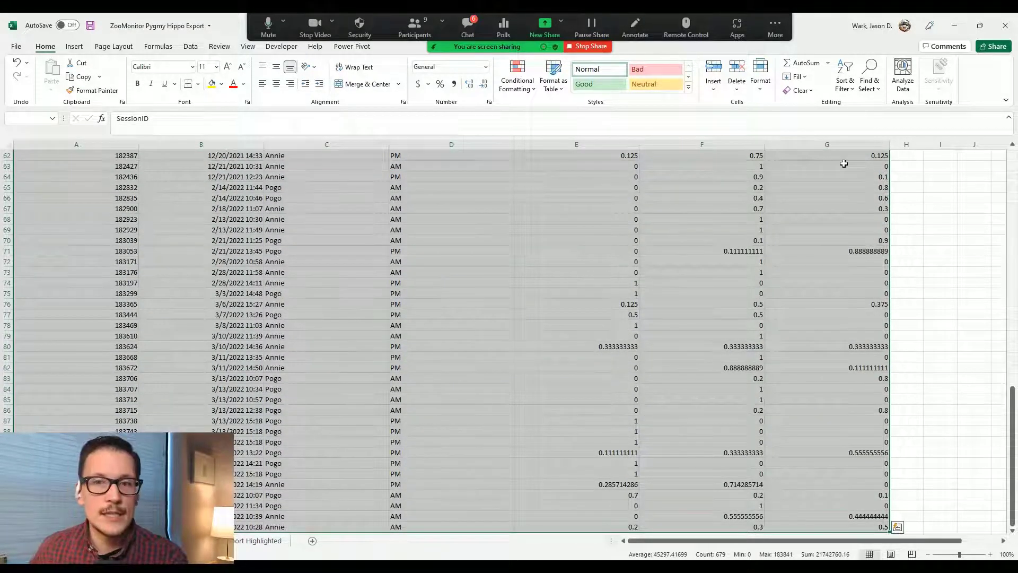
key("ctrl+c")
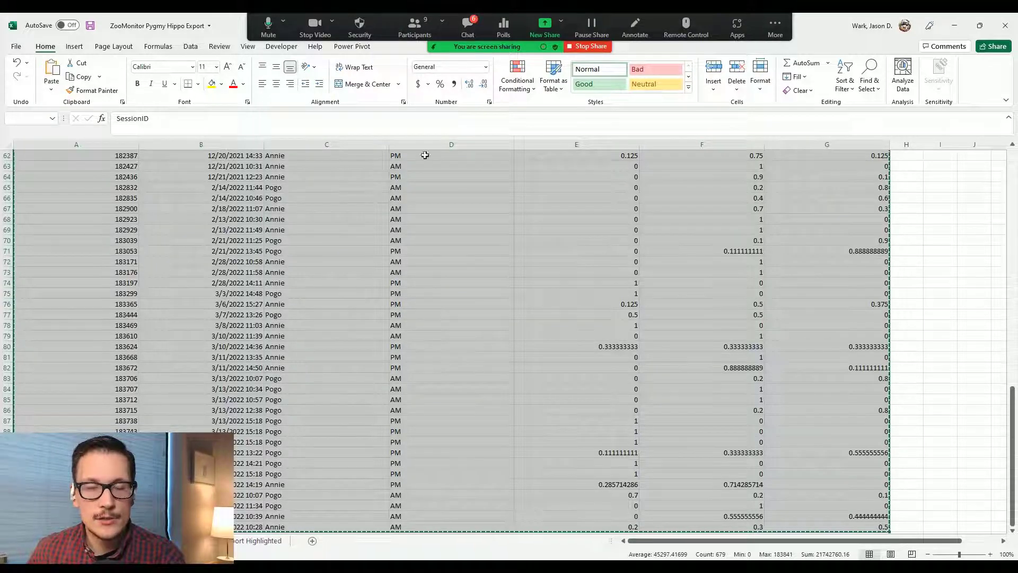
scroll(398, 373, "down", 1)
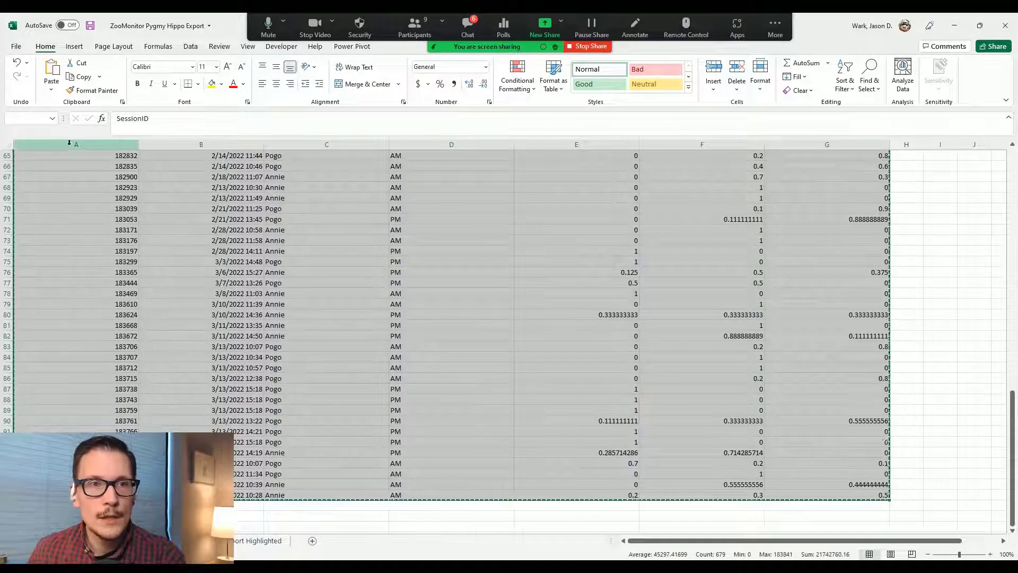
left_click(73, 47)
Step: Insert a PivotTable from the value table on a new worksheet
left_click(25, 71)
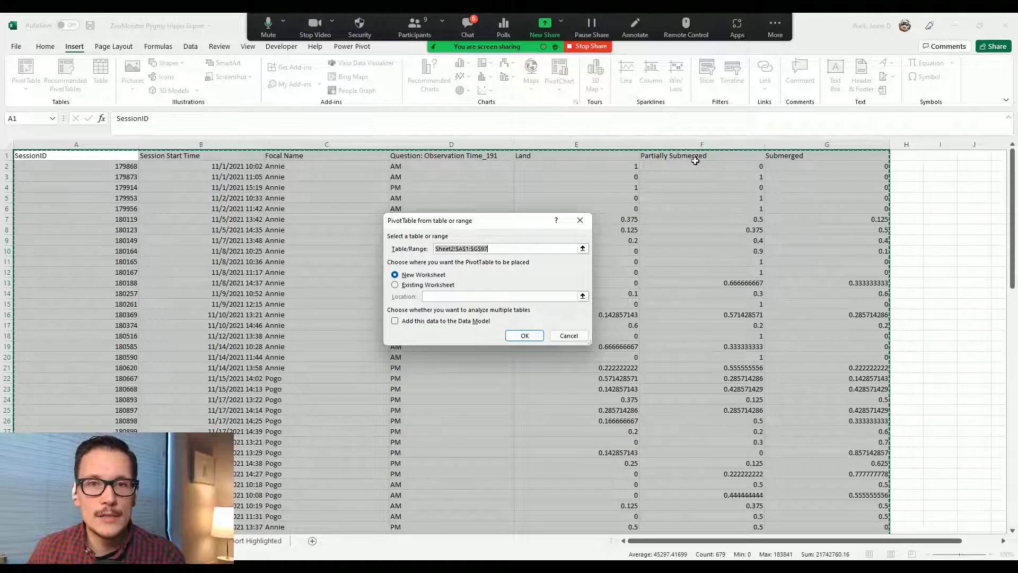
left_click(529, 337)
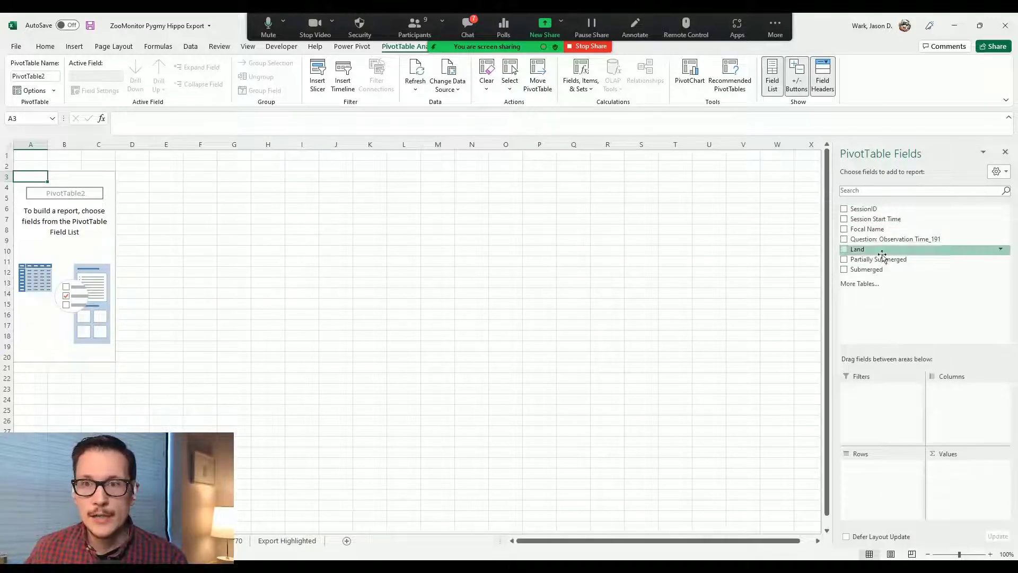
Step: Put Focal Name and Question: Observation Time_191 in Rows and Sum of Land in Values
left_click_drag(870, 208, 882, 477)
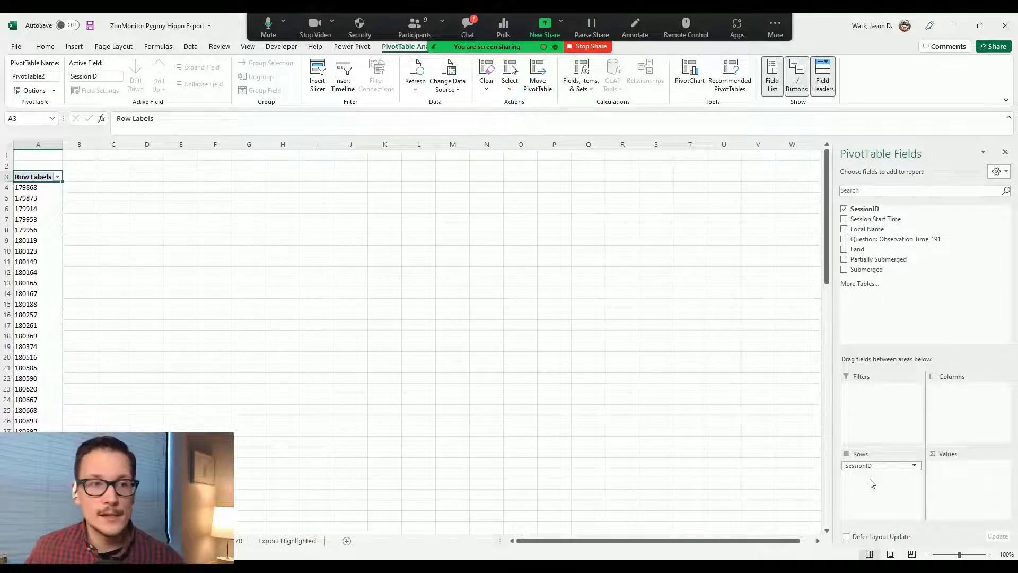
left_click_drag(873, 467, 913, 315)
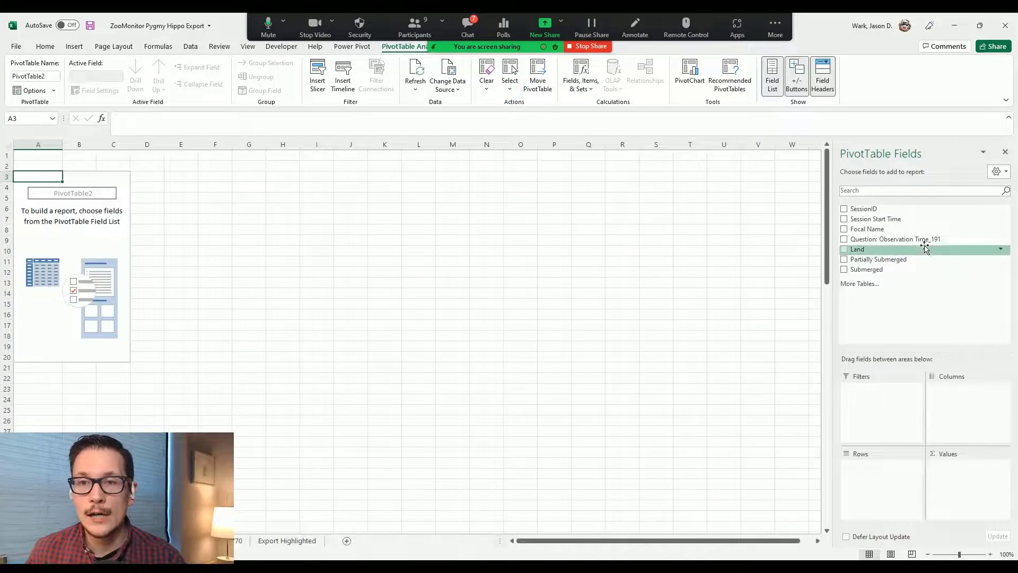
left_click_drag(867, 229, 883, 466)
left_click_drag(887, 243, 878, 492)
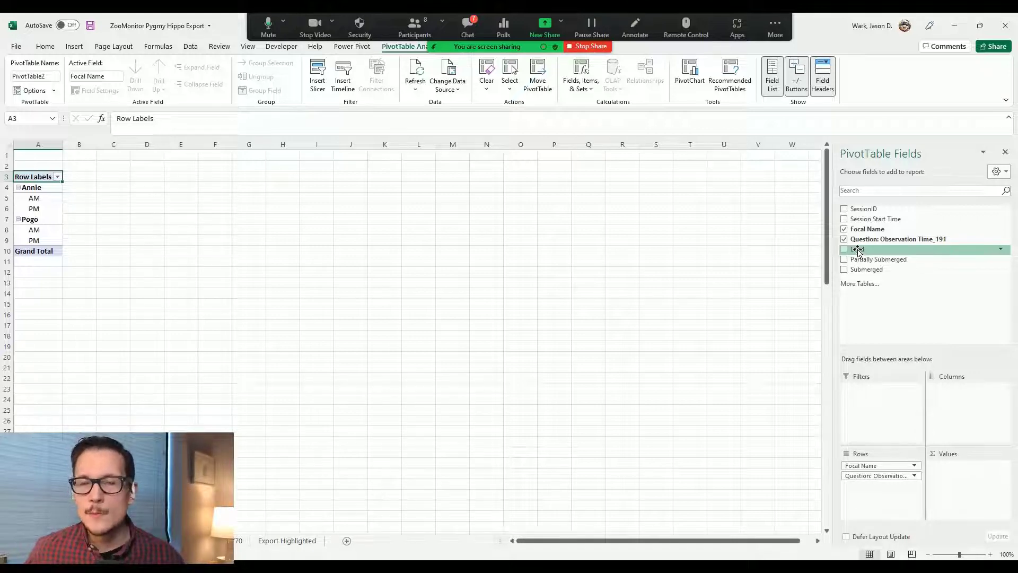
left_click_drag(858, 251, 955, 479)
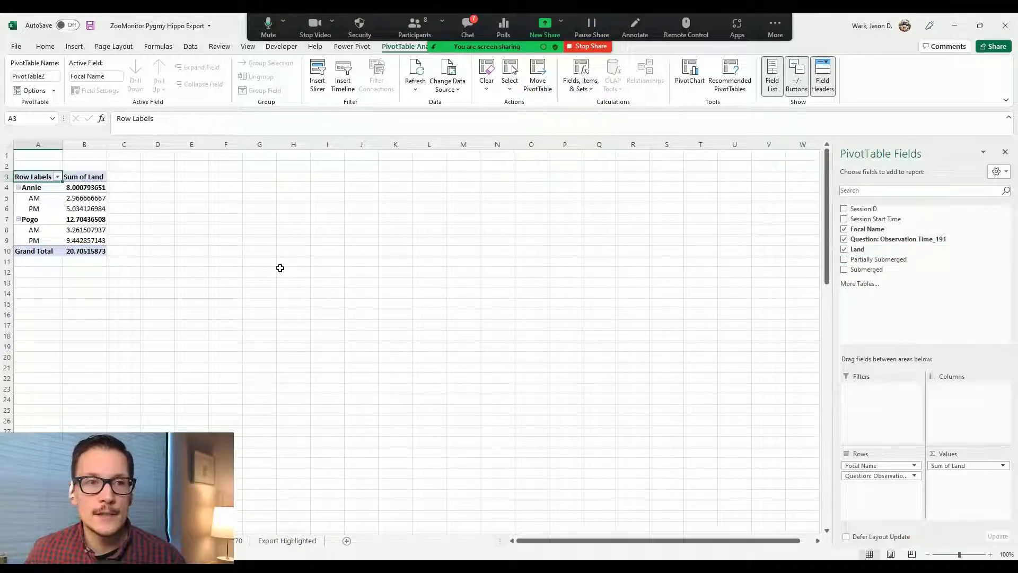
right_click(86, 173)
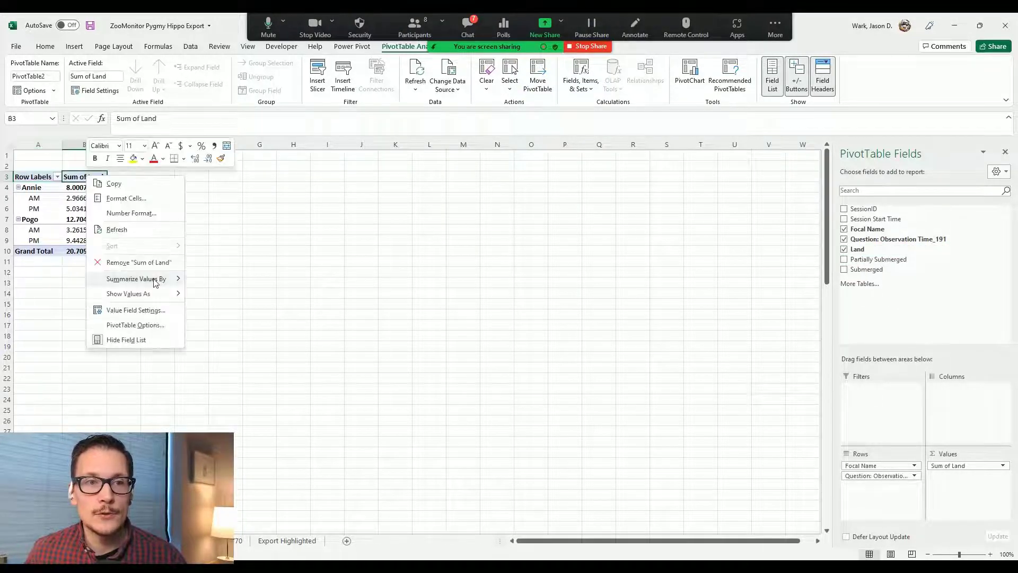
Step: Change Sum of Land to Count of Land, then add Land to Values again as a sum
mouse_move(157, 283)
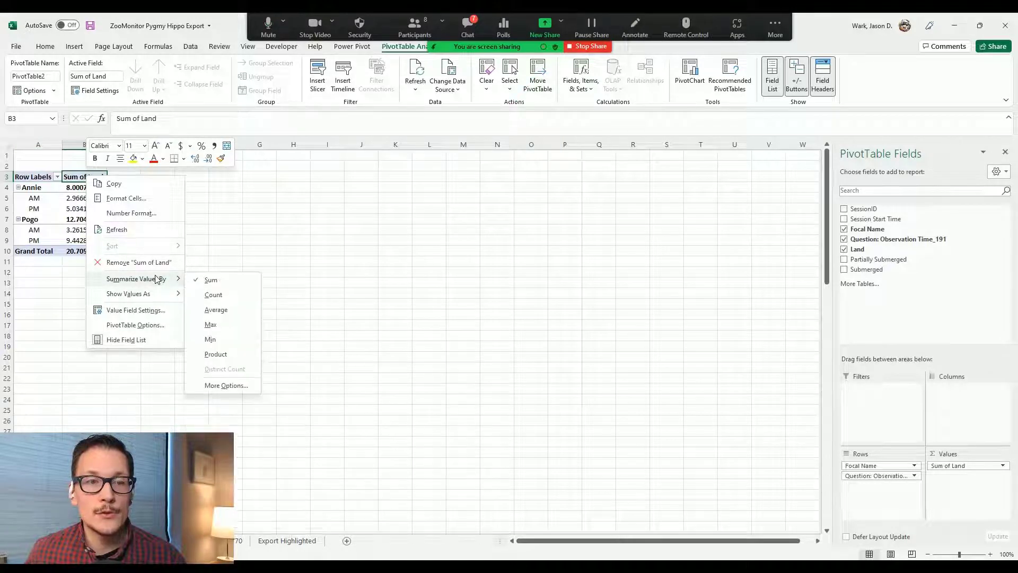
right_click(75, 180)
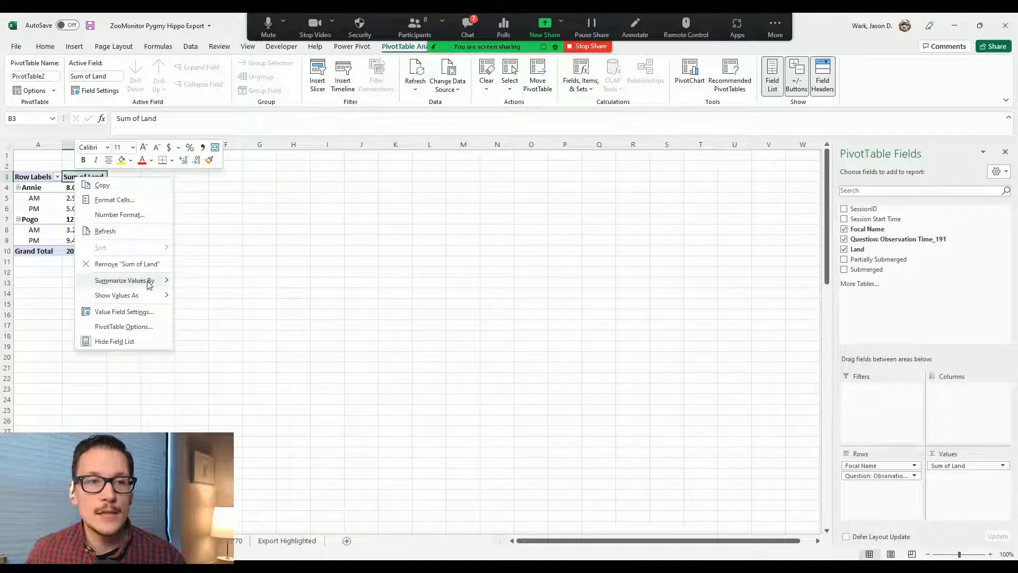
mouse_move(149, 287)
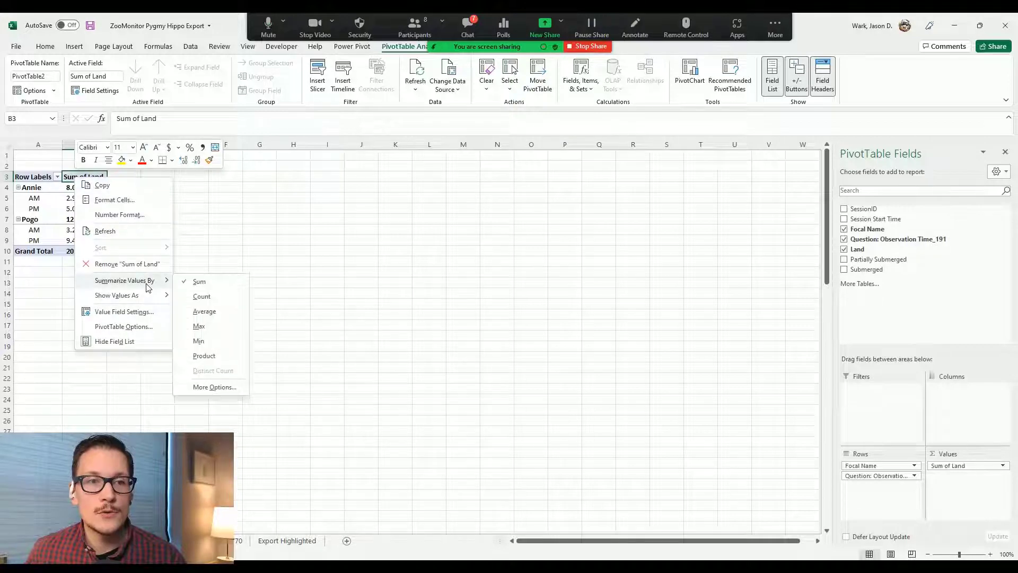
left_click(202, 297)
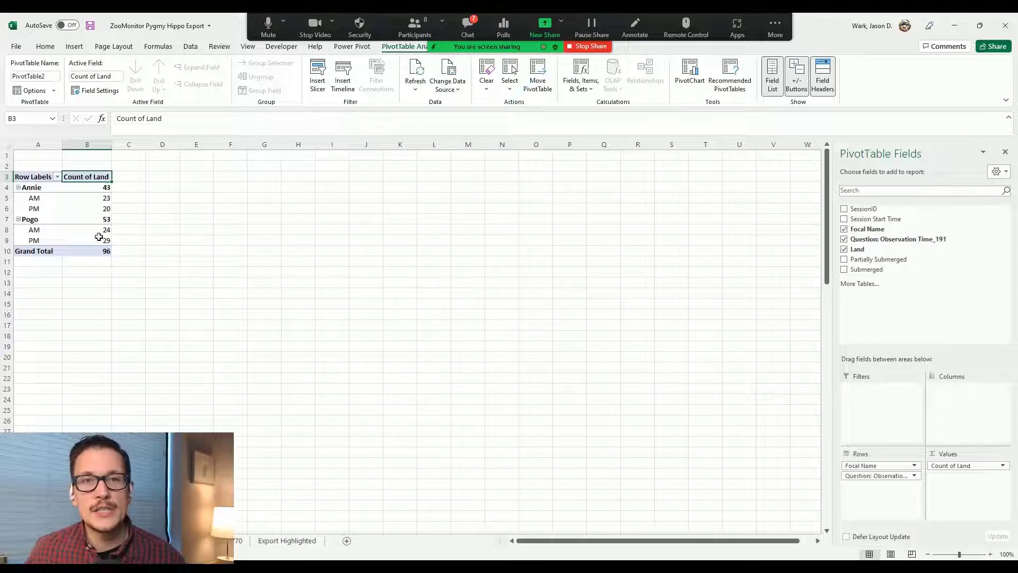
mouse_move(79, 209)
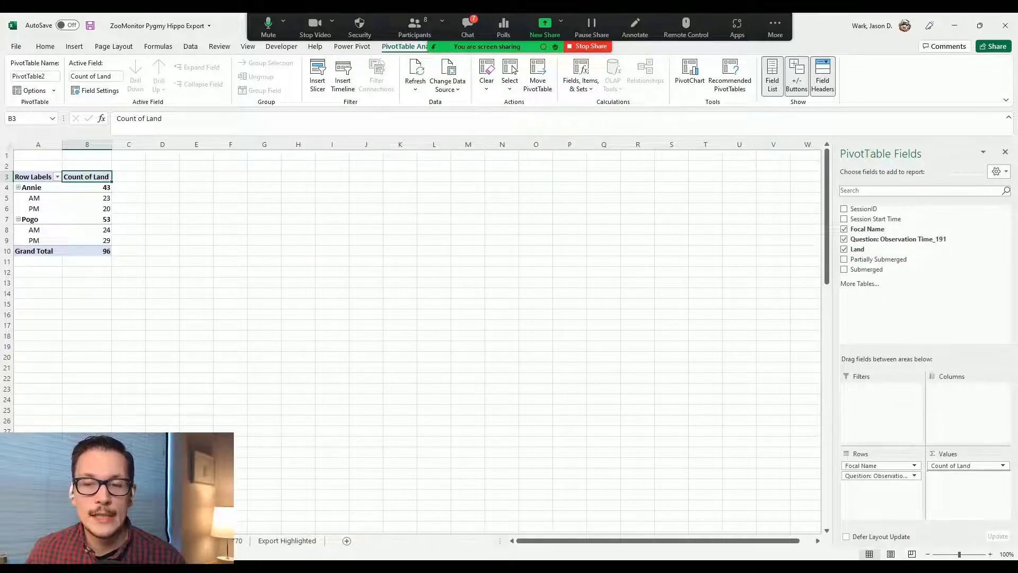
left_click_drag(857, 249, 971, 498)
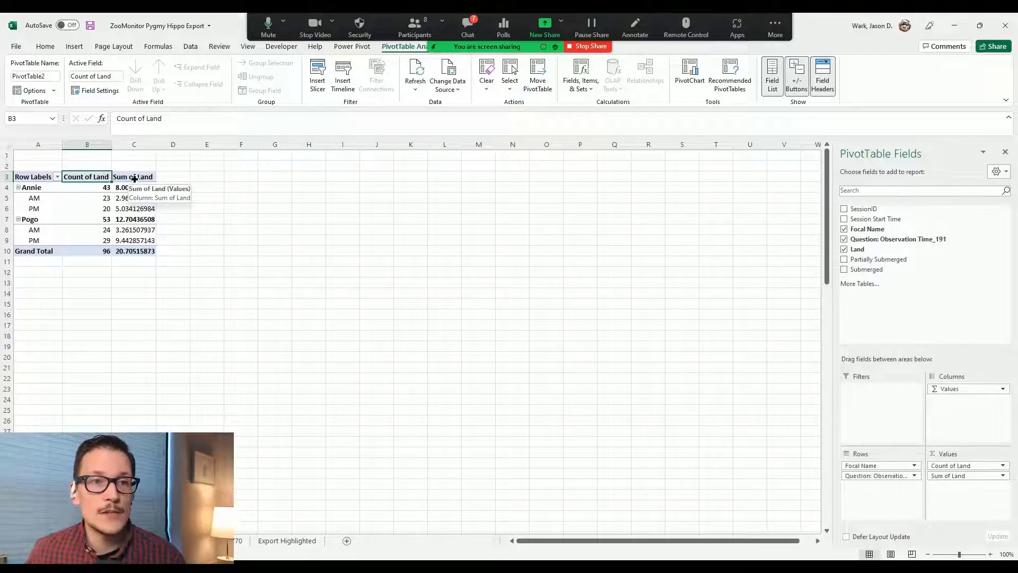
Step: Open the context menu for the Sum of Land column in cell C3
left_click(134, 178)
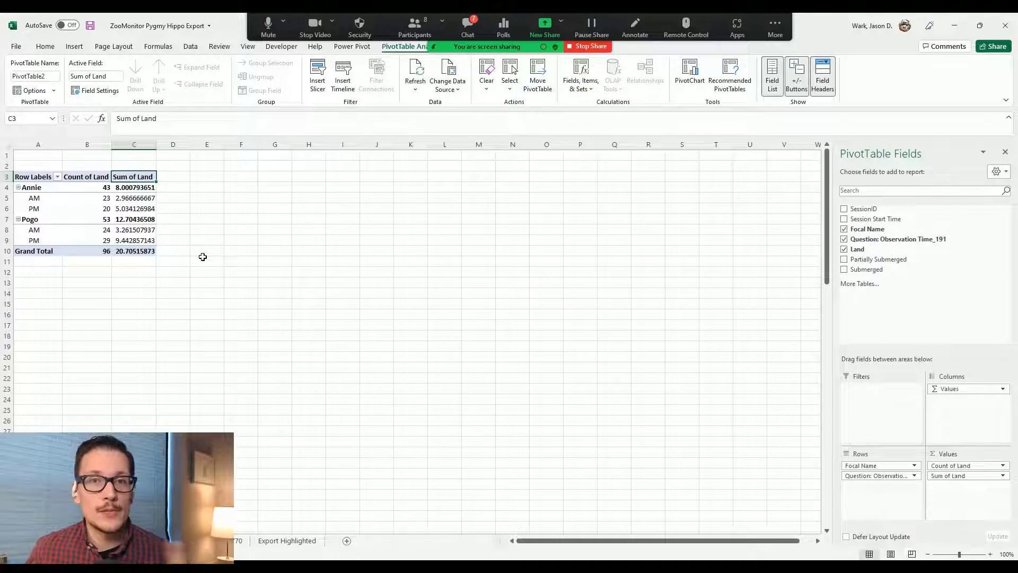
right_click(140, 178)
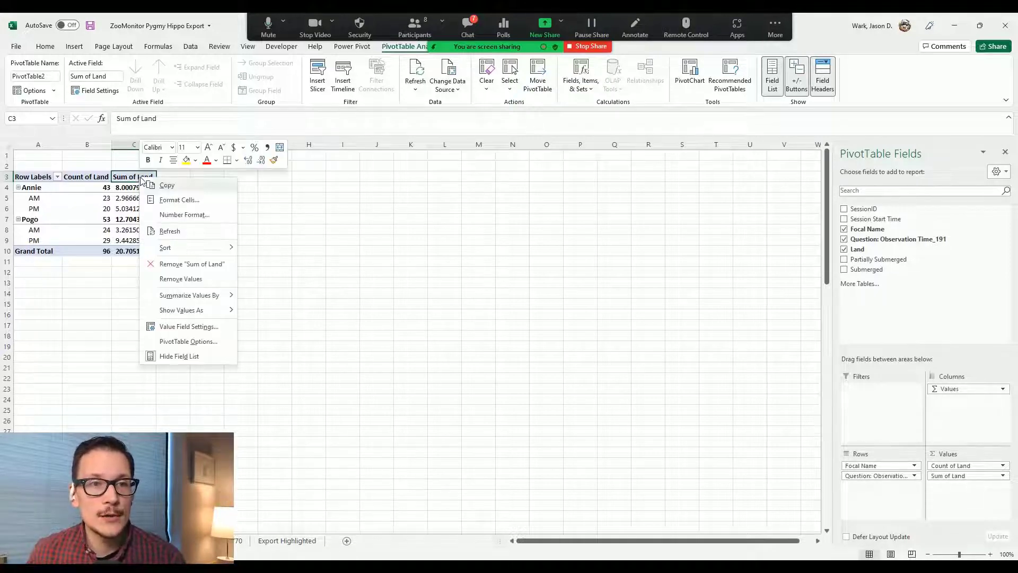
mouse_move(224, 310)
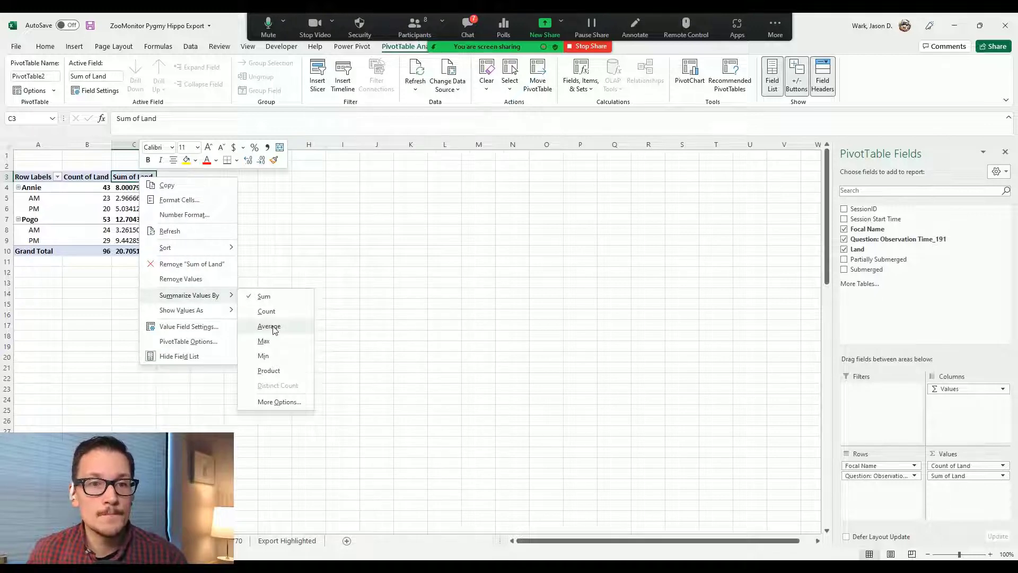
Step: Average the second Land field and add Partially Submerged and Submerged to the pivot values
left_click(273, 328)
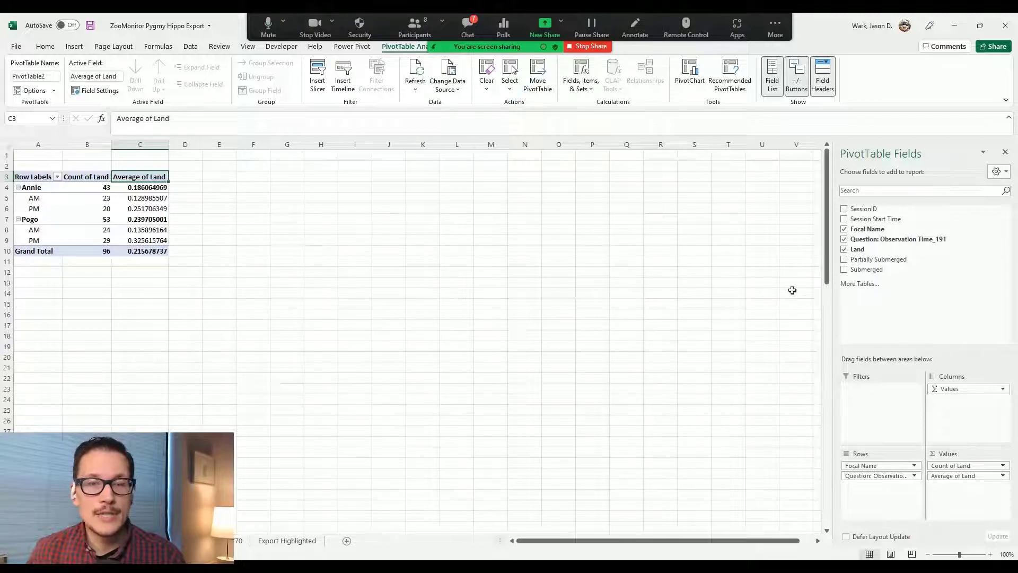
left_click_drag(880, 259, 968, 487)
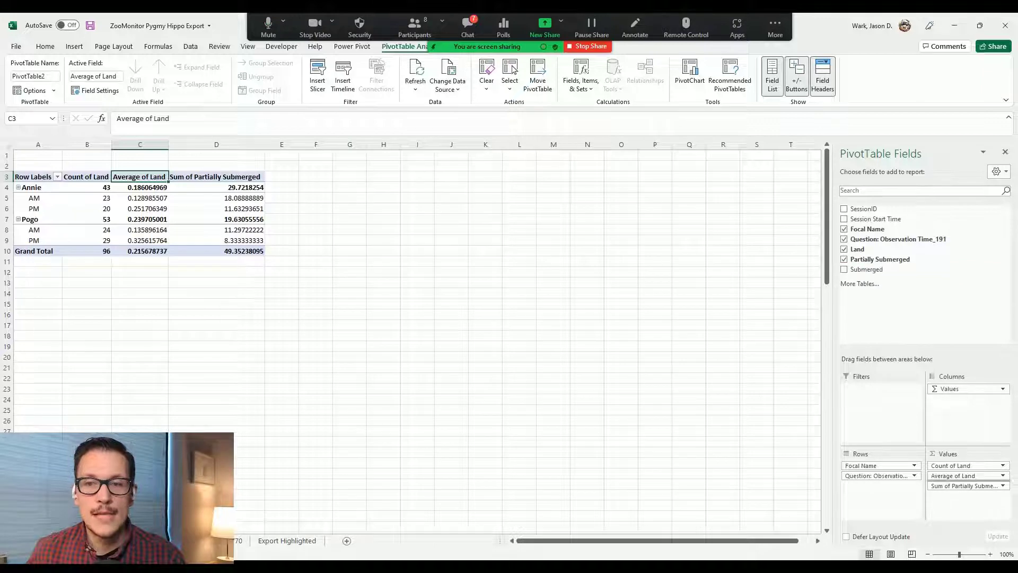
left_click(843, 269)
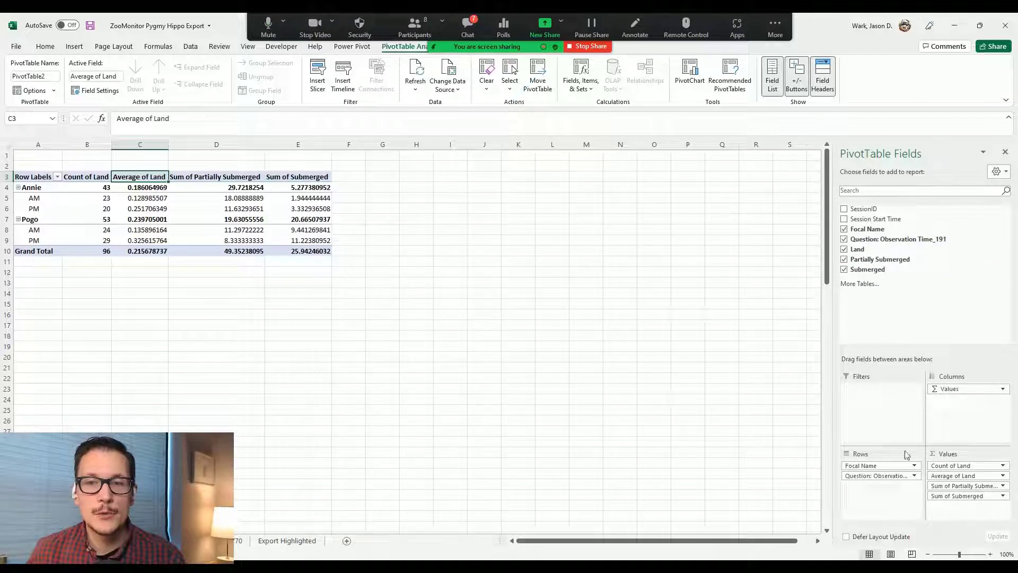
Step: Change Partially Submerged and Submerged from Sum to Average
left_click(237, 178)
right_click(237, 177)
mouse_move(366, 297)
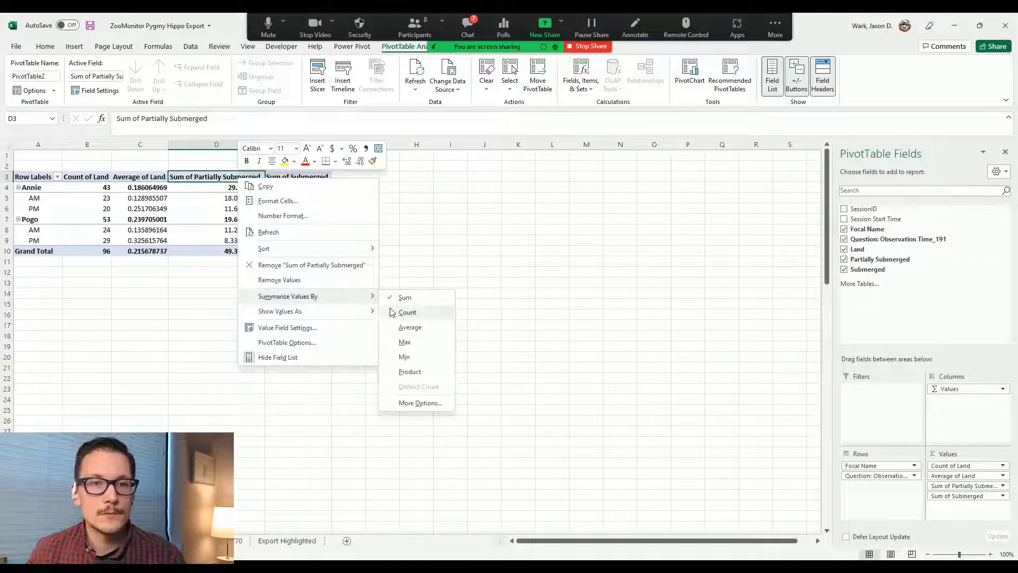
left_click(418, 329)
right_click(313, 179)
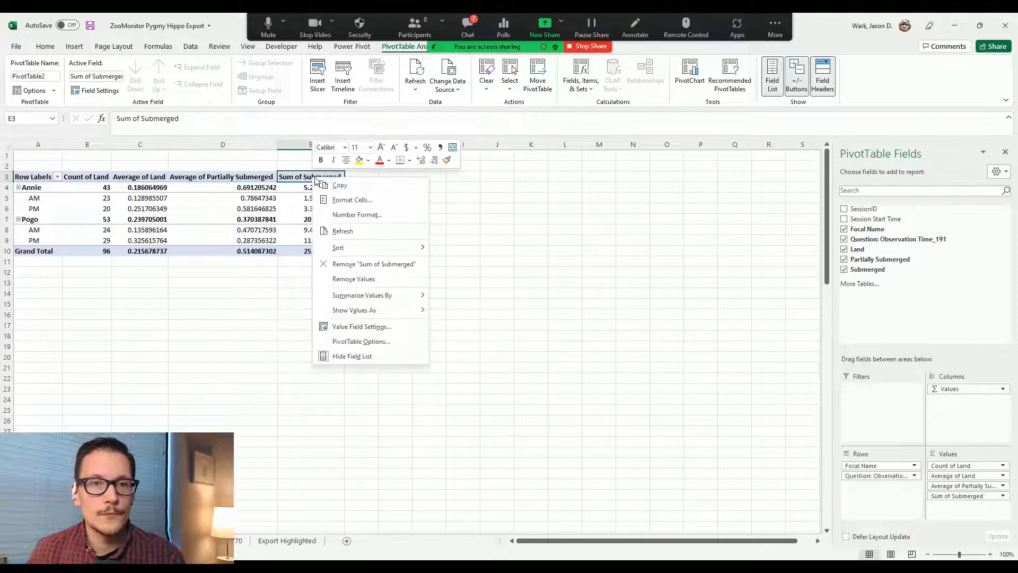
mouse_move(417, 296)
left_click(468, 324)
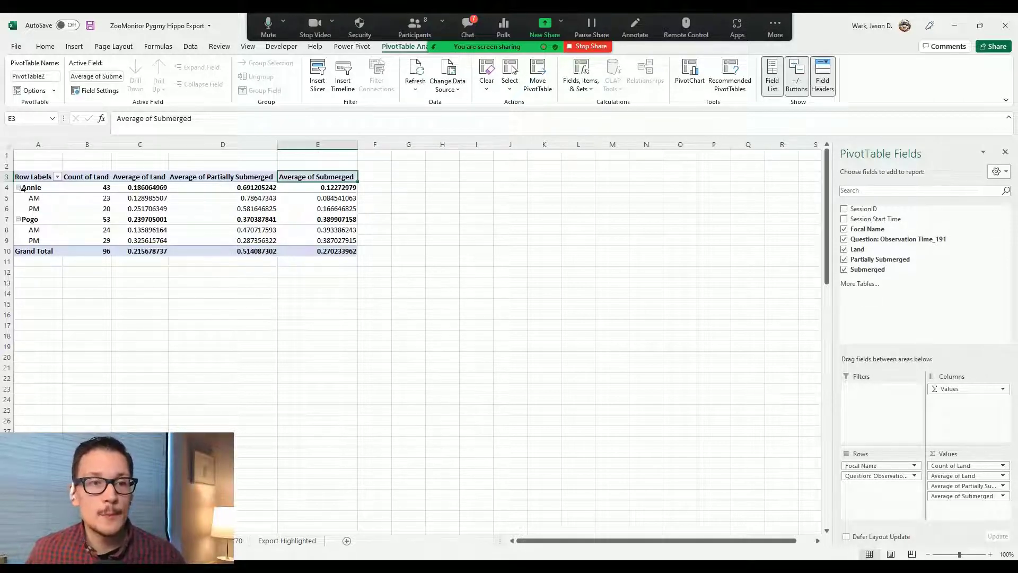
mouse_move(122, 222)
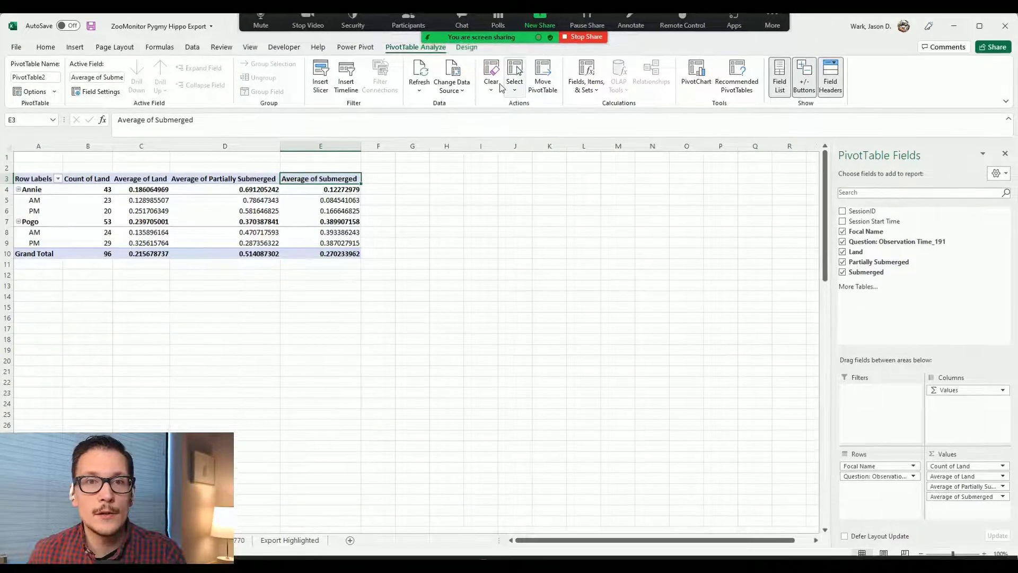
Step: Turn off subtotals and switch the PivotTable to Tabular Form report layout
left_click(469, 48)
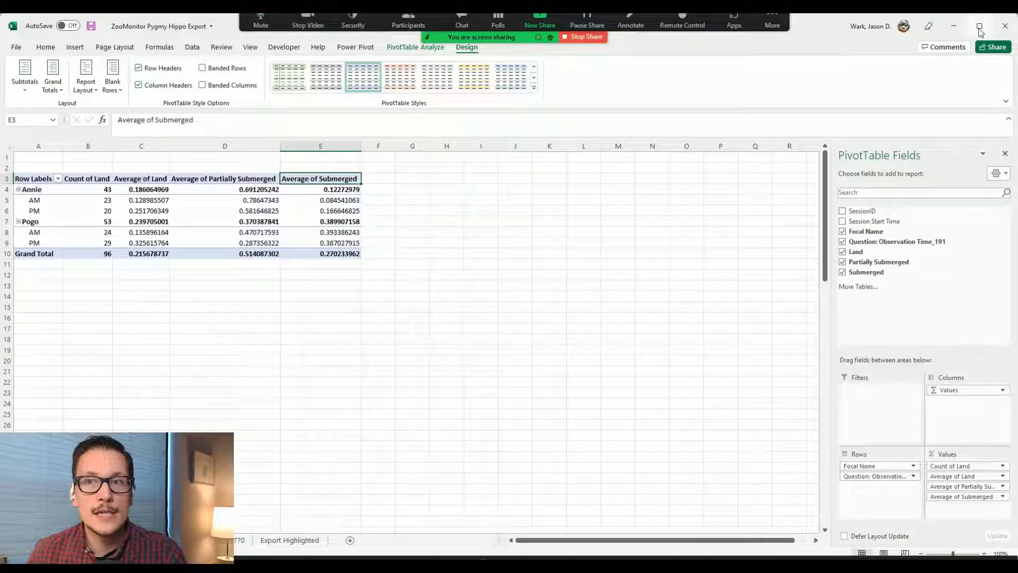
left_click(23, 94)
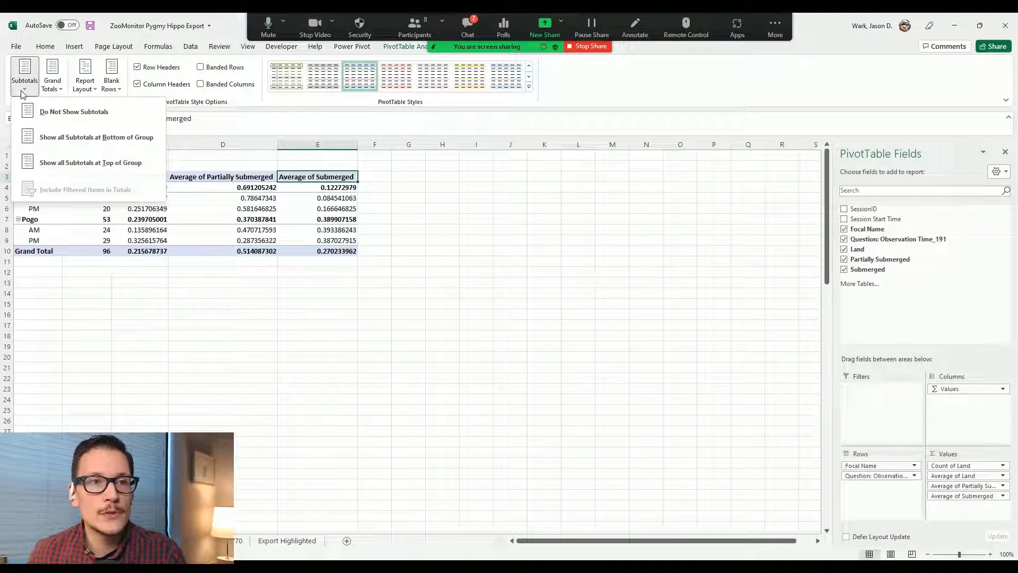
left_click(53, 115)
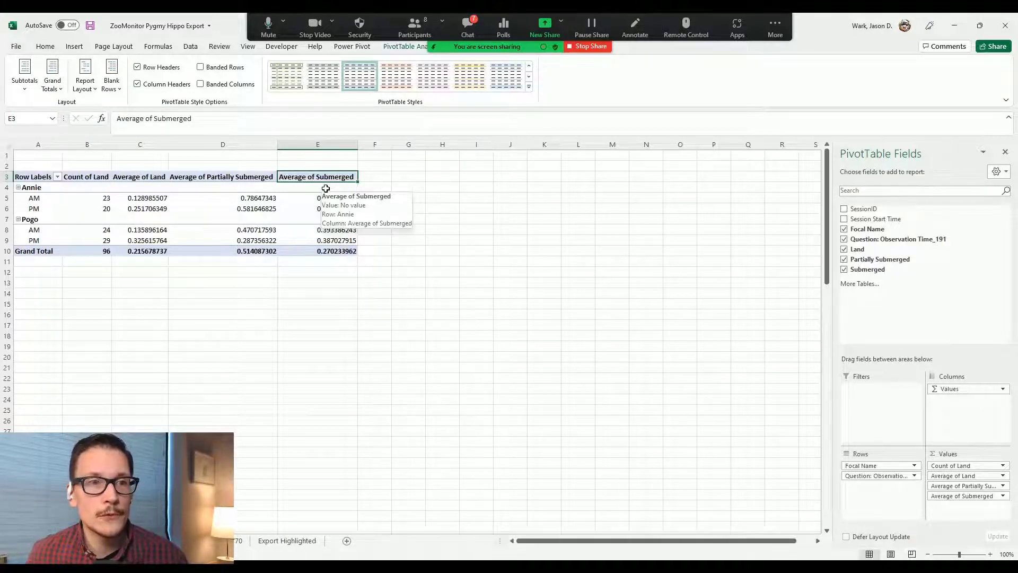
left_click(85, 74)
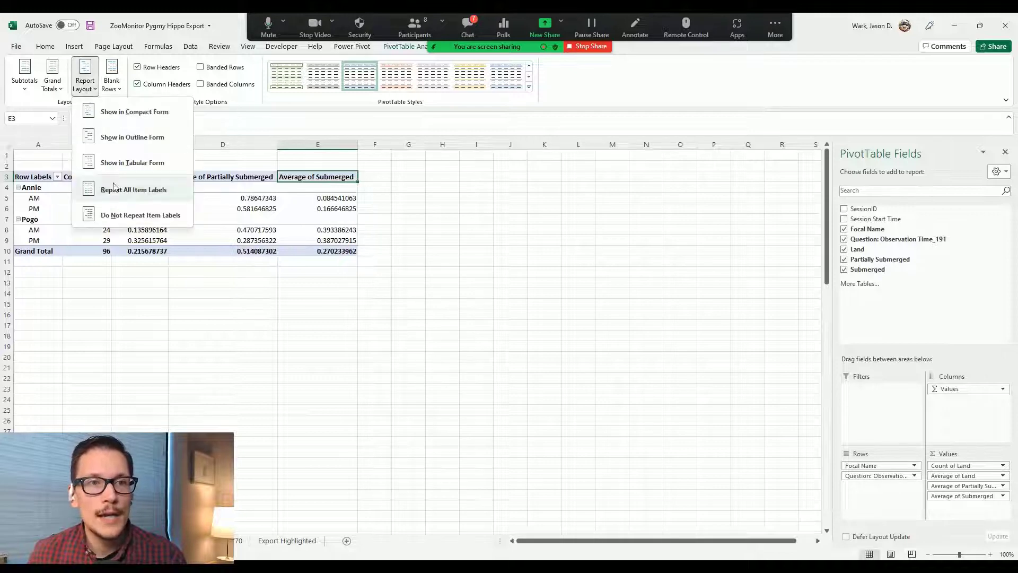
left_click(114, 166)
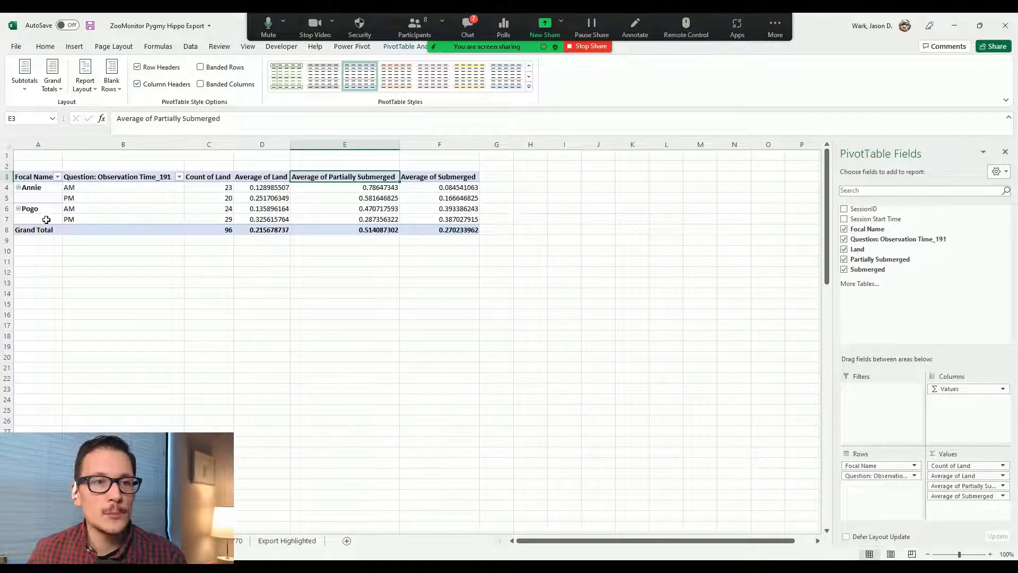
Step: Set Report Layout to Repeat All Item Labels so Annie and Pogo label every row
left_click(85, 84)
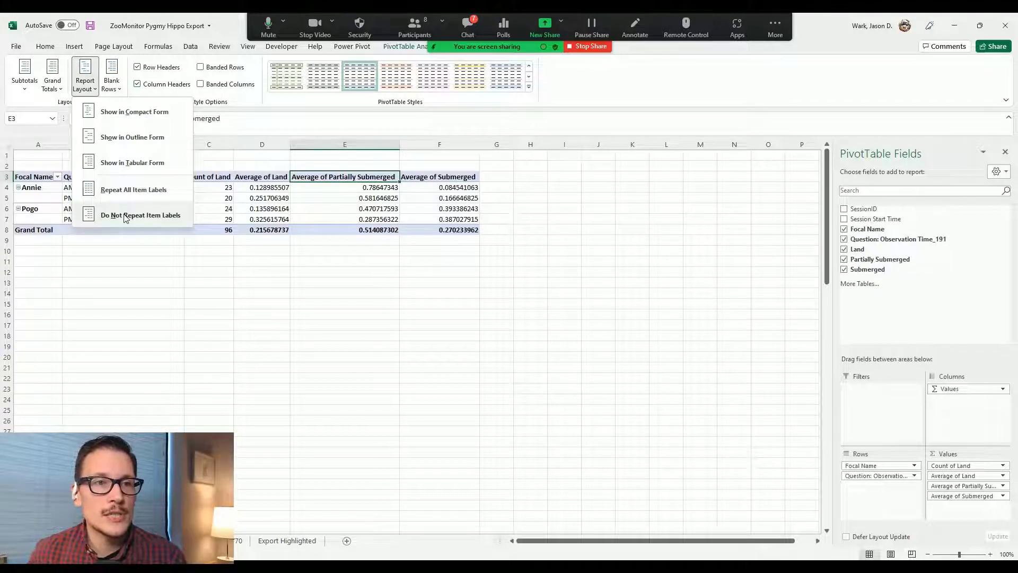
left_click(152, 195)
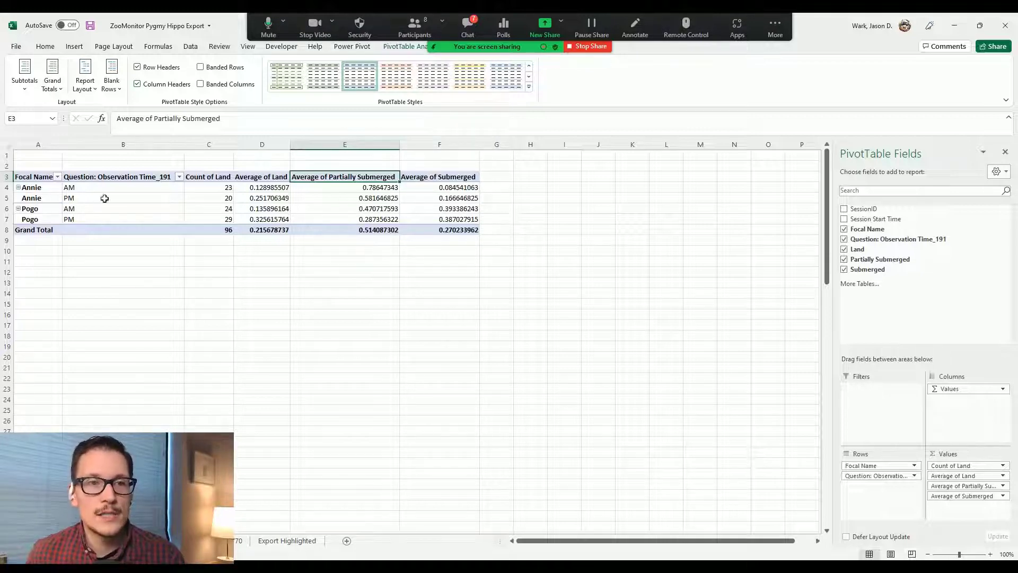
left_click(199, 271)
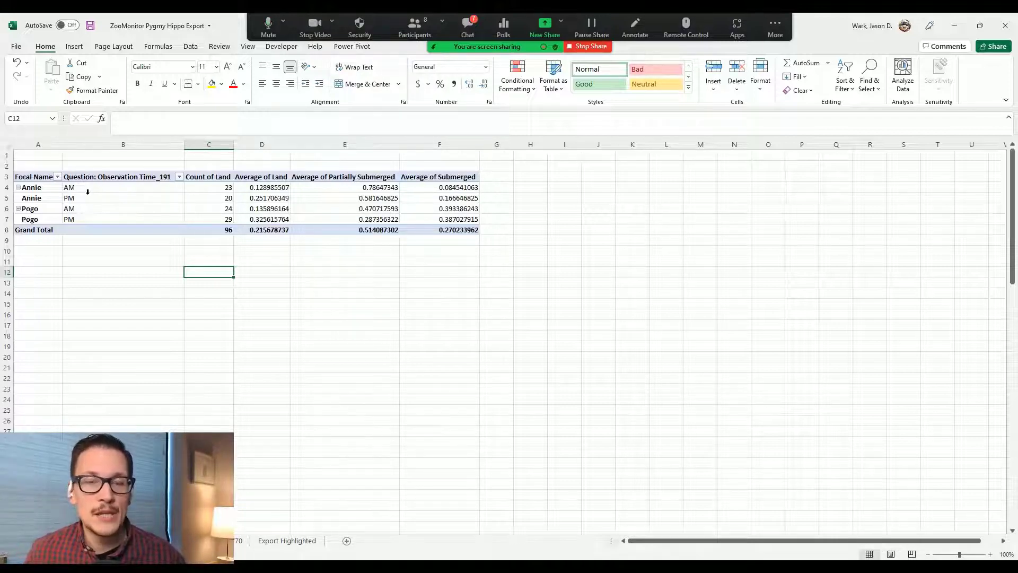
left_click(263, 188)
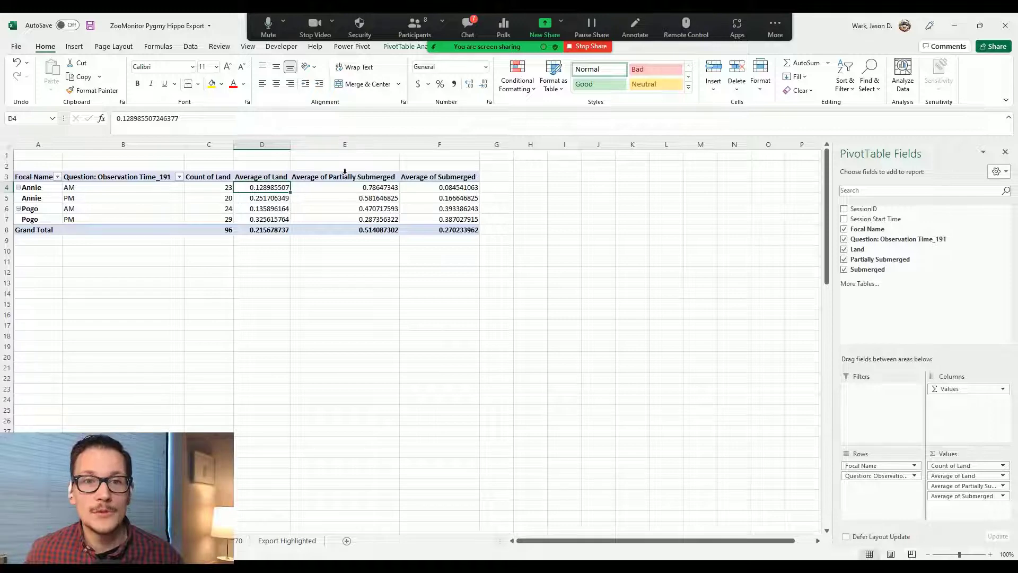
mouse_move(278, 188)
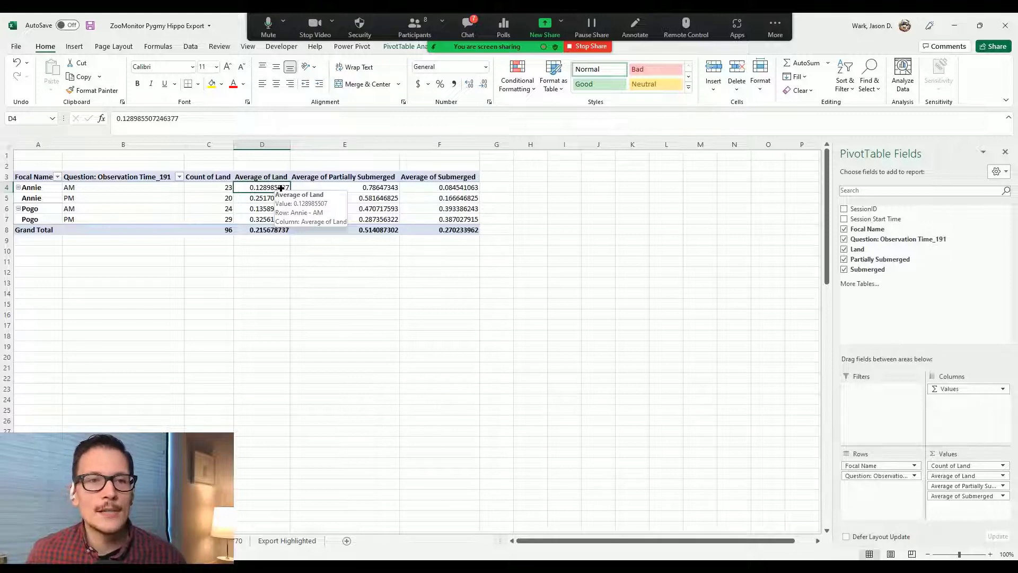
left_click_drag(278, 188, 444, 189)
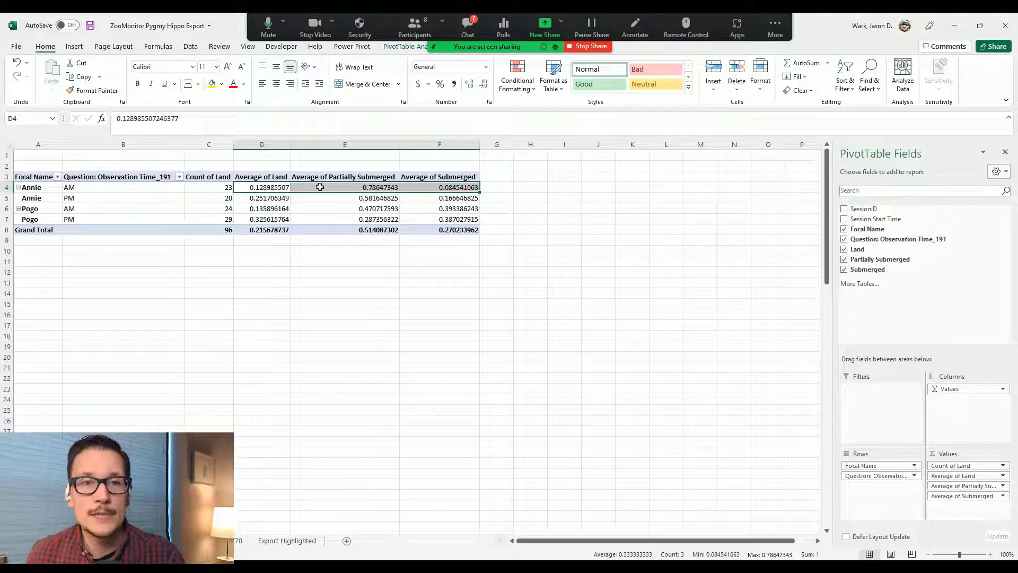
left_click_drag(273, 197, 451, 222)
left_click_drag(275, 187, 442, 224)
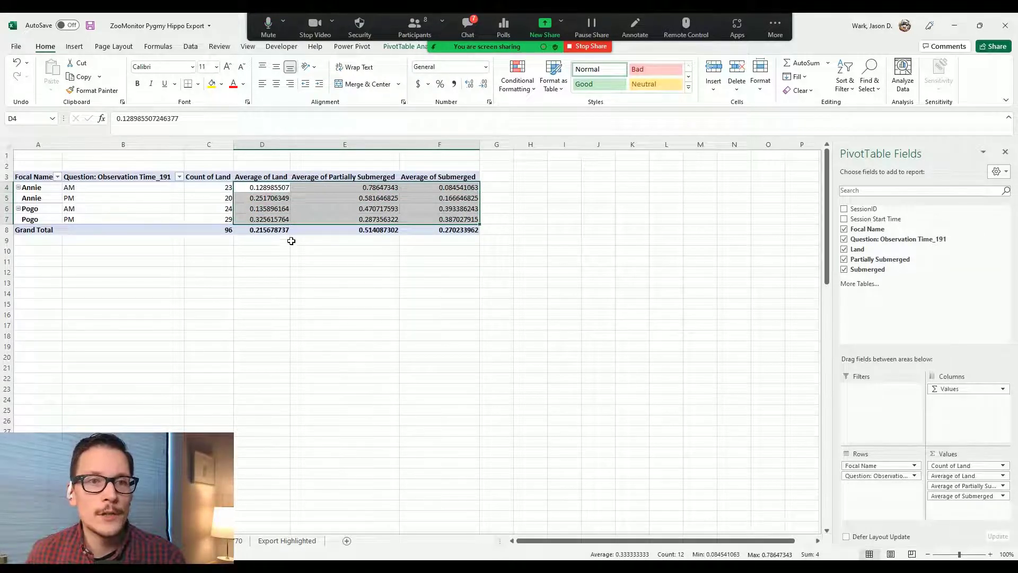
left_click(279, 187)
left_click_drag(281, 188, 457, 188)
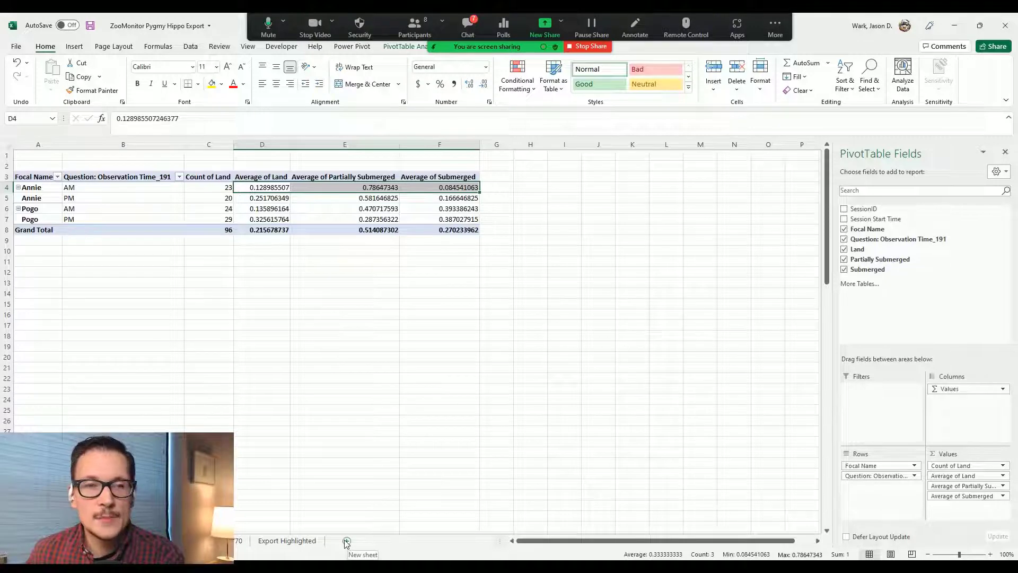
Step: Copy pivot rows A3:F7 and paste them as values into A1 of a new sheet
left_click_drag(46, 178, 469, 214)
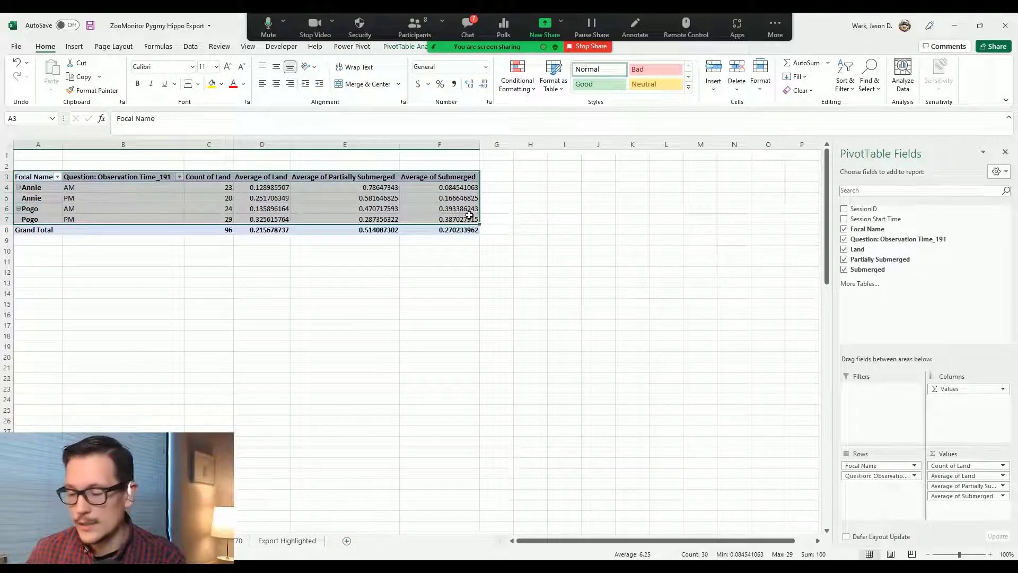
key("ctrl+c")
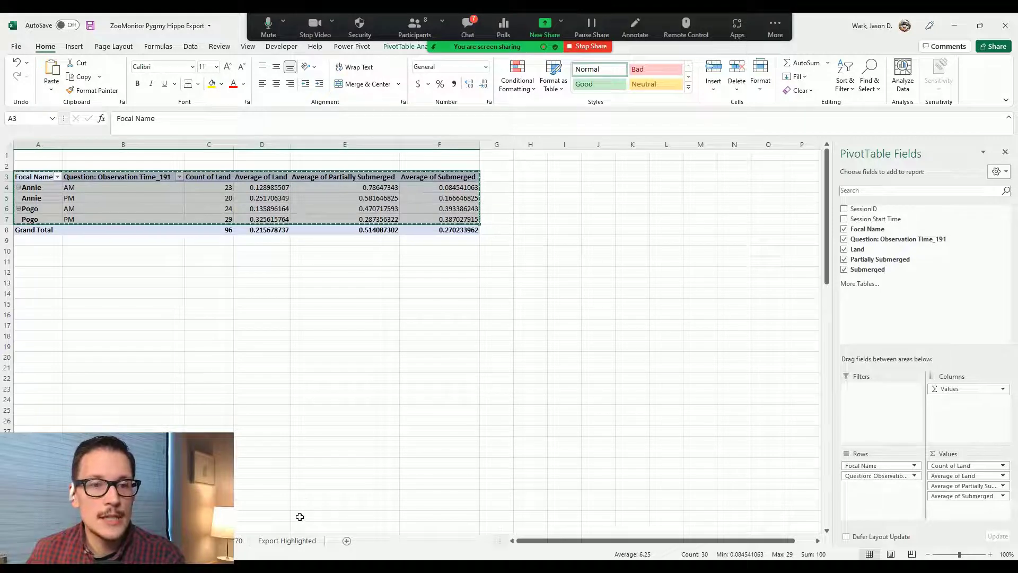
left_click(346, 541)
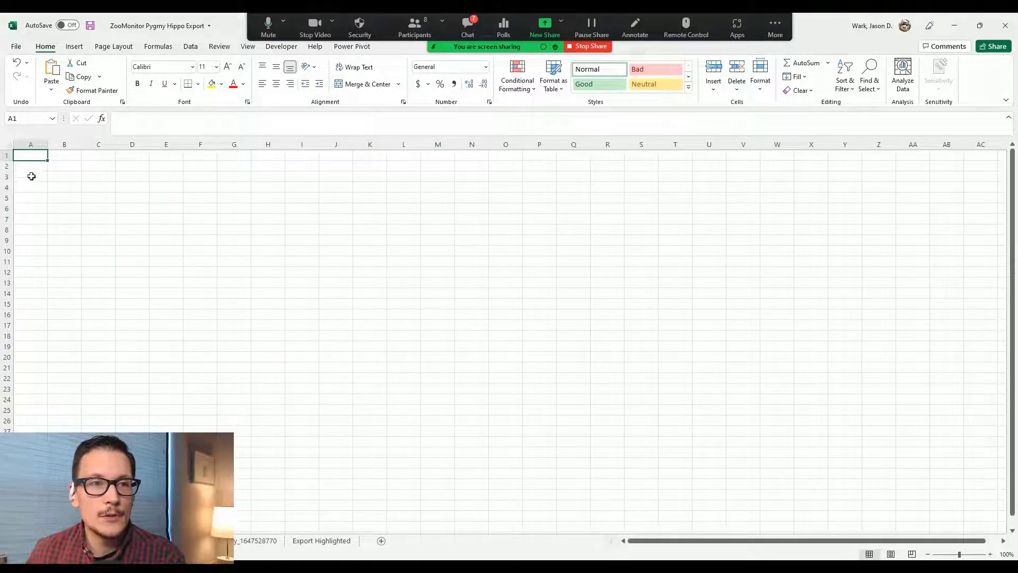
right_click(37, 155)
left_click(75, 206)
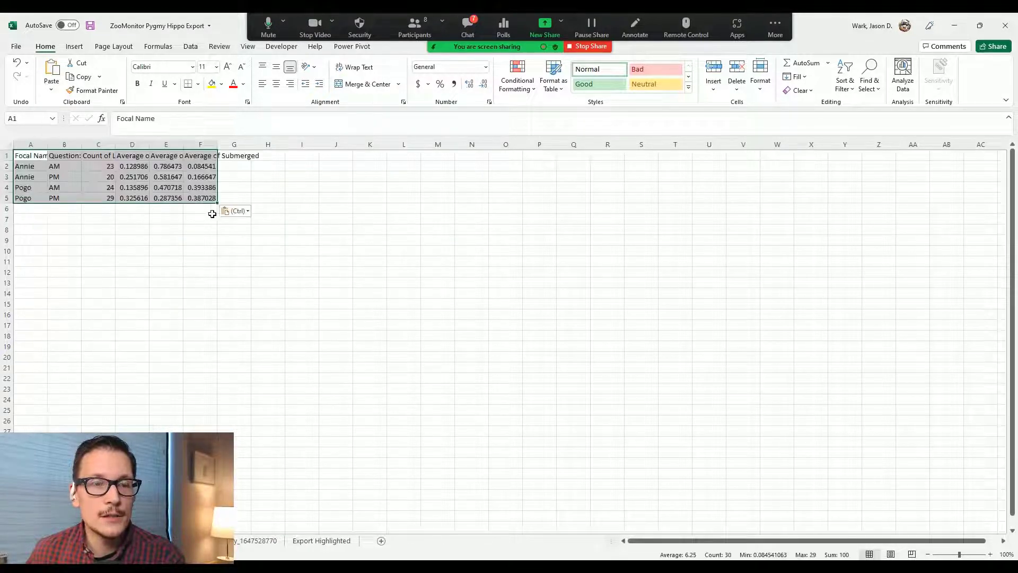
Step: Resize columns A through F so the pasted values display fully
left_click_drag(217, 144, 264, 143)
left_click(343, 273)
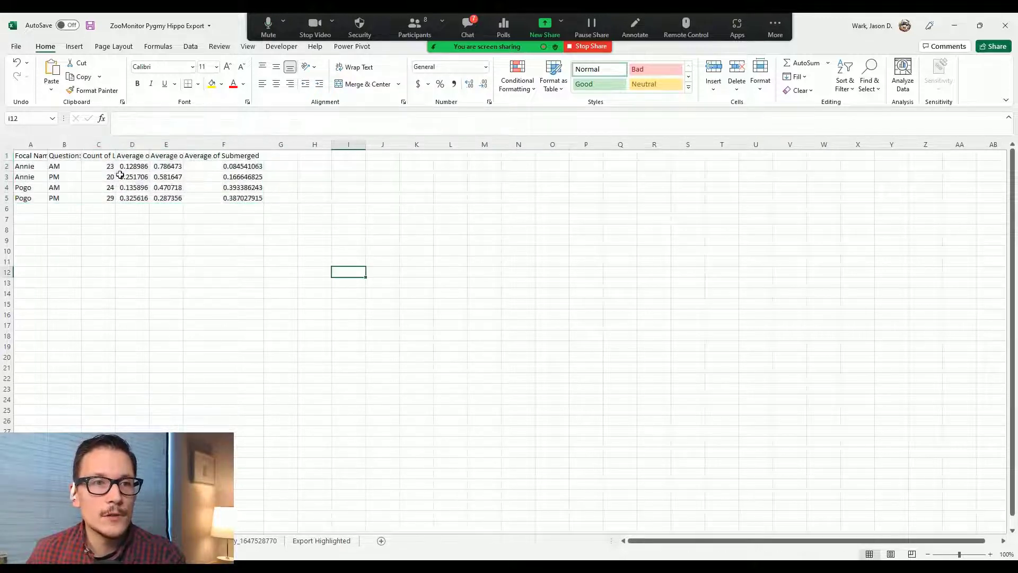
left_click_drag(33, 144, 299, 145)
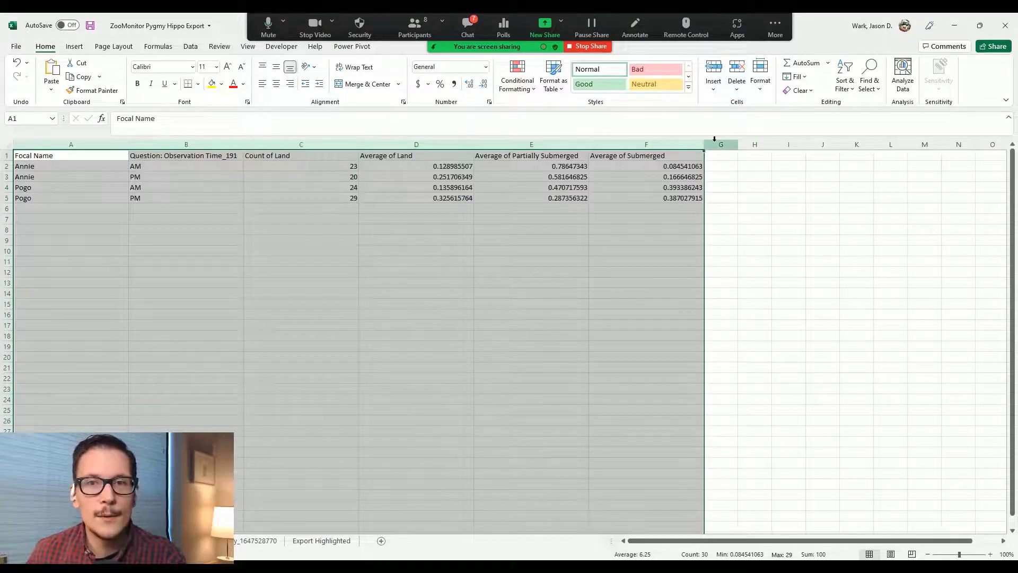
left_click_drag(704, 144, 670, 145)
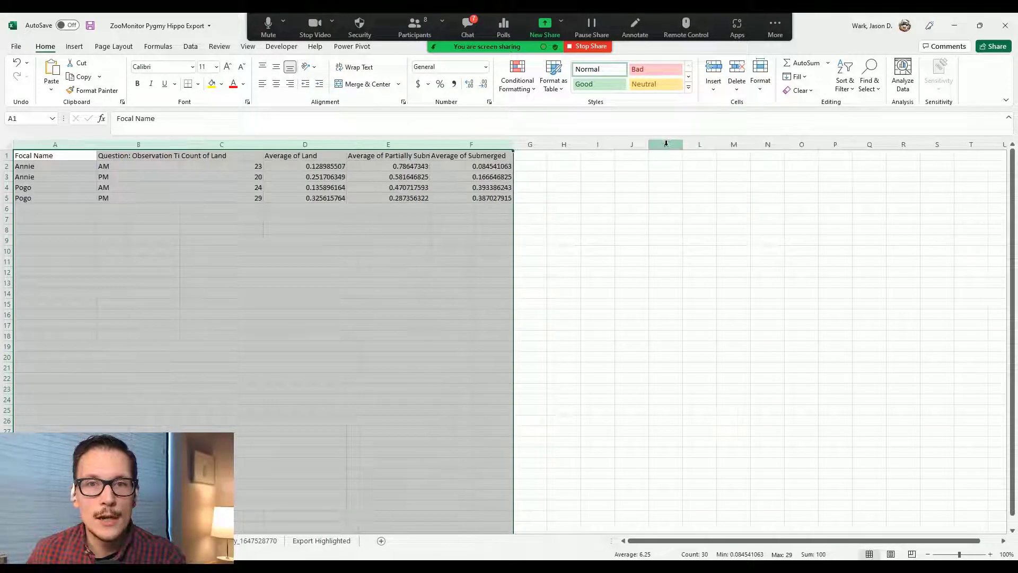
left_click(553, 248)
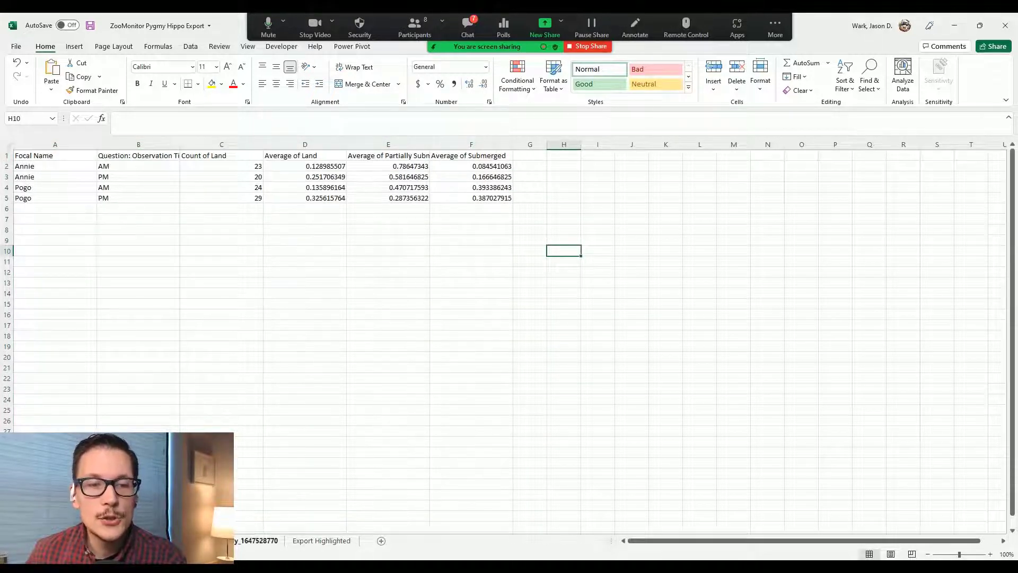
left_click(256, 540)
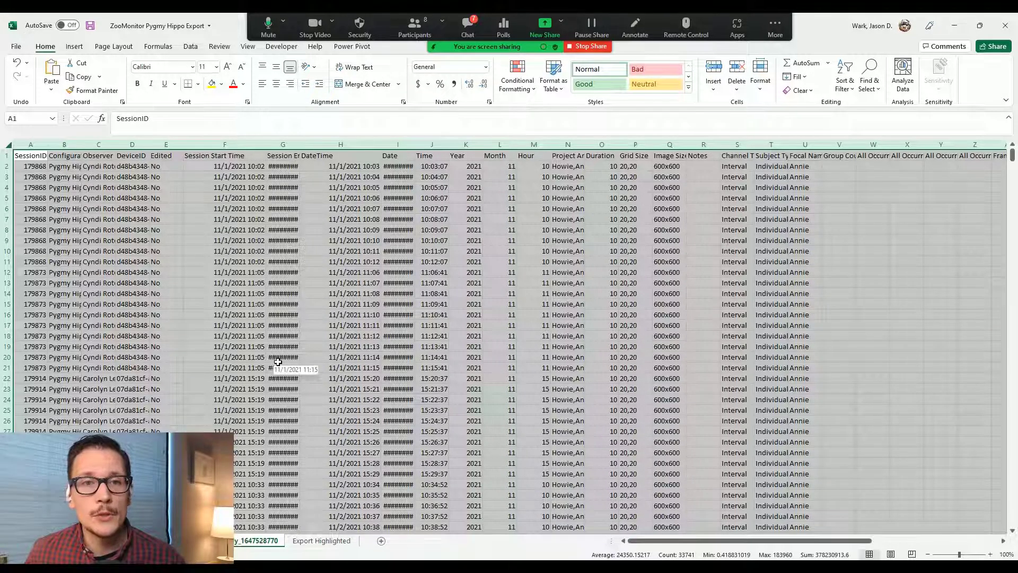
left_click(217, 325)
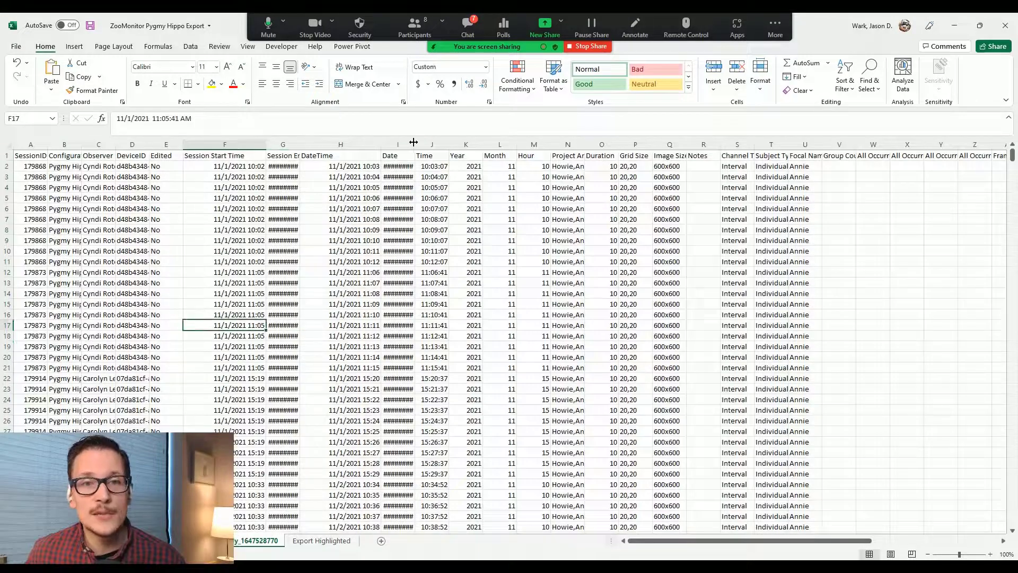